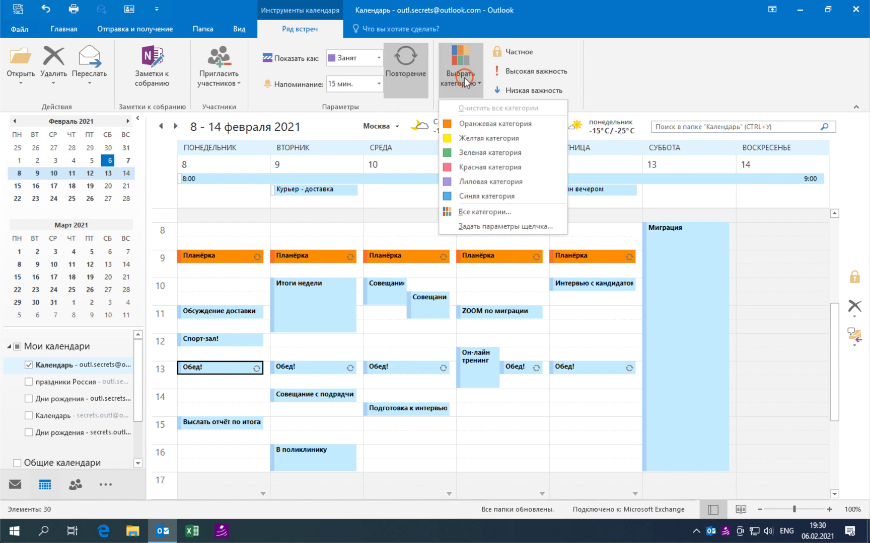
Assign the green category to the recurring "Обед!" series, keeping its default name.
click(483, 152)
key(Return)
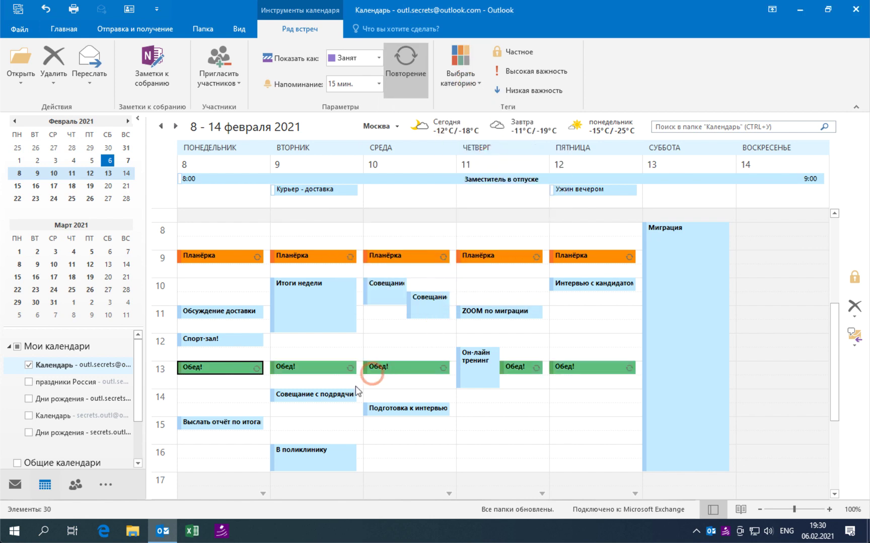
Assign the purple category (Лиловая категория) to Friday evening's "Концерт рок-н-ролл!" appointment, keeping the category's default name.
scroll(302, 418, down, 4)
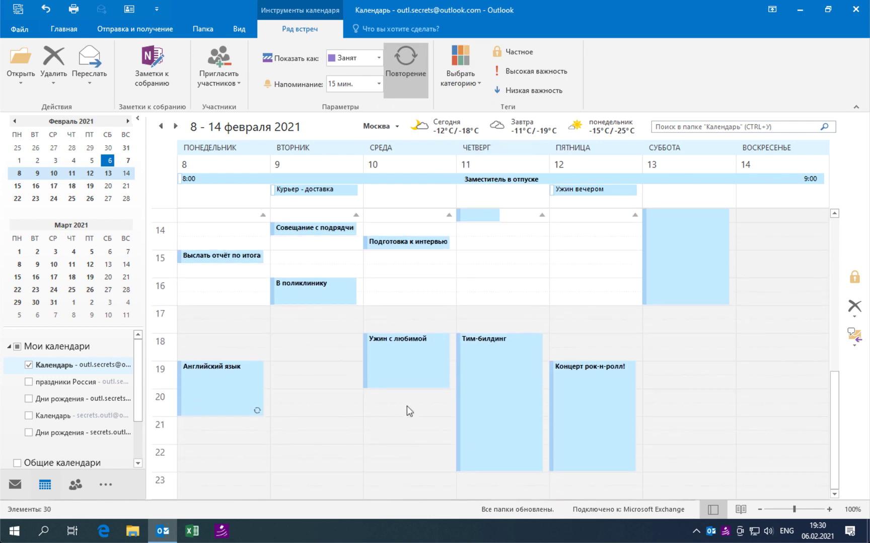
click(589, 411)
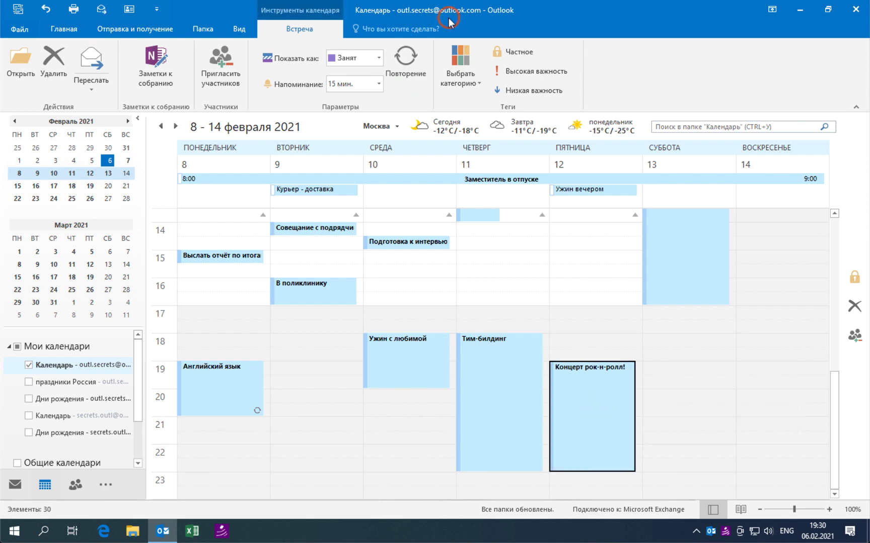
click(457, 74)
click(495, 138)
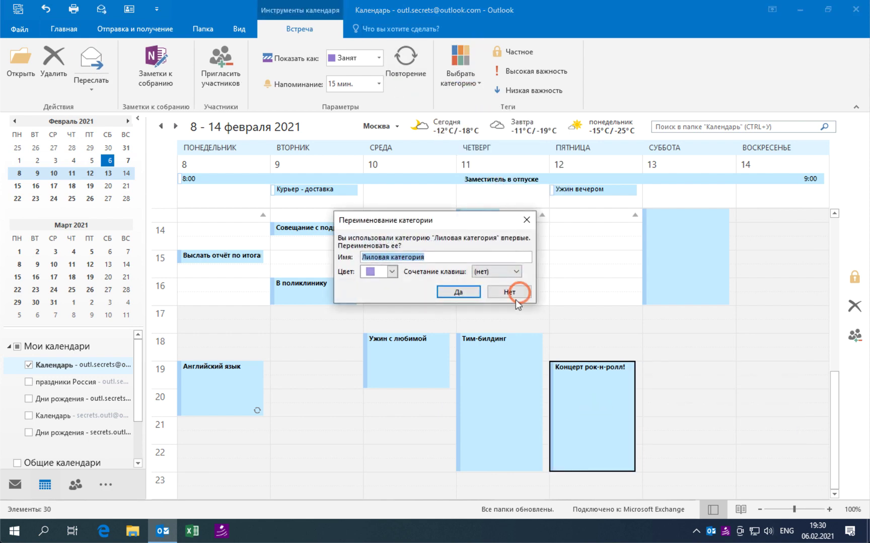
click(460, 294)
scroll(423, 347, down, 1)
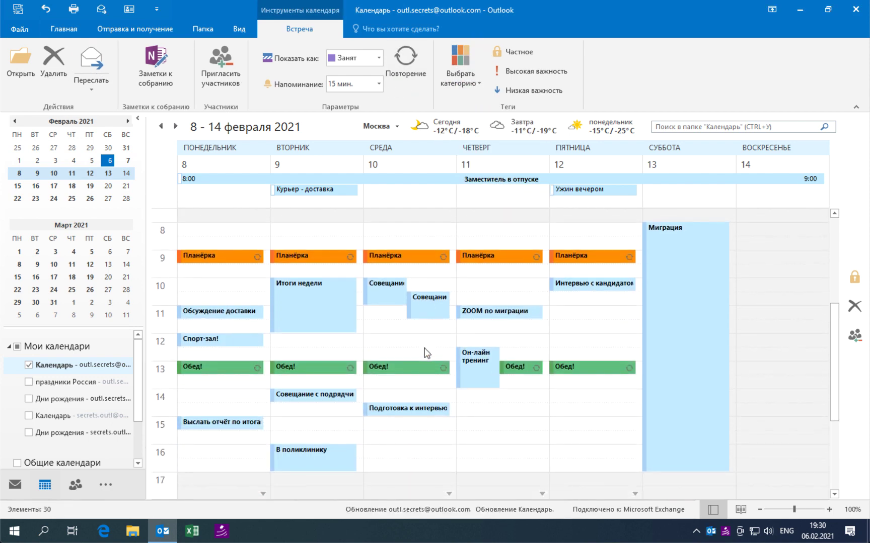
scroll(423, 353, down, 2)
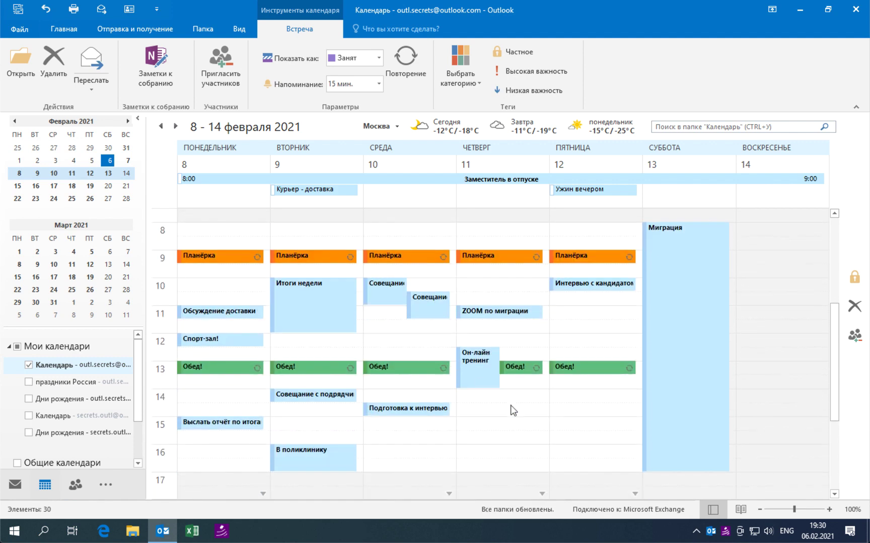
Open the full list of colour categories and rename the green category as "Личное".
click(477, 84)
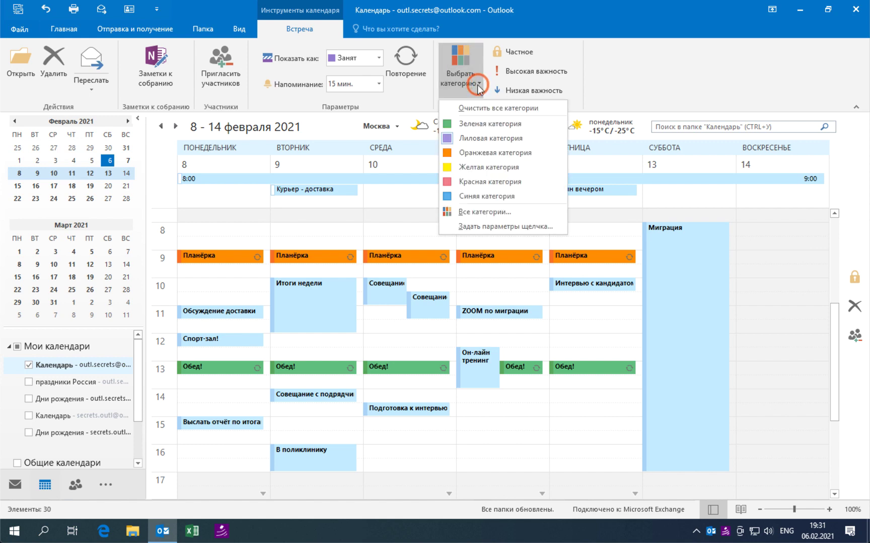
click(521, 213)
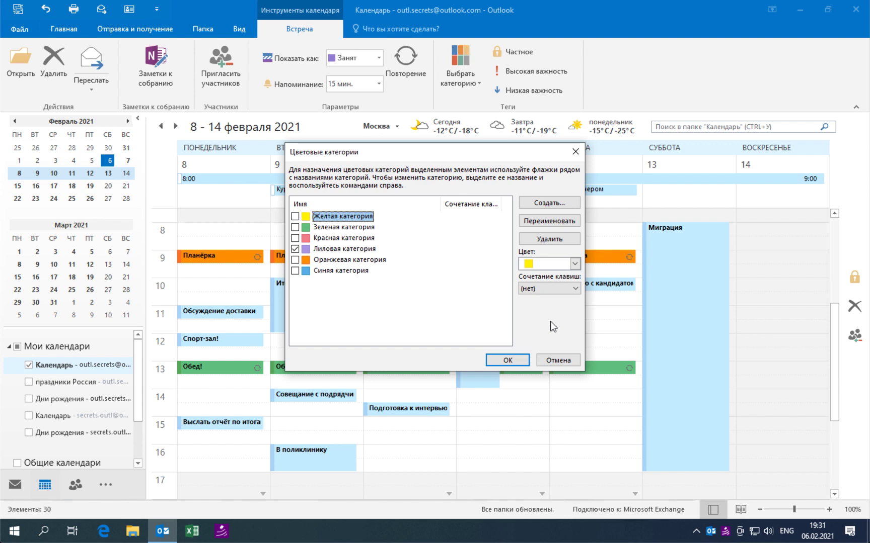
click(560, 202)
click(451, 297)
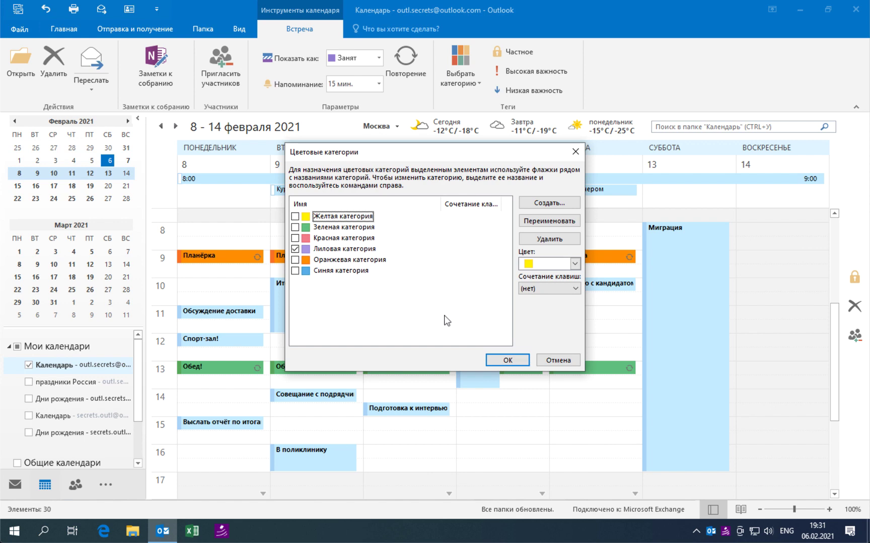
click(357, 230)
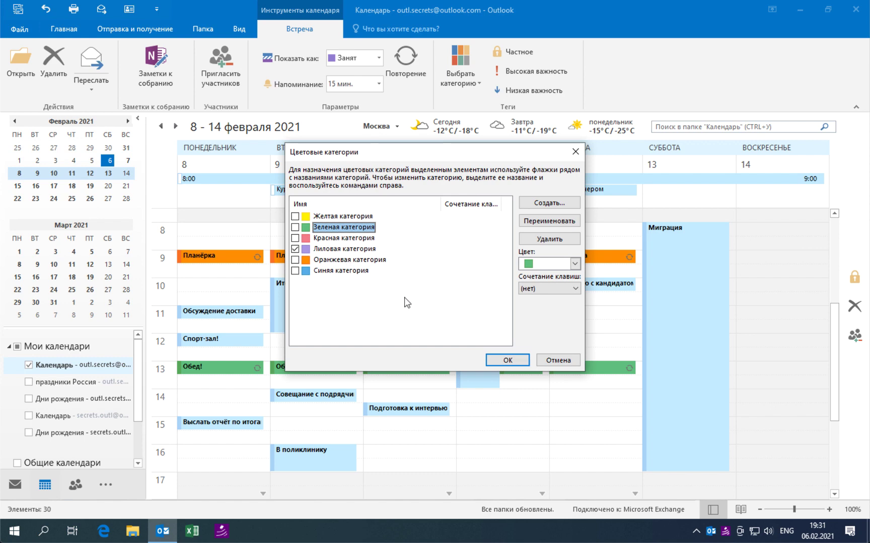
click(452, 276)
text(Йцу)
key(BackSpace)
key(BackSpace)
key(BackSpace)
text(Личное)
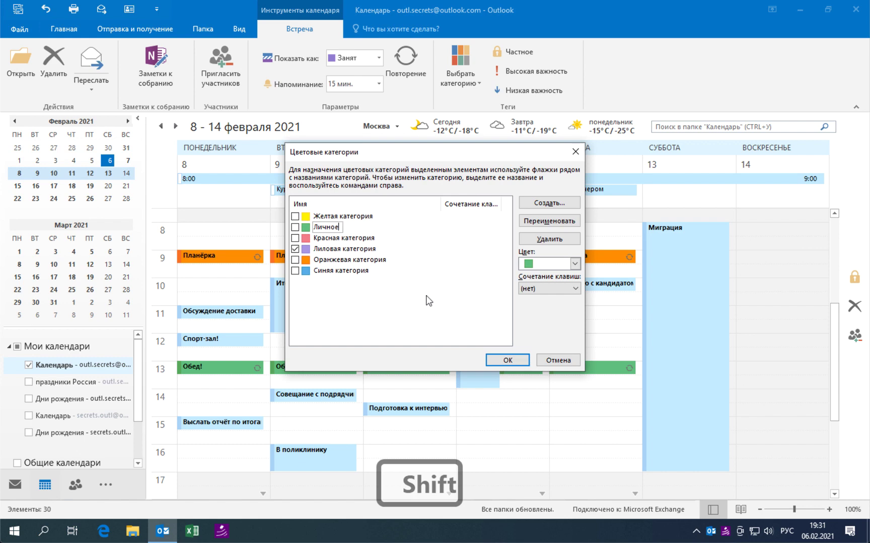
click(427, 297)
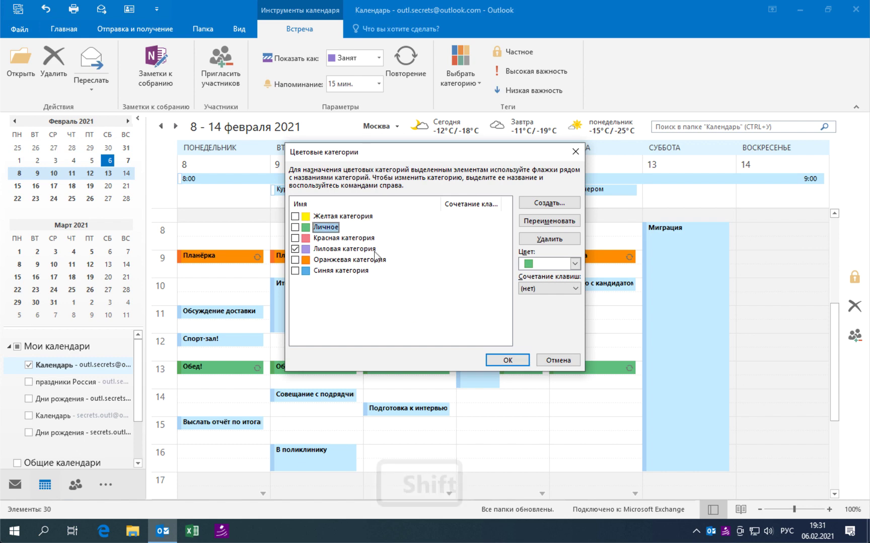
Rename the red category as "01. День".
click(356, 238)
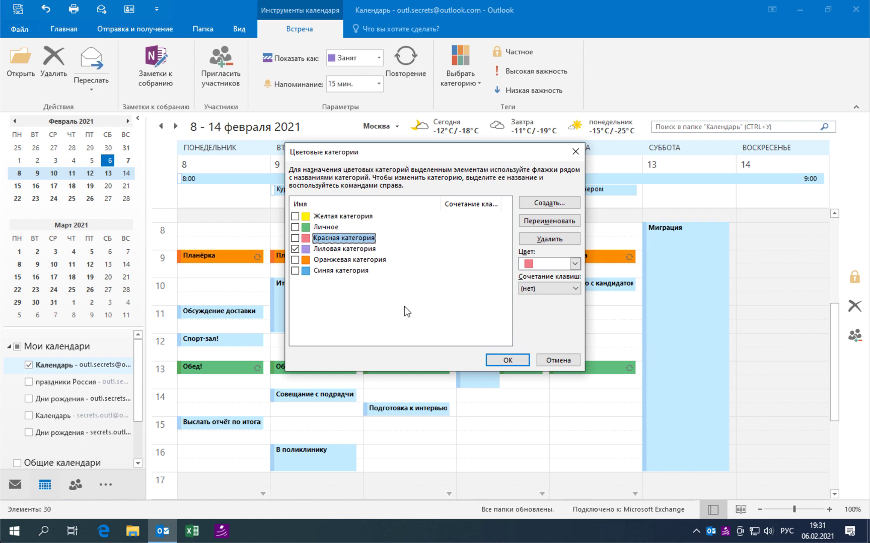
click(533, 222)
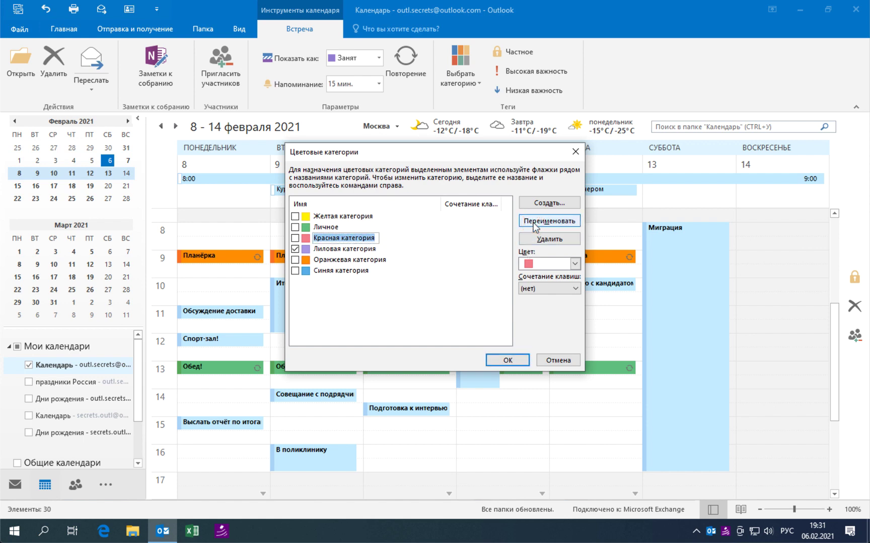
text(01)
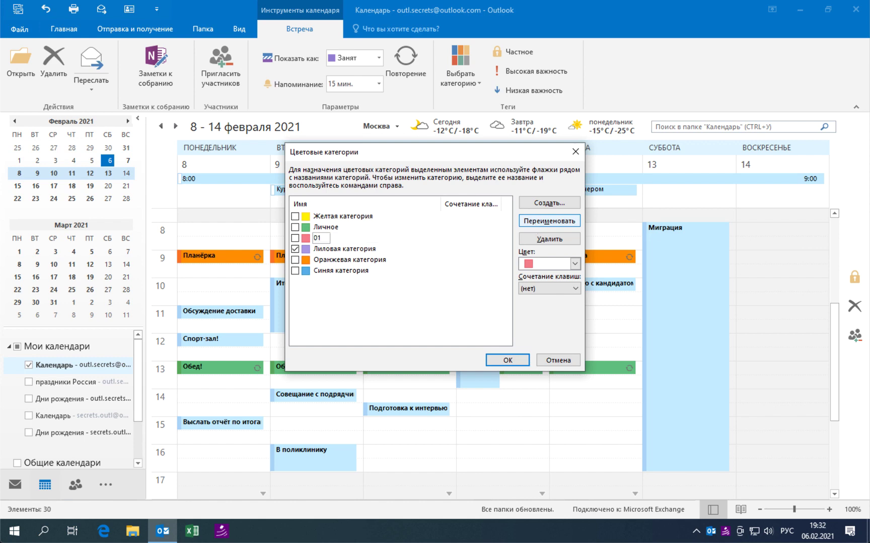
text(. День)
click(323, 243)
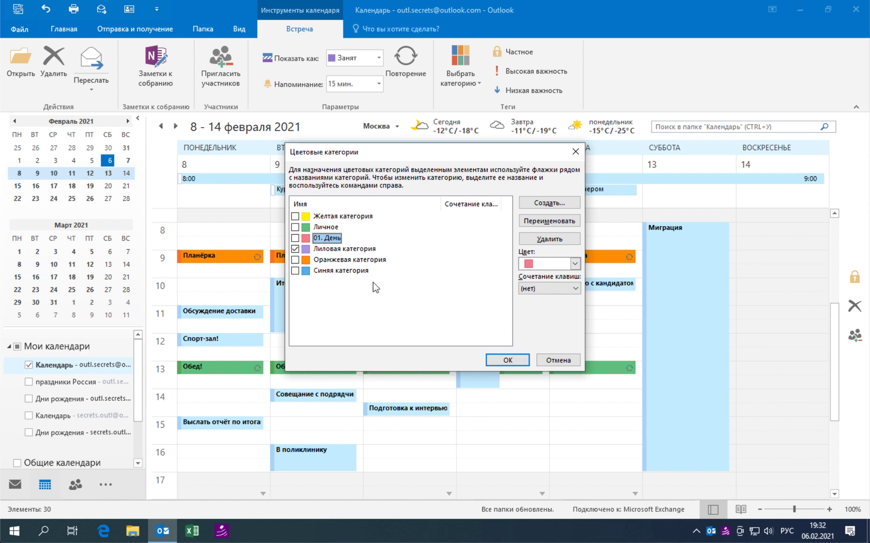
Rename the orange category as "01. Неделя".
click(370, 259)
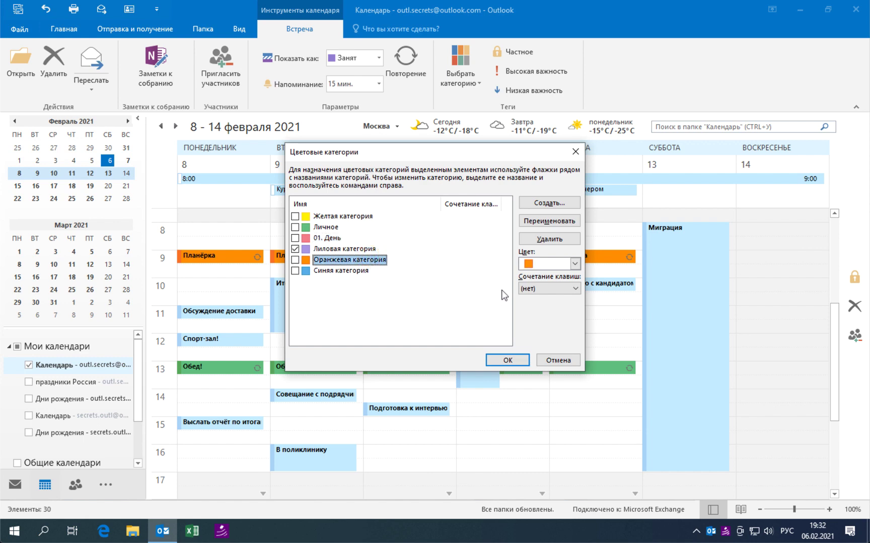
click(546, 220)
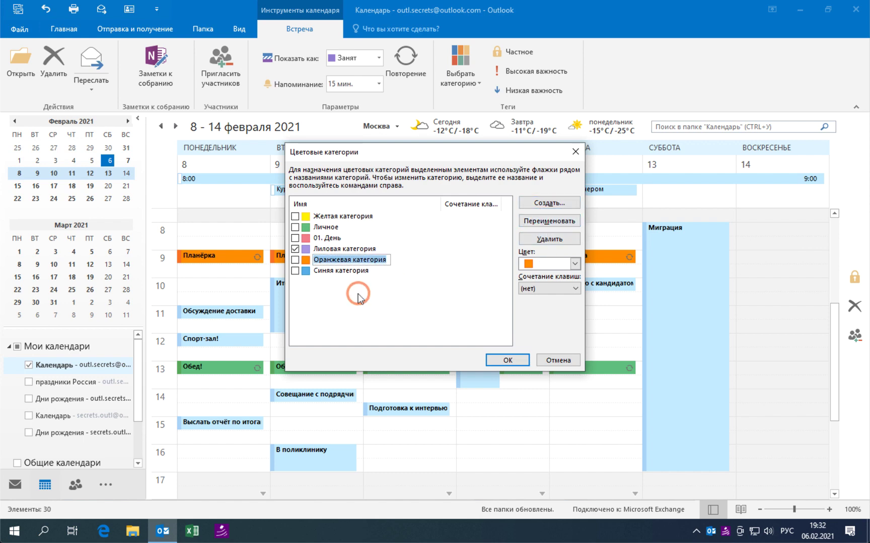
text(01. Неделя)
key(Return)
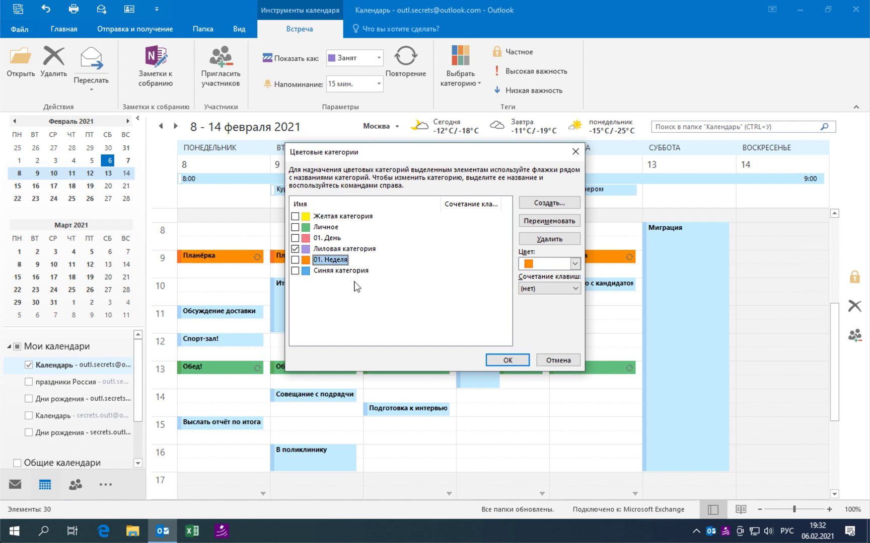
Rename the yellow category as "01. Месяц".
click(348, 219)
click(546, 221)
text(01)
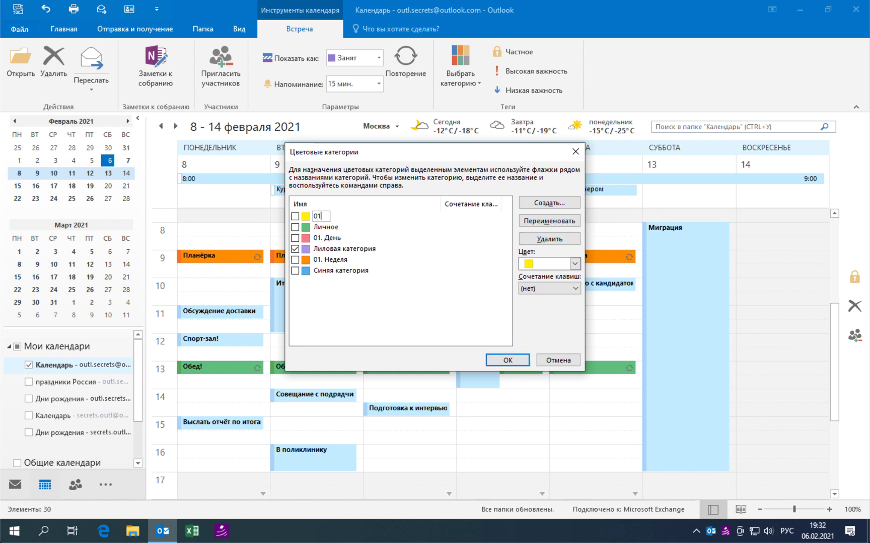
text(. Mесяц)
key(Return)
Rename the blue category as "Здоровье".
click(362, 272)
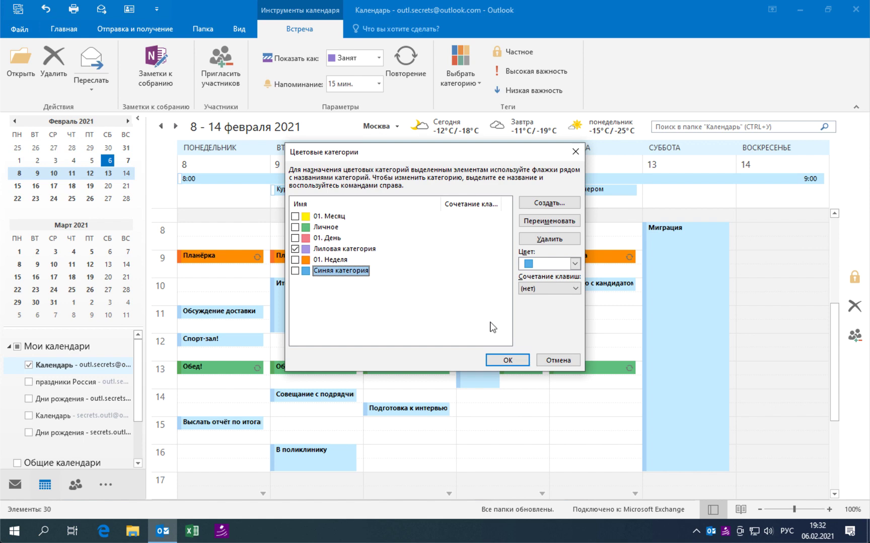
click(545, 223)
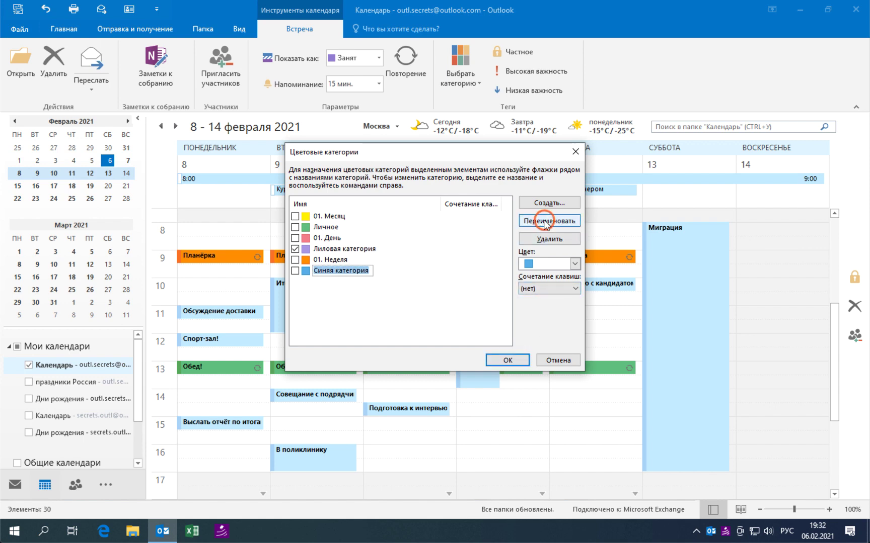
text(3)
text(до)
text(ров)
text(ье)
key(Return)
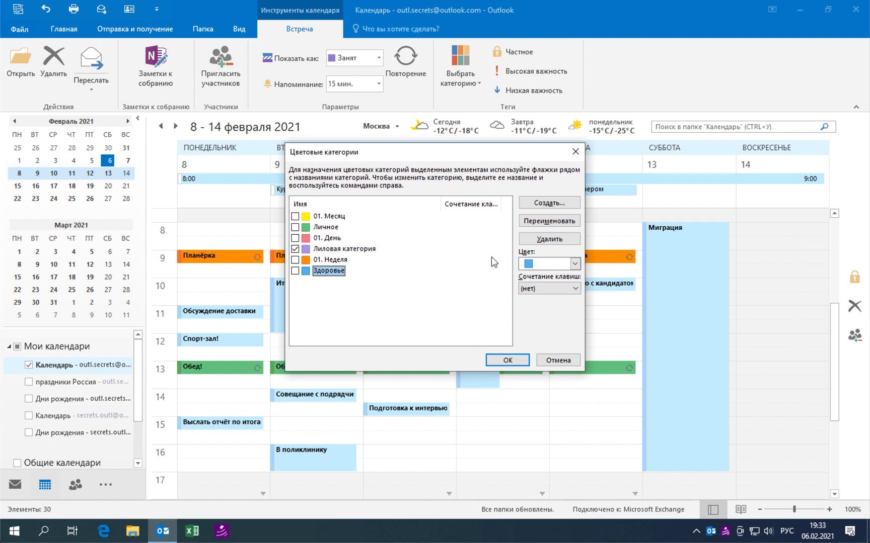
Create a new dark red category named "00. ВАЖНО!" and apply the changes to the colour categories.
key(alt+а)
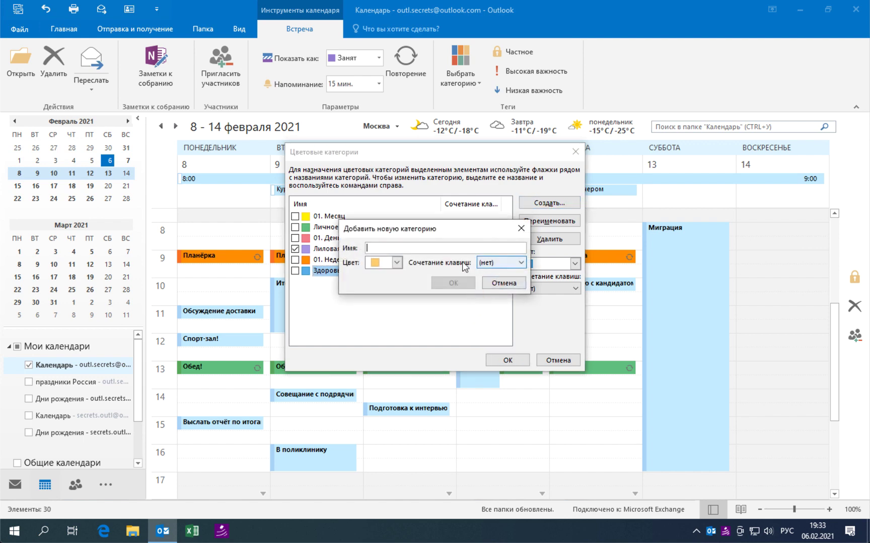
click(397, 262)
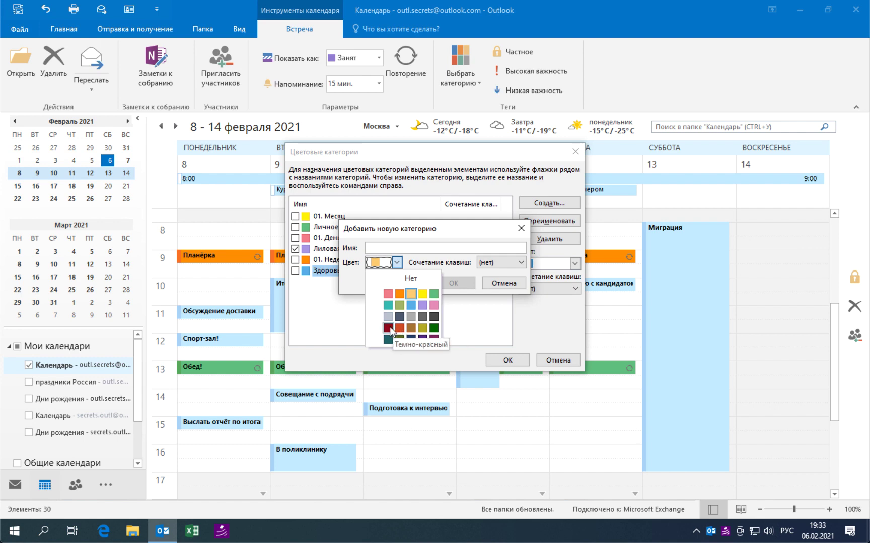
click(388, 328)
click(384, 249)
text(ВАЖНО!)
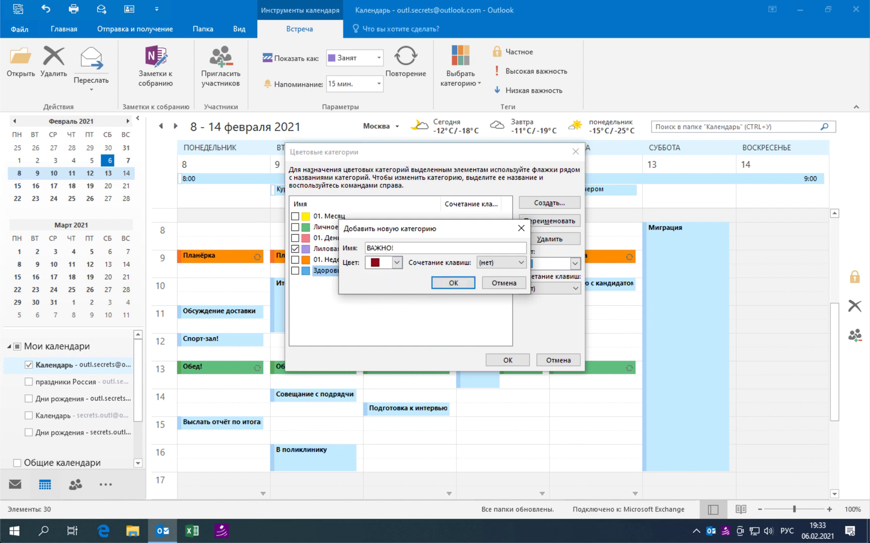
click(371, 249)
text(00.)
click(454, 283)
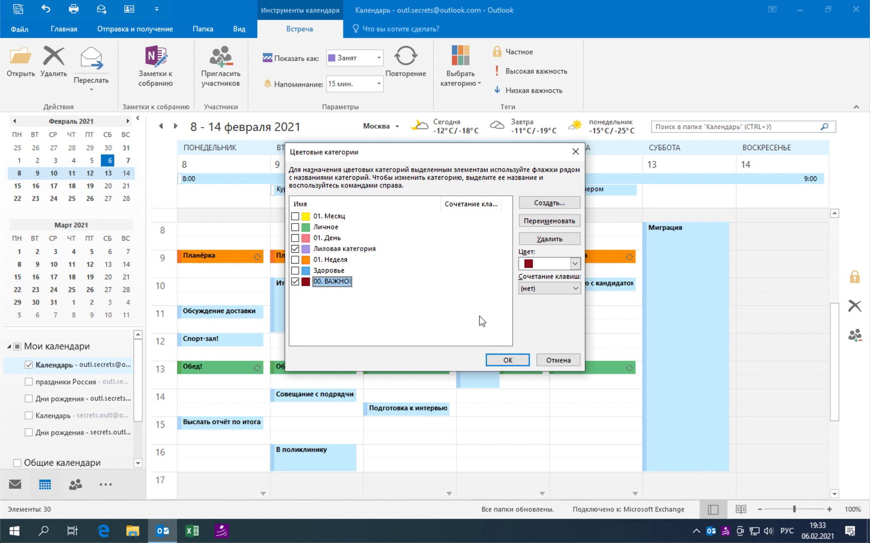
click(509, 361)
Assign the "01. День" category to the recurring "Планёрка" series.
click(271, 231)
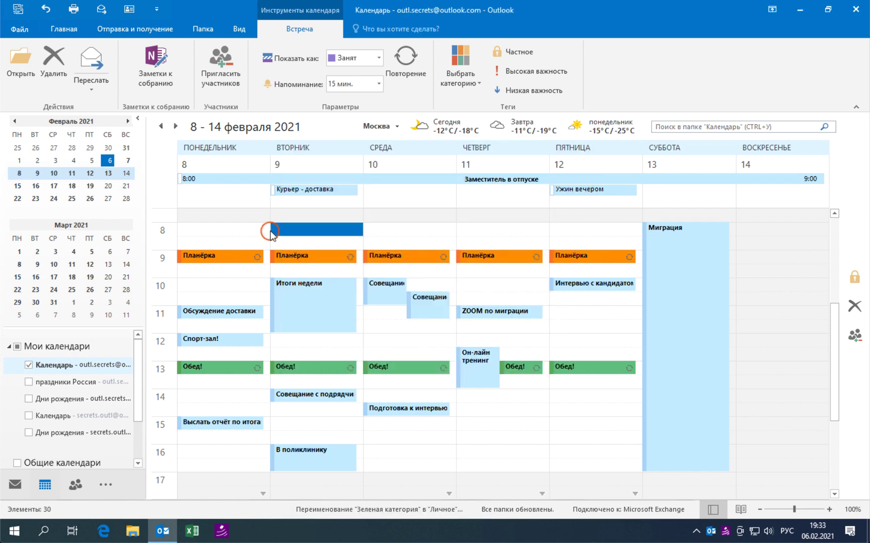
click(243, 258)
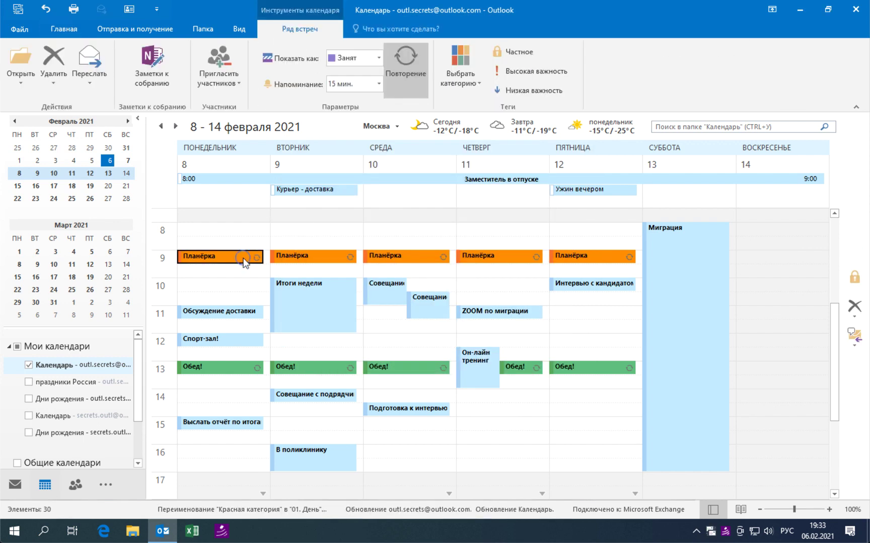
right_click(243, 260)
mouse_move(313, 355)
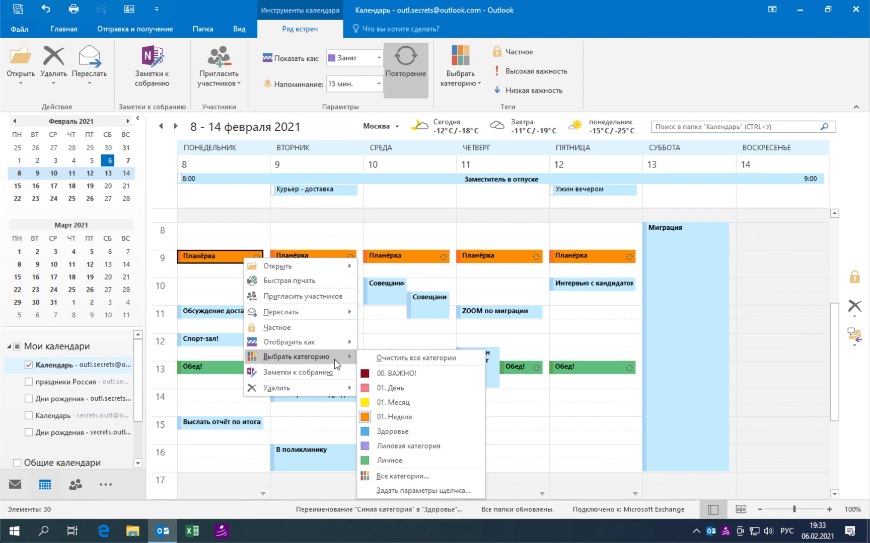
click(410, 389)
click(497, 284)
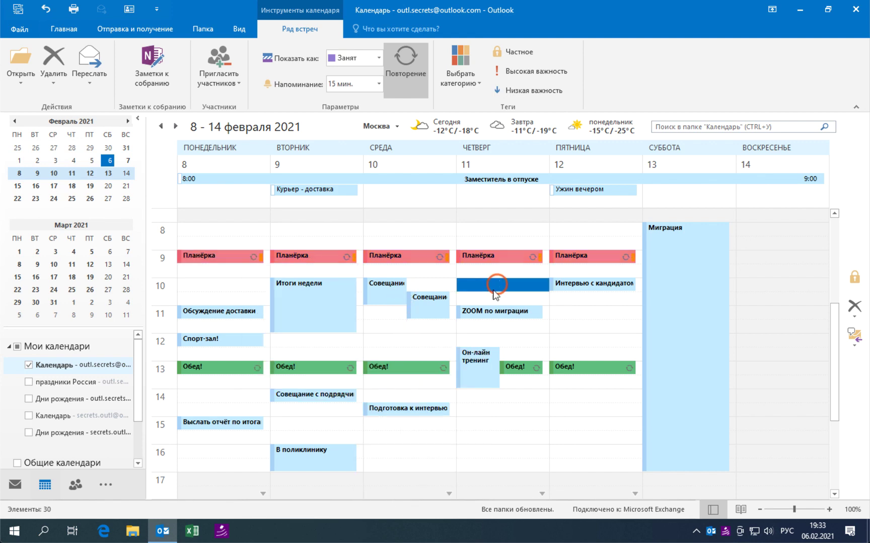
Remove the "01. Неделя" category from the recurring "Планёрка" series.
right_click(251, 258)
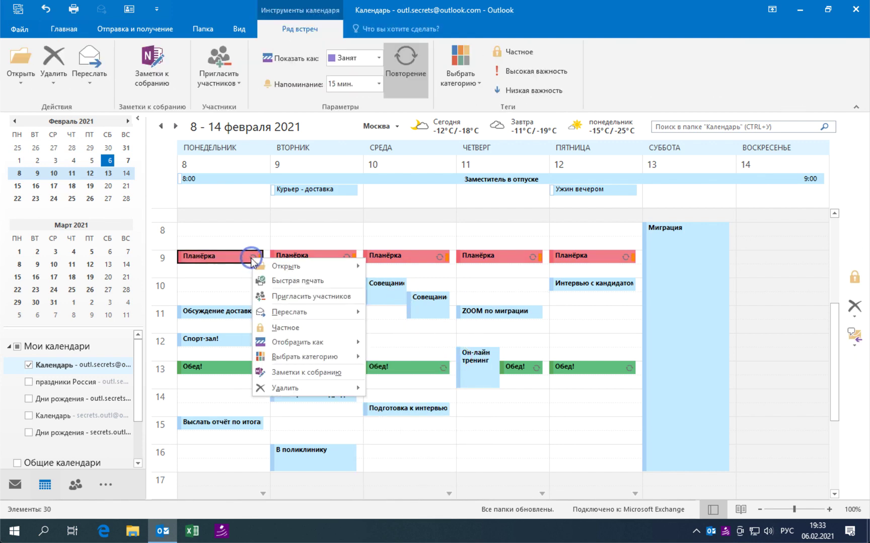
mouse_move(335, 357)
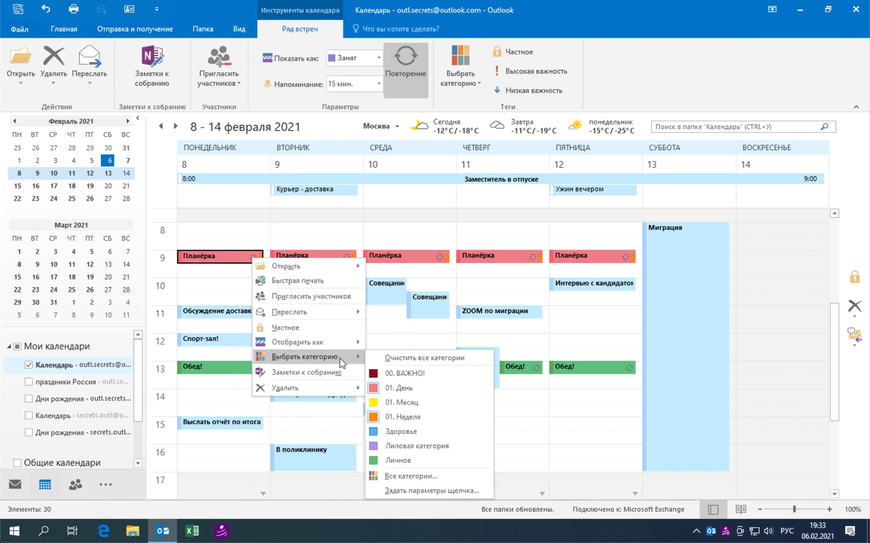
click(402, 417)
click(307, 243)
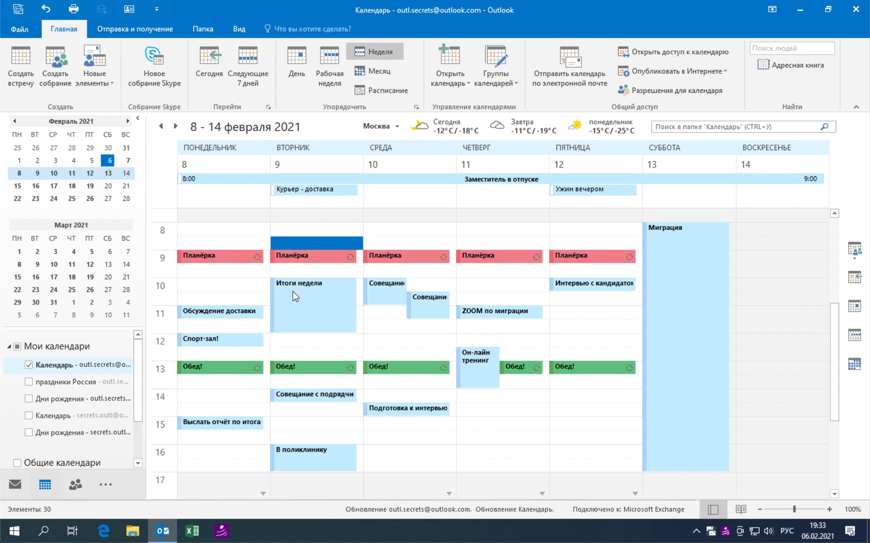
click(242, 285)
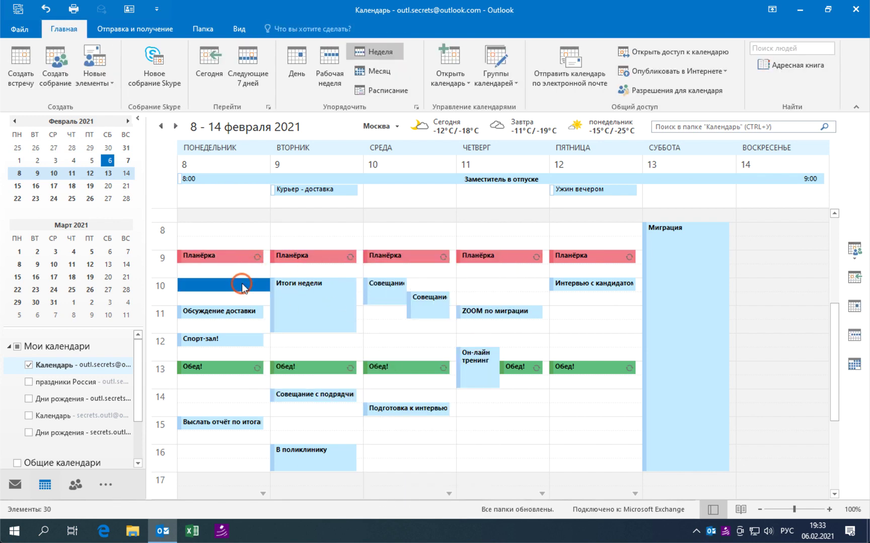
Assign the "01. День" category to Monday's 11:00 "Обсуждение доставки" appointment.
mouse_move(233, 317)
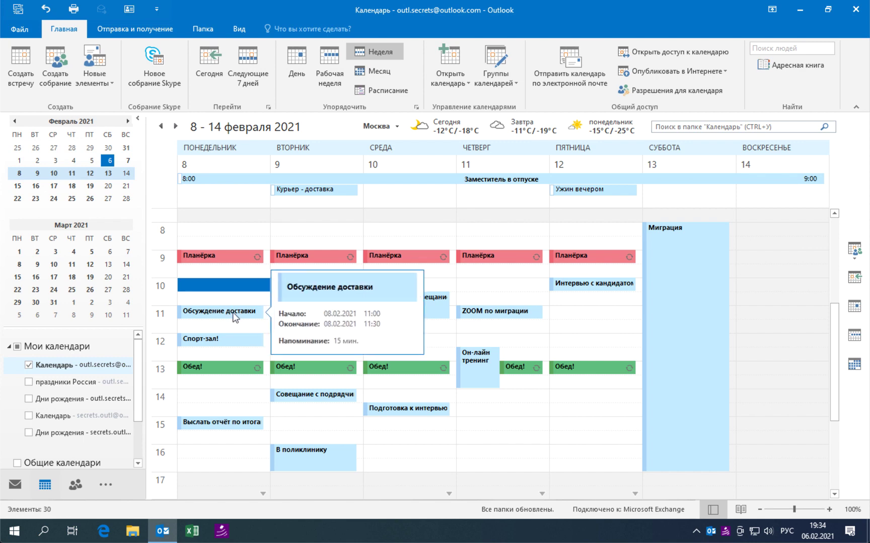
click(301, 423)
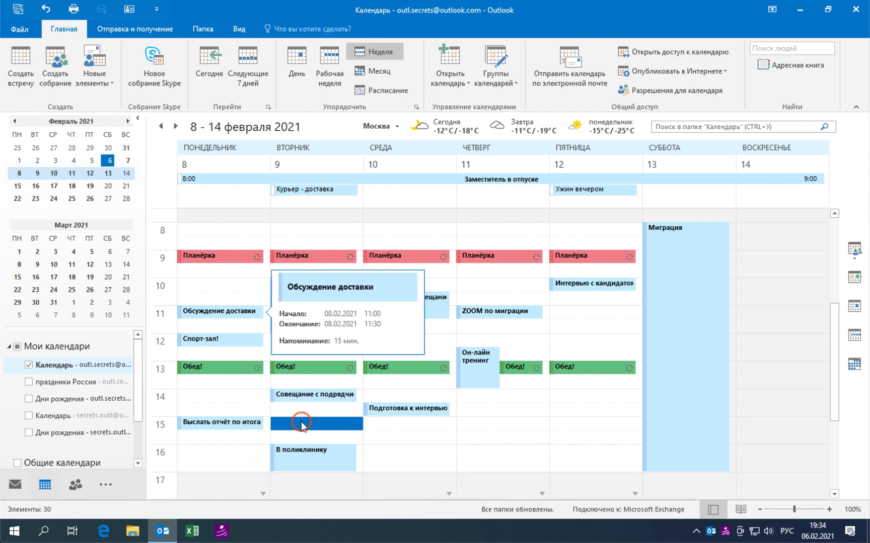
right_click(231, 317)
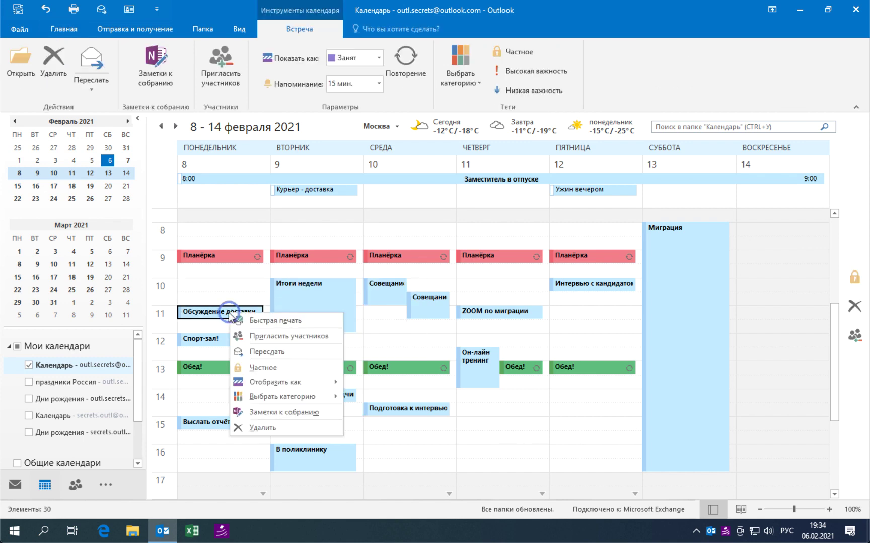
click(307, 396)
click(379, 405)
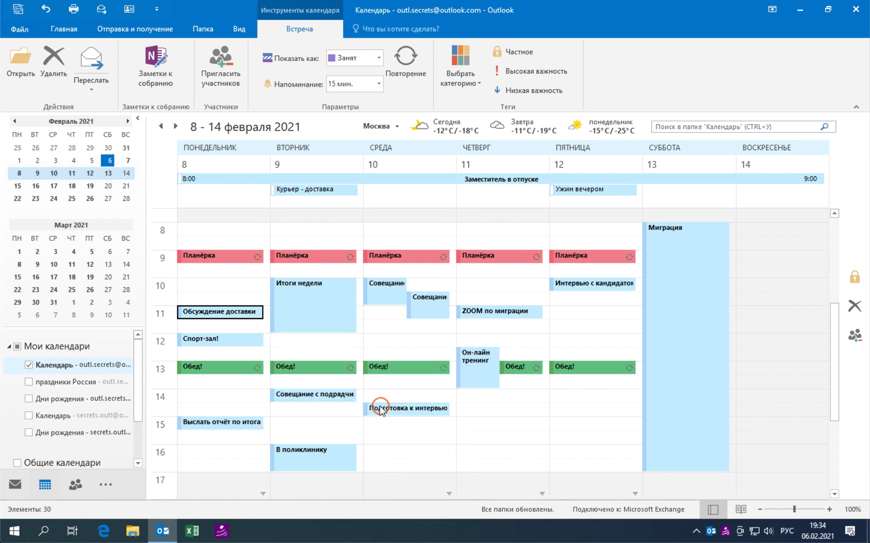
click(397, 424)
Assign the "01. День" category to Tuesday's "Итоги недели" appointment.
click(321, 301)
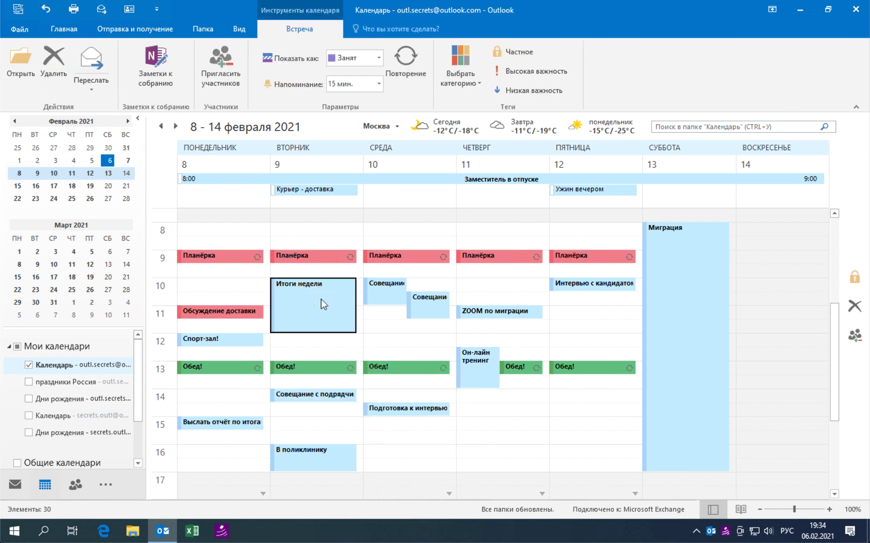
right_click(322, 300)
click(378, 383)
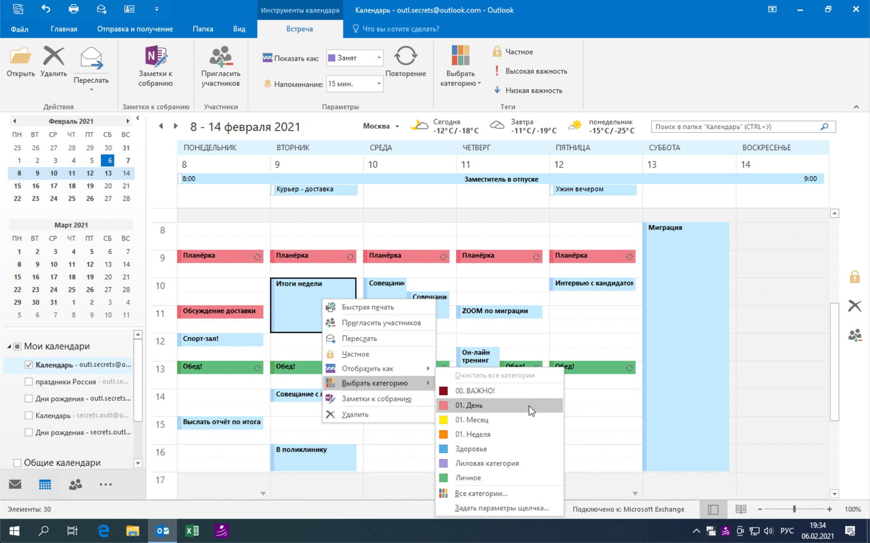
click(528, 405)
click(482, 452)
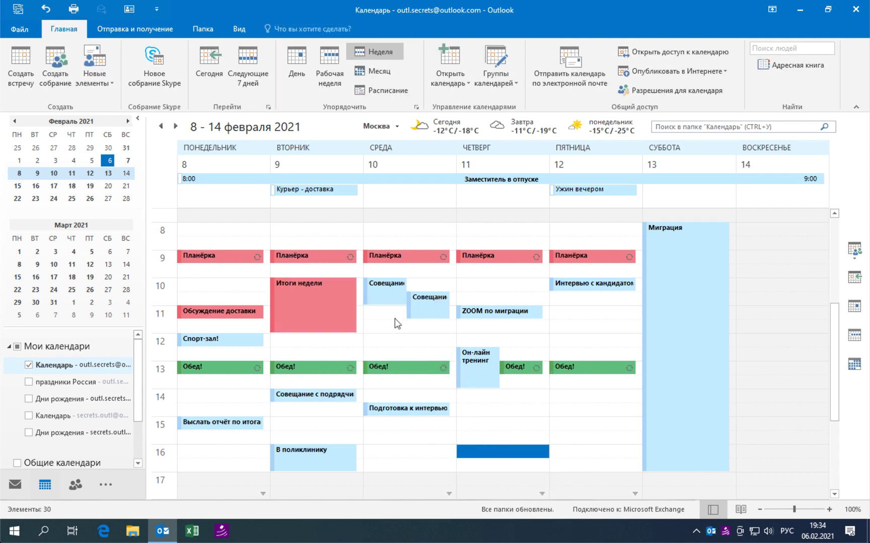
Assign the "01. День" category to Wednesday's 10:00 meeting, the first of the two overlapping ones.
right_click(390, 286)
click(480, 371)
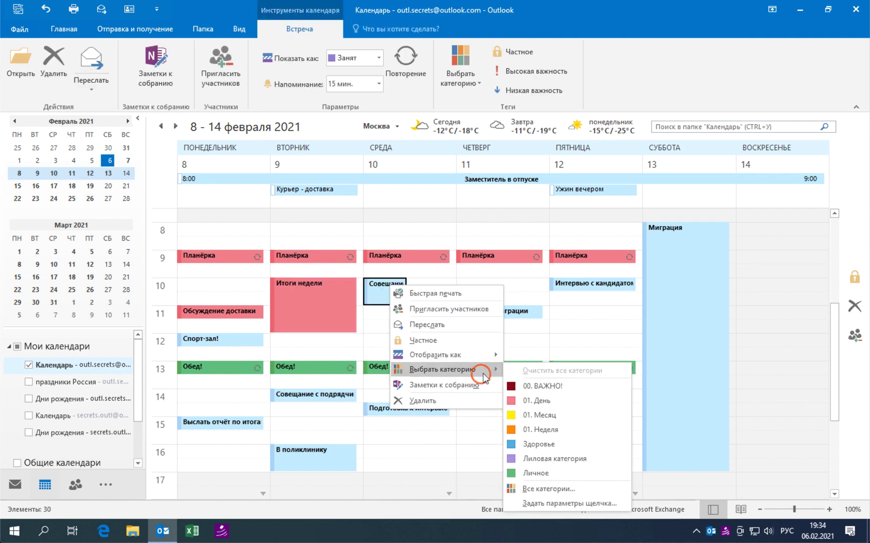
click(588, 405)
click(467, 440)
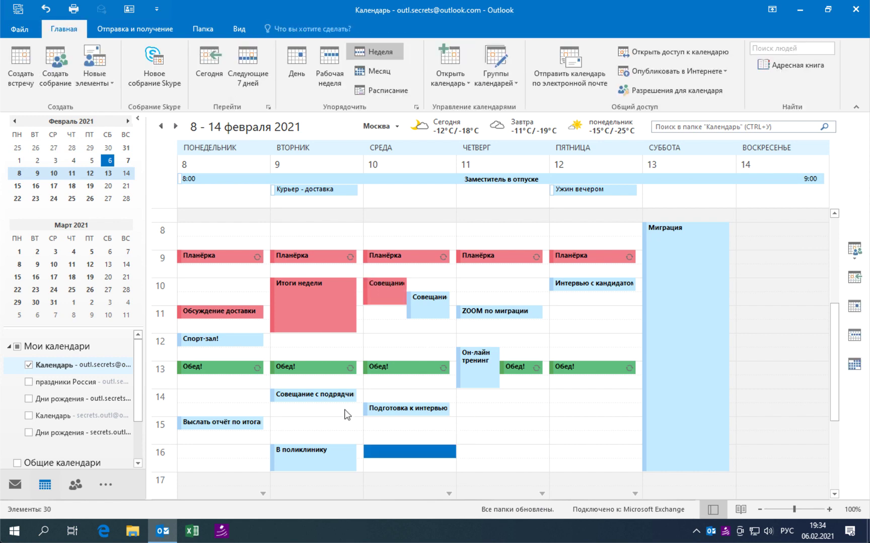
Mark Monday's 15:00 report-sending appointment with the "00. ВАЖНО!" category.
click(233, 423)
right_click(232, 423)
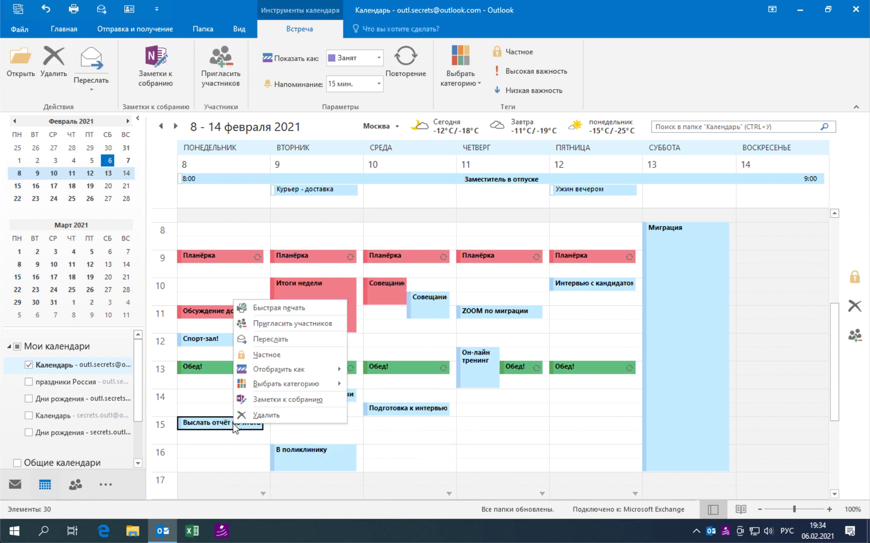
mouse_move(287, 384)
click(394, 389)
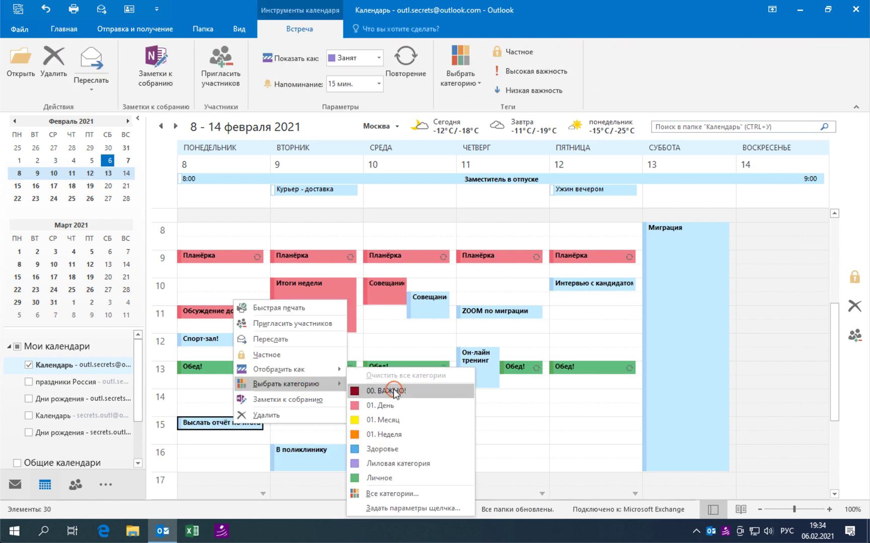
click(440, 446)
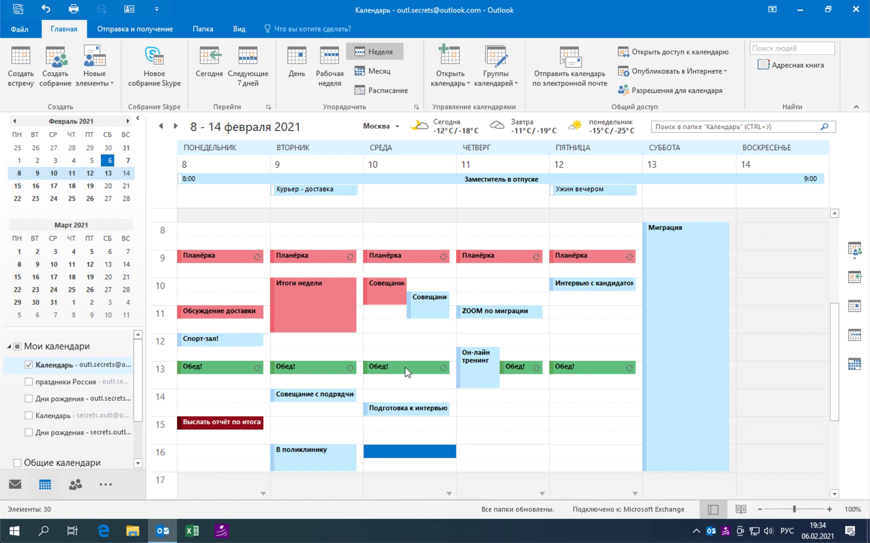
Assign the "00. ВАЖНО!" category to Thursday's "ZOOM по миграции" appointment.
click(516, 313)
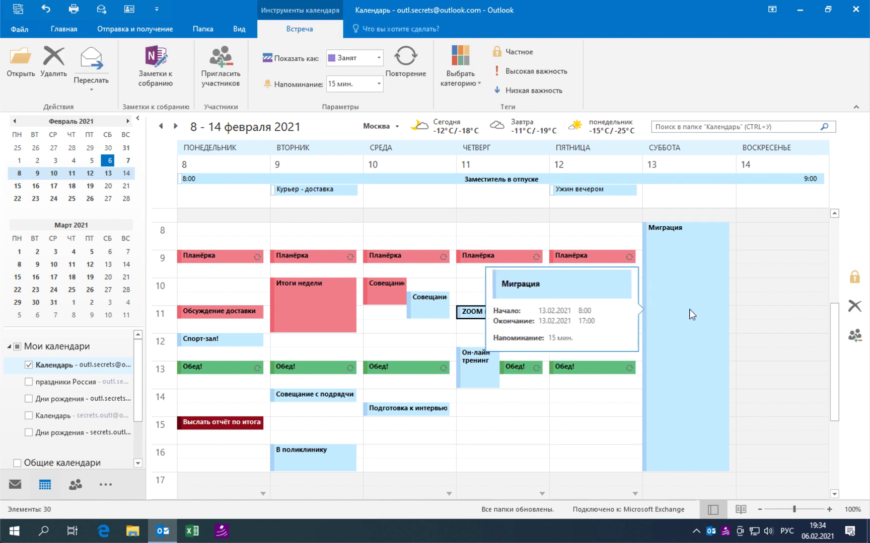
click(687, 311)
click(451, 328)
click(510, 319)
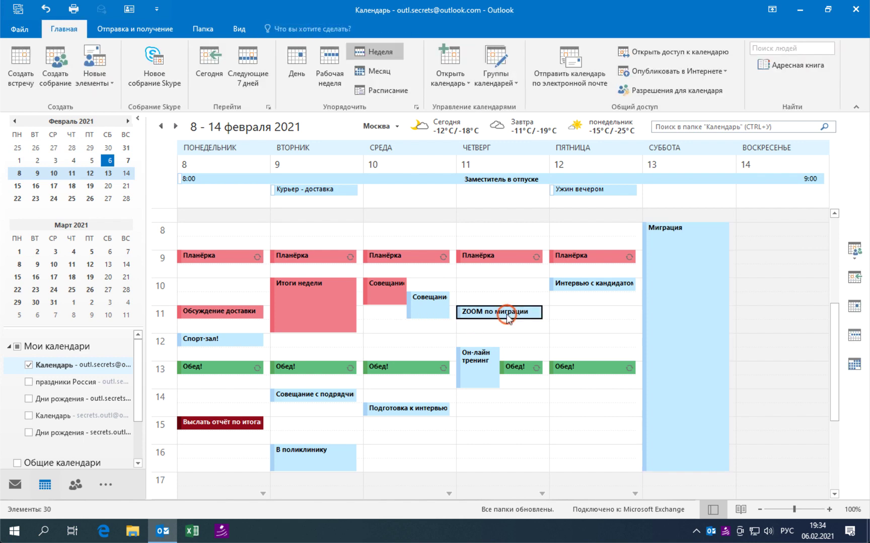
right_click(510, 318)
mouse_move(579, 402)
click(640, 393)
Assign the "00. ВАЖНО!" category to Saturday's "Миграция" appointment.
right_click(663, 307)
mouse_move(718, 390)
click(628, 389)
click(572, 326)
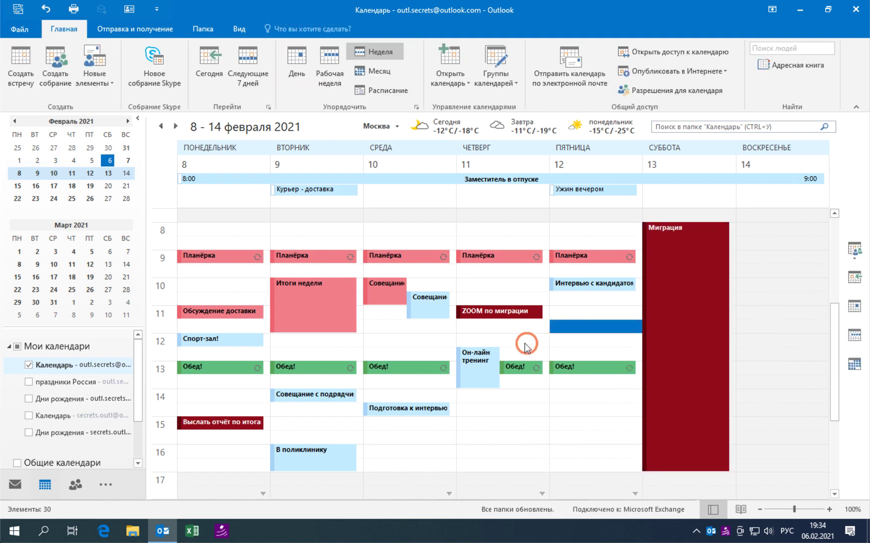
Assign the "01. День" category to Thursday's "Он-лайн тренинг" appointment.
mouse_move(501, 316)
right_click(488, 378)
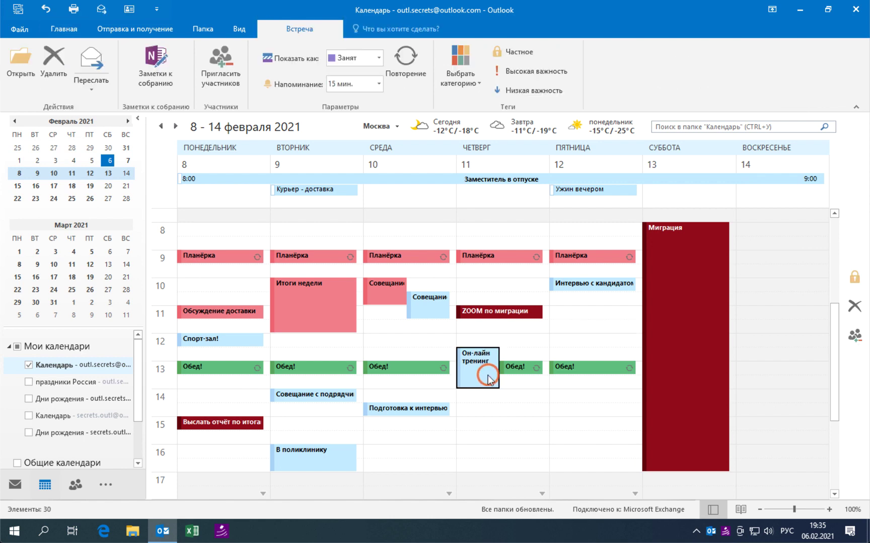
click(592, 459)
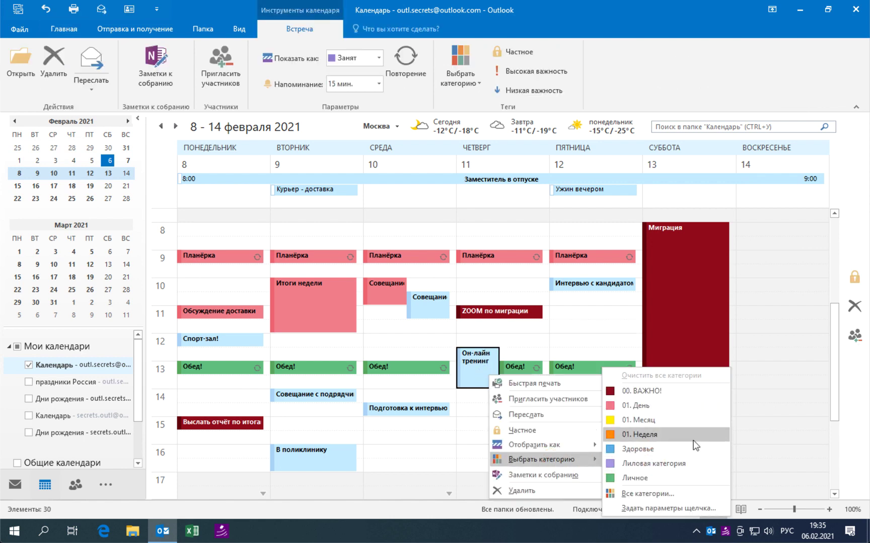
click(661, 407)
Assign the "01. День" category to Wednesday's 10:30 meeting, the second of the two overlapping ones.
right_click(426, 306)
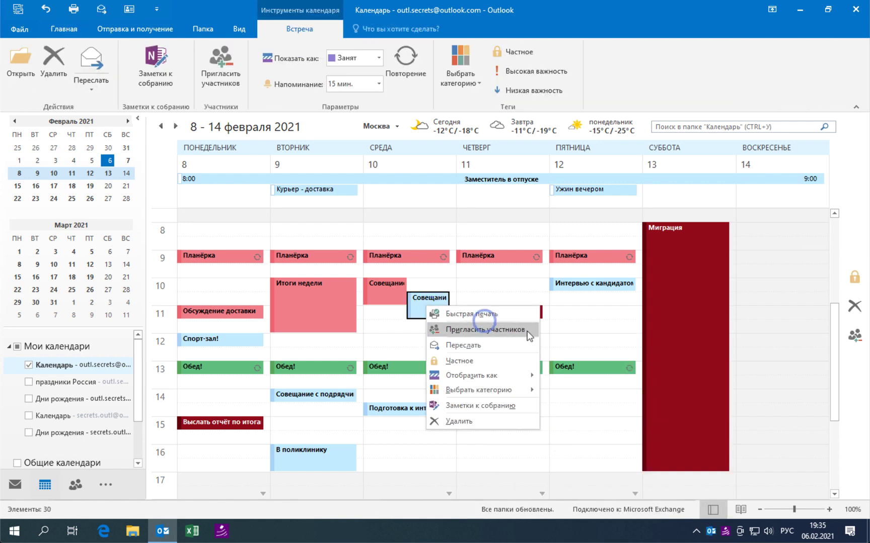
click(573, 393)
click(490, 287)
Assign the "01. Неделя" category to the multi-day "Заместитель в отпуске" event.
right_click(374, 180)
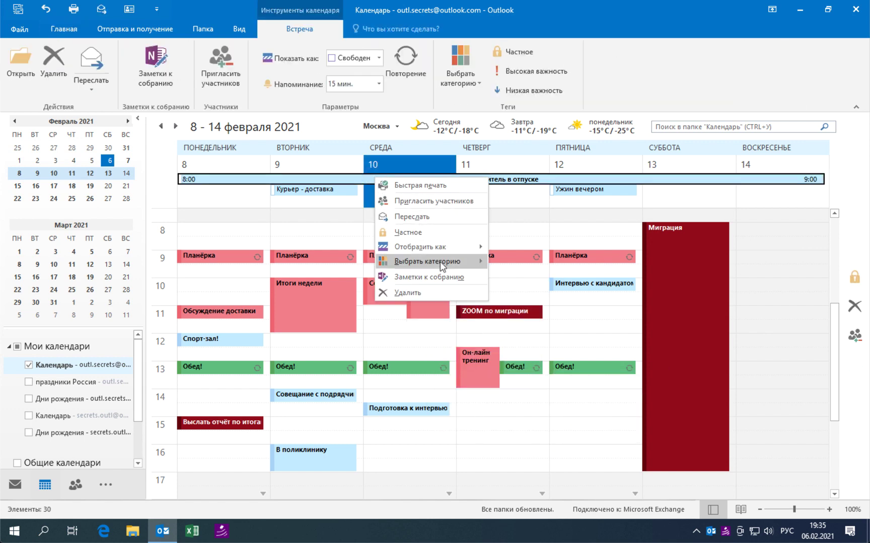
mouse_move(439, 261)
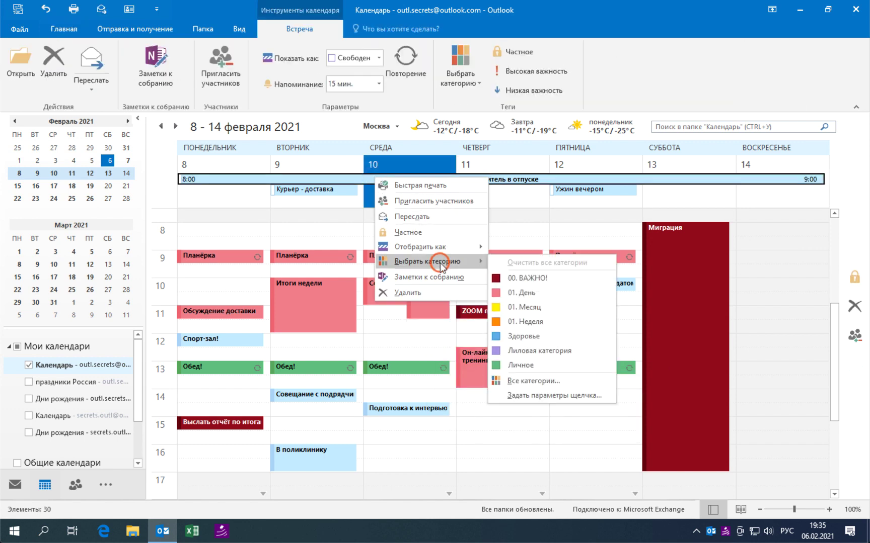
click(560, 324)
key(Escape)
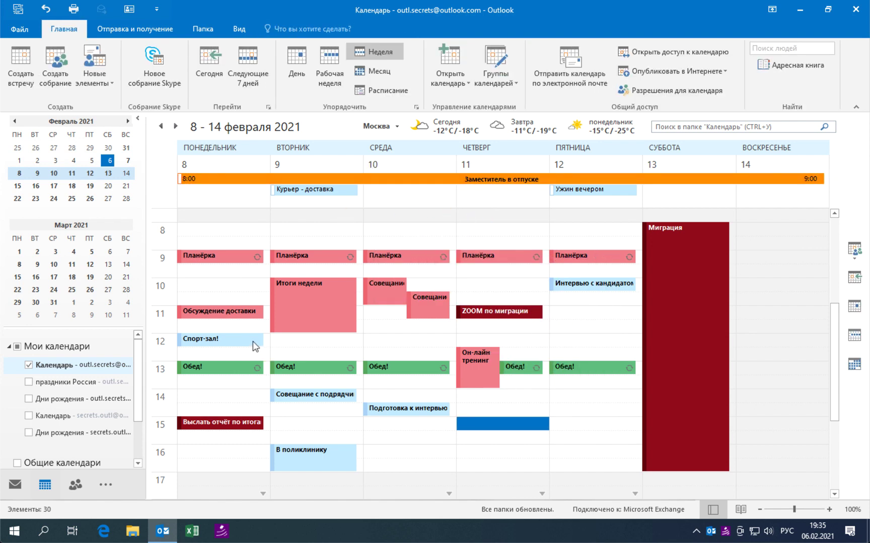
Make Monday's "Спорт-зал!" appointment recur weekly from Monday to Friday with no end date, and save it.
mouse_move(251, 342)
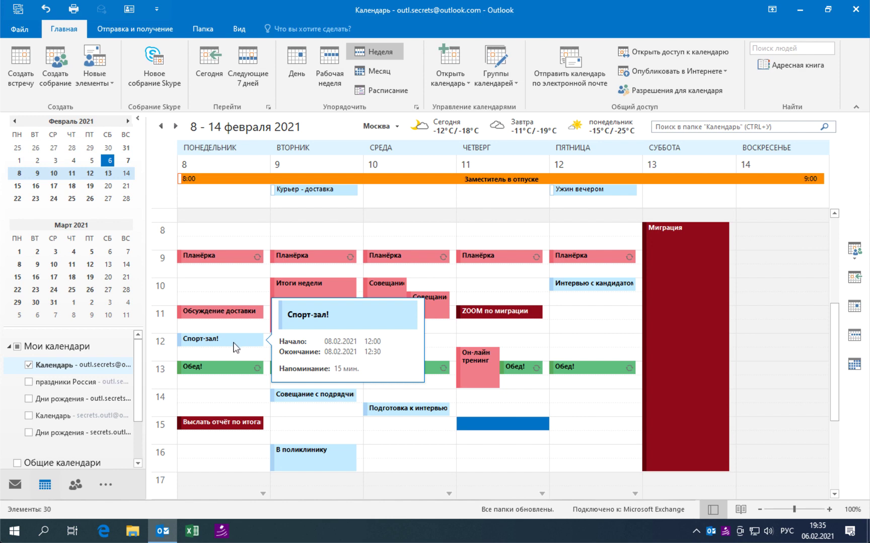
double_click(233, 343)
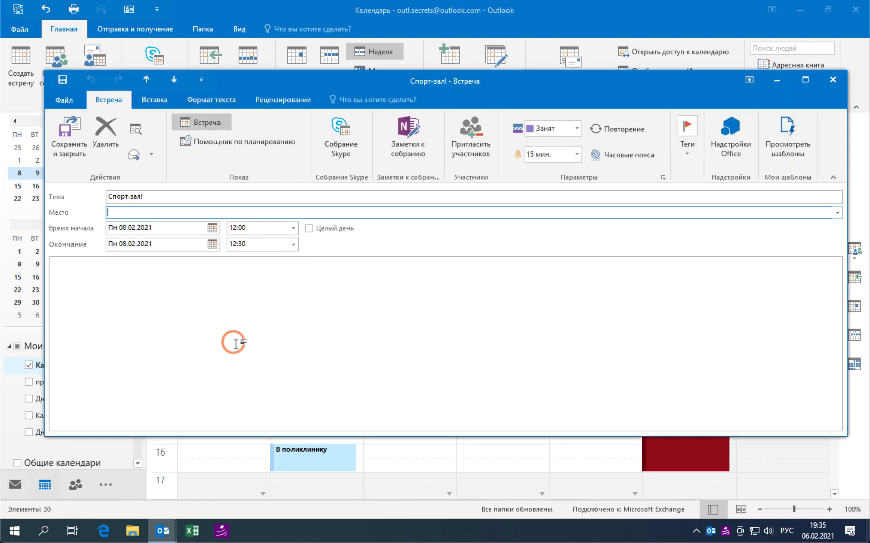
click(613, 126)
click(446, 243)
click(498, 243)
click(562, 243)
click(379, 258)
click(383, 360)
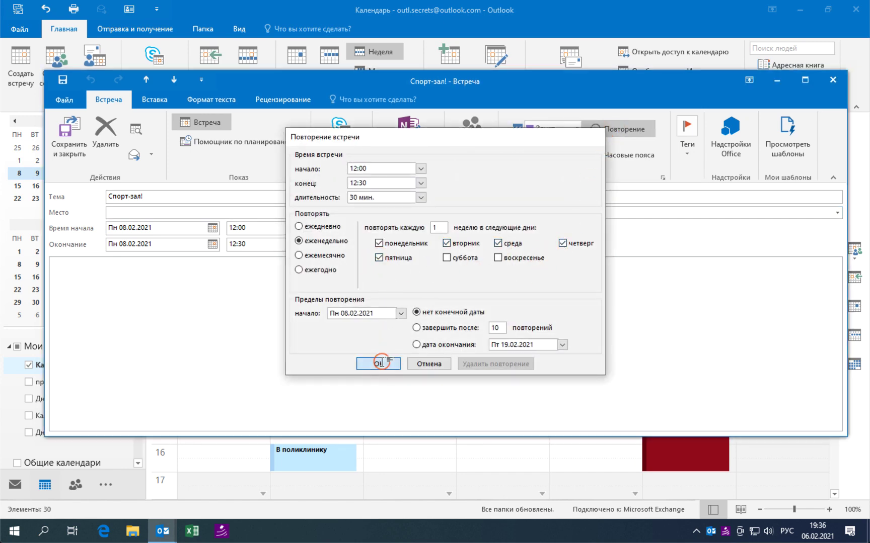
click(68, 142)
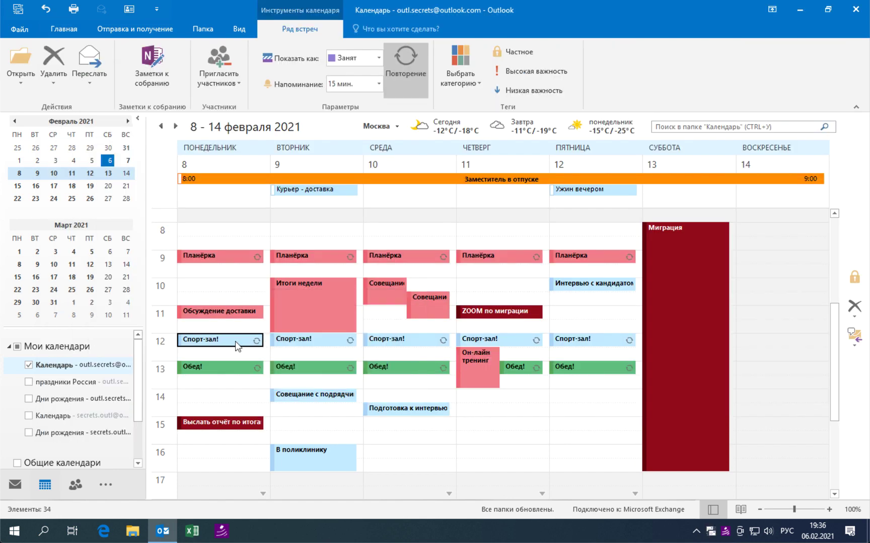
Assign the "Здоровье" category to the recurring "Спорт-зал!" series.
right_click(237, 345)
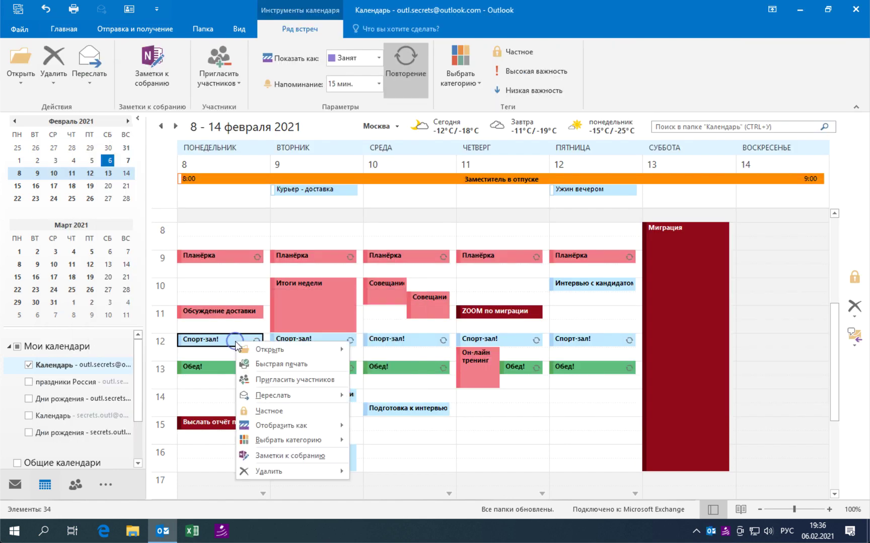
click(312, 441)
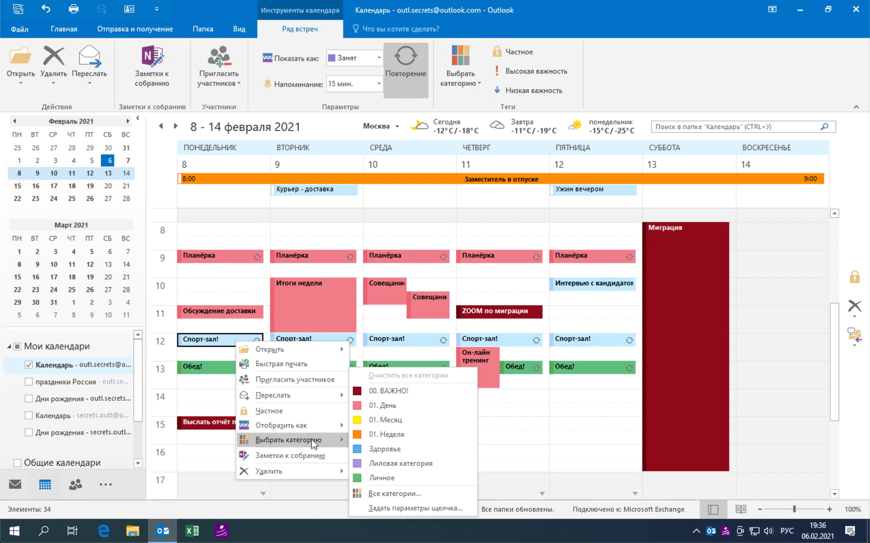
click(396, 448)
click(278, 394)
Add "01. Неделя" as a second category to the recurring "Спорт-зал!" series.
right_click(232, 346)
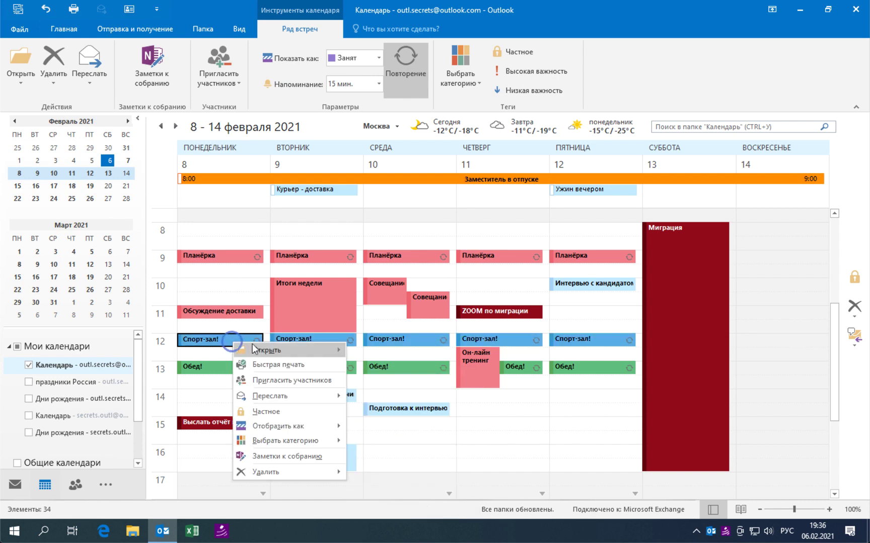
click(307, 441)
click(386, 436)
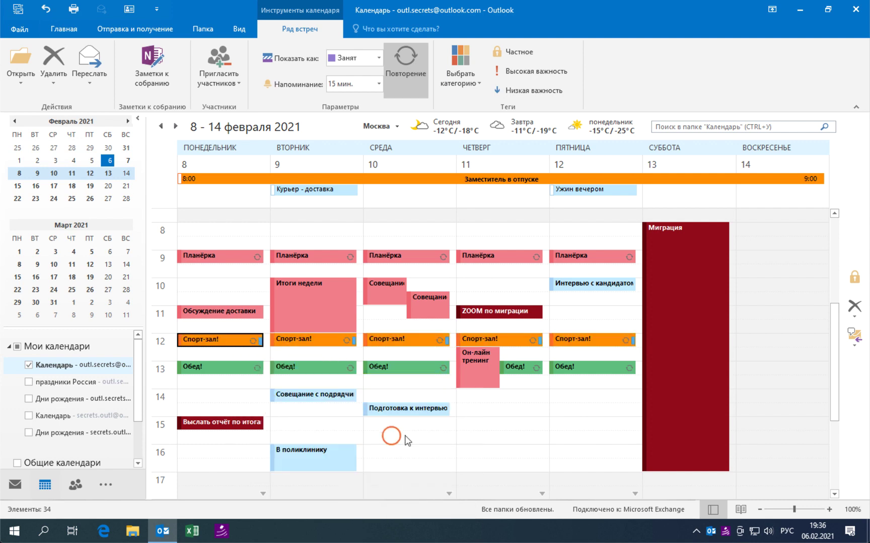
click(321, 378)
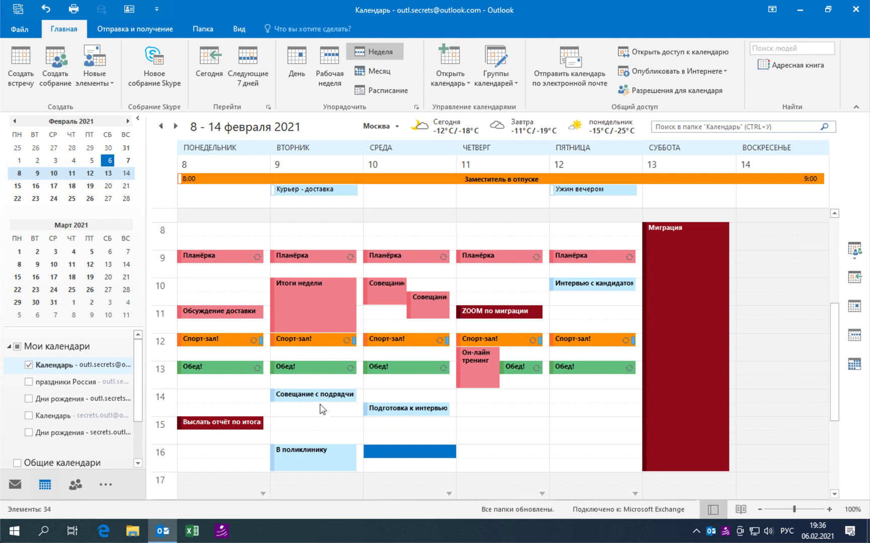
Assign the "Здоровье" category to Tuesday's 16:00 "В поликлинику" appointment.
scroll(330, 424, down, 3)
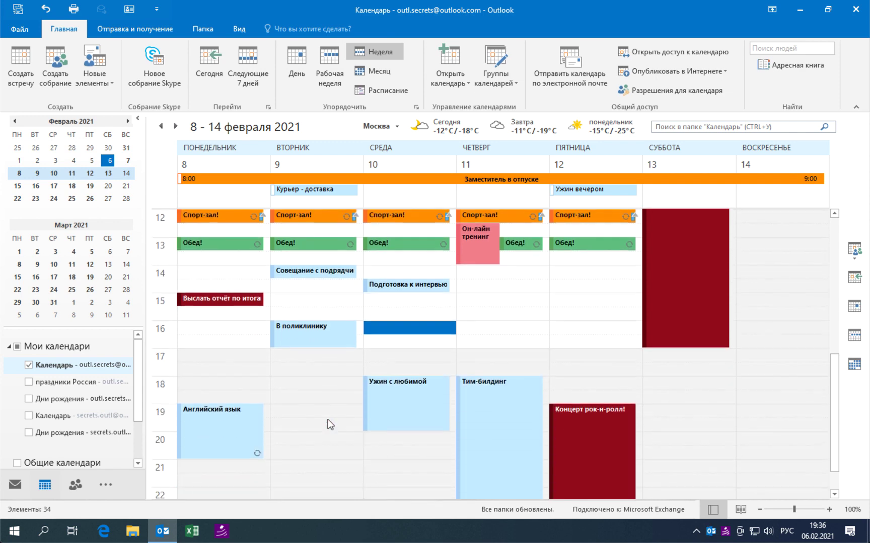
right_click(311, 338)
mouse_move(395, 421)
click(478, 449)
click(397, 327)
Assign the "01. День" category to Tuesday's 14:00 meeting with contractors.
scroll(311, 358, up, 3)
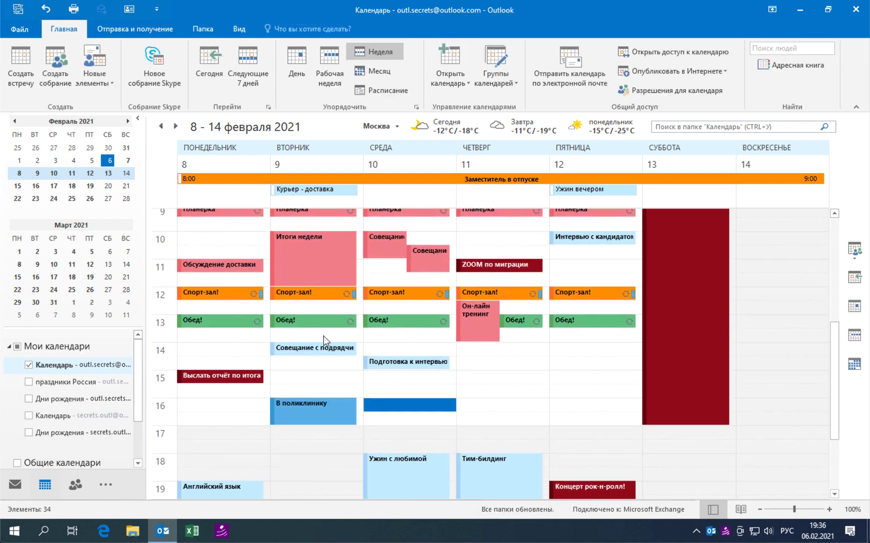
right_click(311, 356)
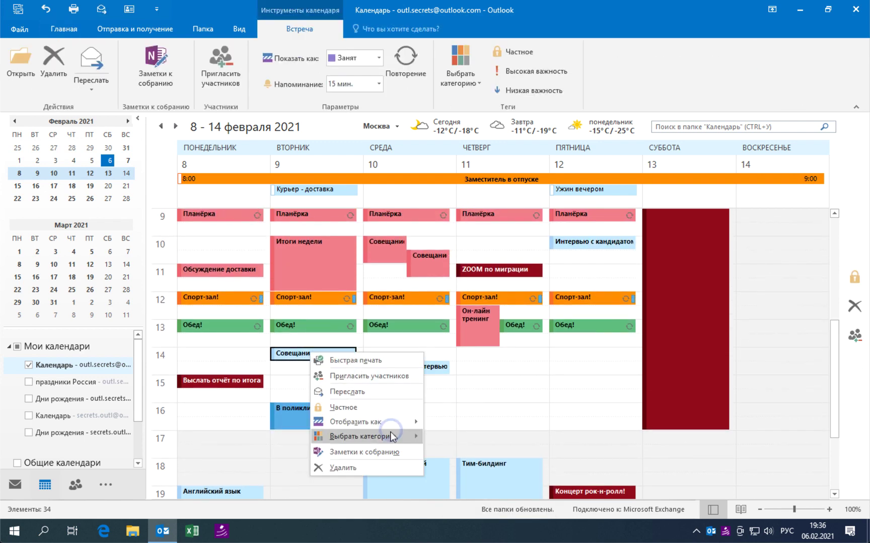
mouse_move(392, 437)
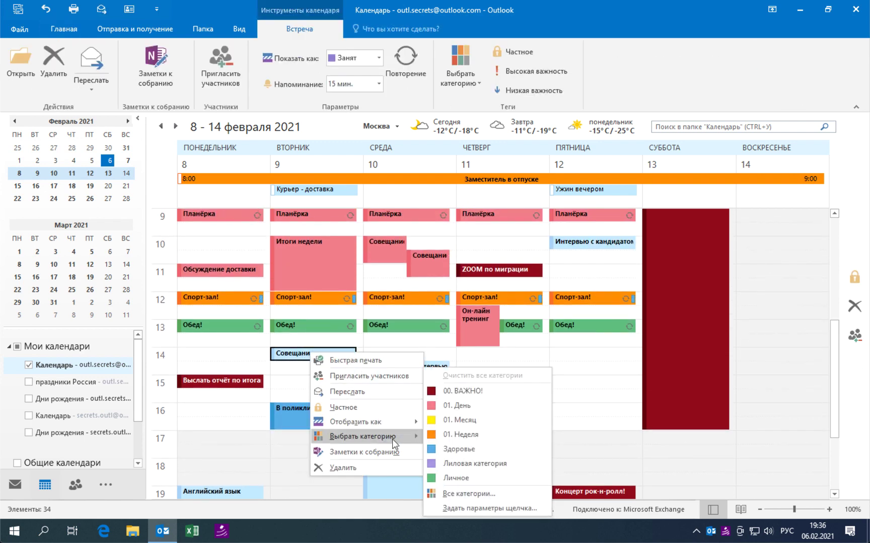
click(476, 436)
Assign the "01. День" category to Wednesday's 14:30 "Подготовка к интервью" and Friday's 10:00 candidate interview.
right_click(421, 368)
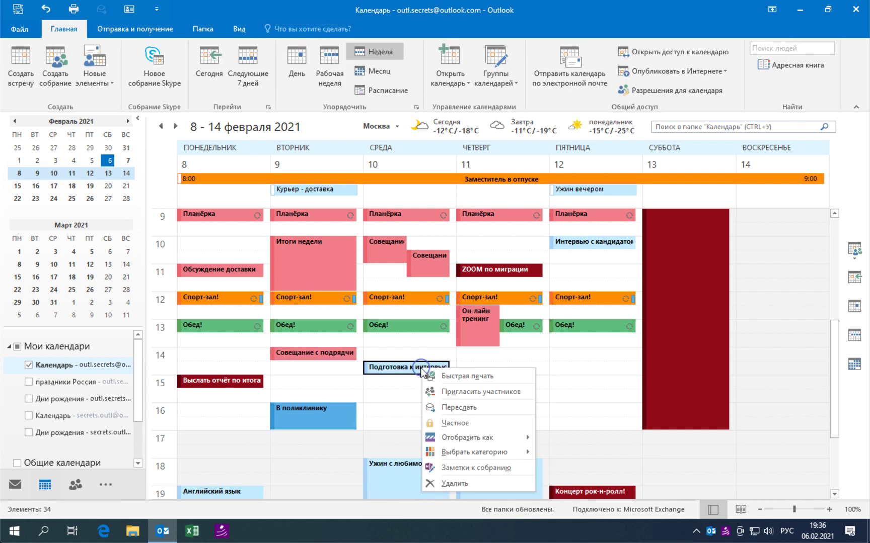
mouse_move(491, 452)
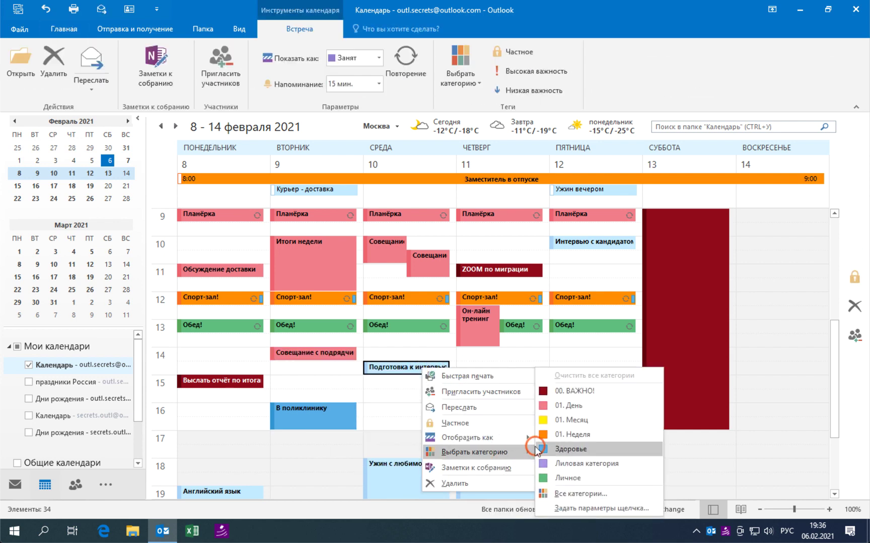
click(560, 407)
click(592, 328)
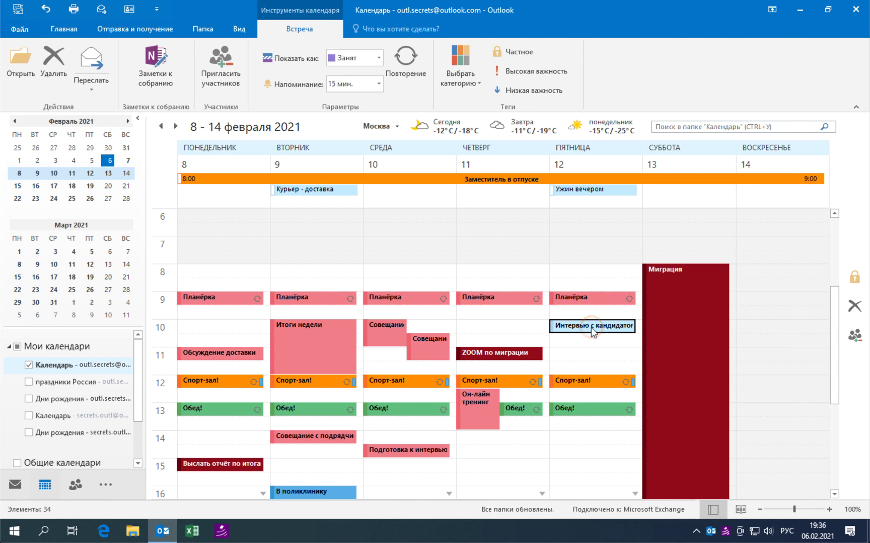
right_click(569, 334)
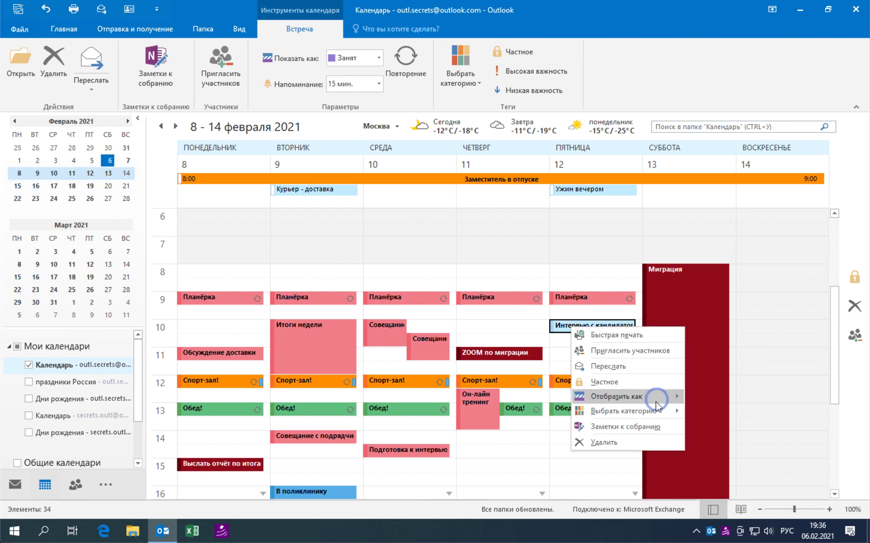
mouse_move(654, 411)
click(721, 415)
Assign the "Личное" category to the recurring "Английский язык" series on Monday evening.
scroll(232, 394, down, 5)
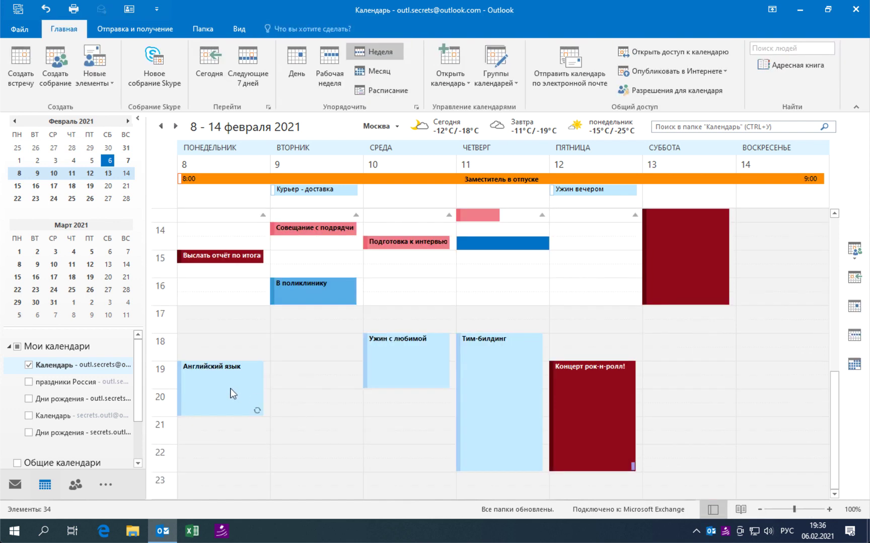
right_click(232, 394)
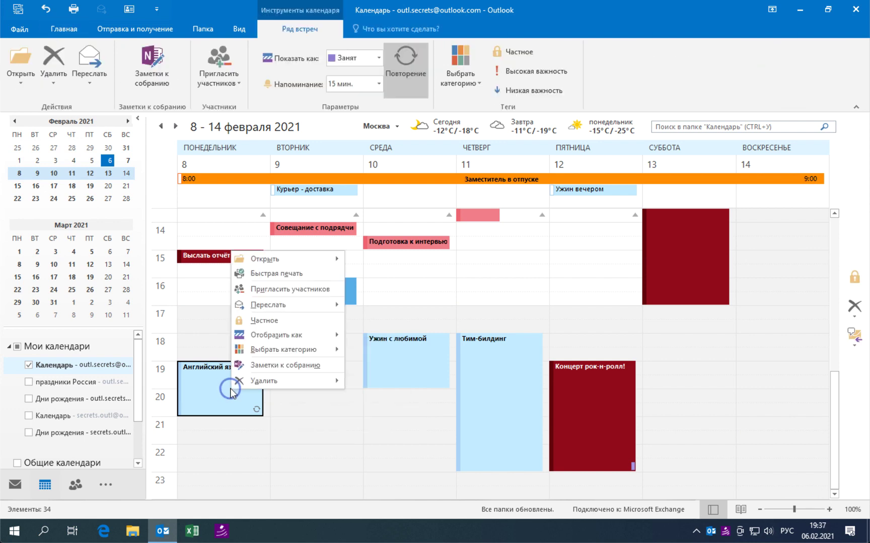
mouse_move(295, 349)
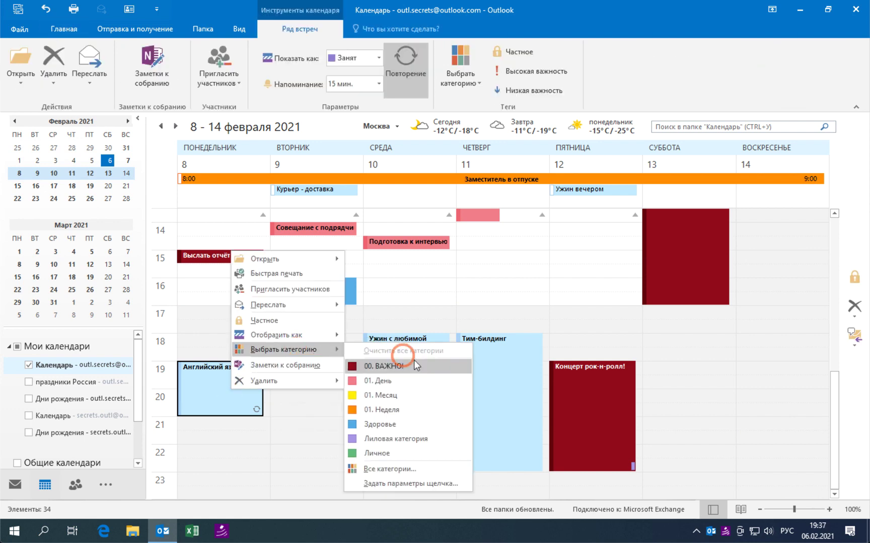
click(403, 454)
Assign the "Личное" category to Wednesday's "Ужин с любимой" and Thursday's "Тим-билдинг" appointments.
right_click(389, 363)
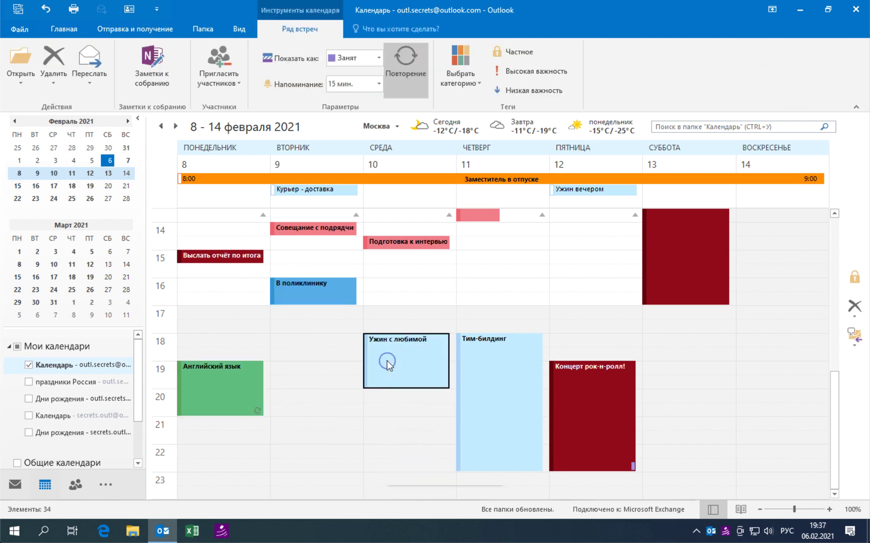
mouse_move(475, 446)
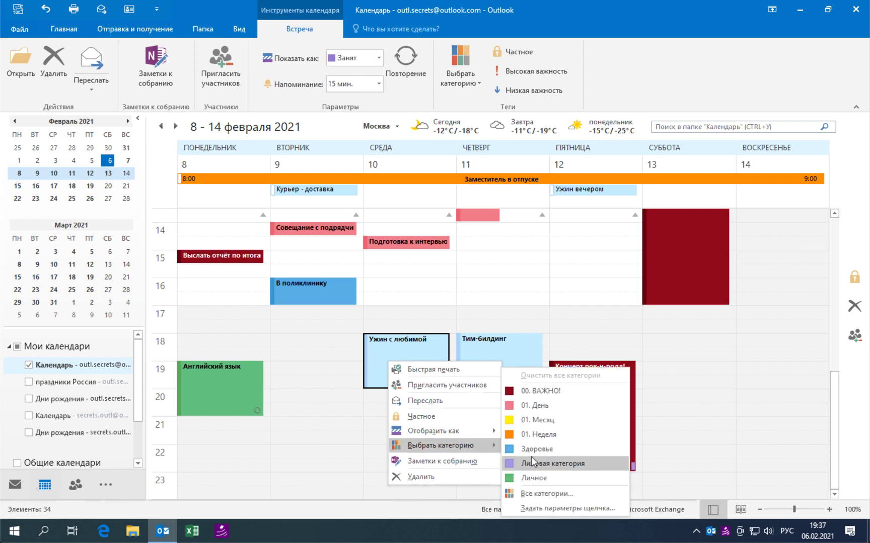
click(528, 473)
right_click(472, 374)
mouse_move(526, 458)
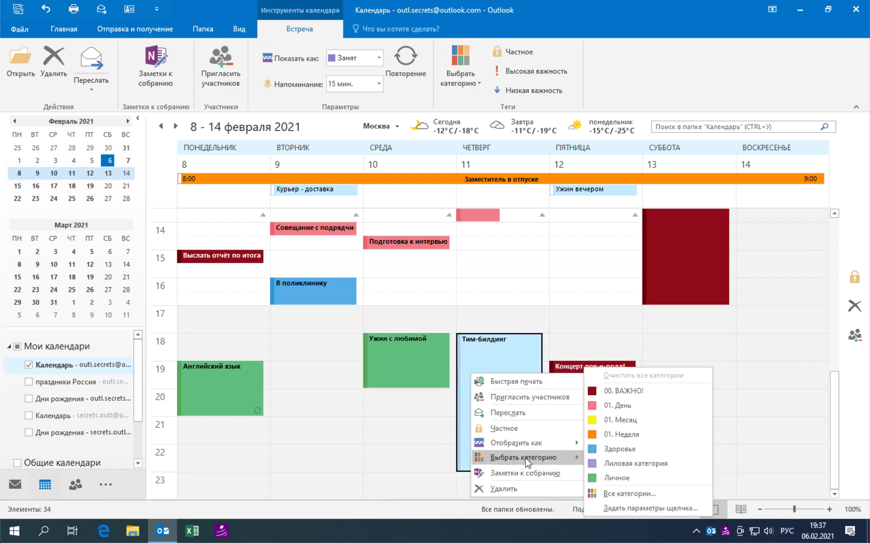
click(614, 477)
click(383, 439)
Remove the "00. ВАЖНО!" category from Friday's "Концерт рок-н-ролл!" appointment and add "Личное" to it.
mouse_move(589, 413)
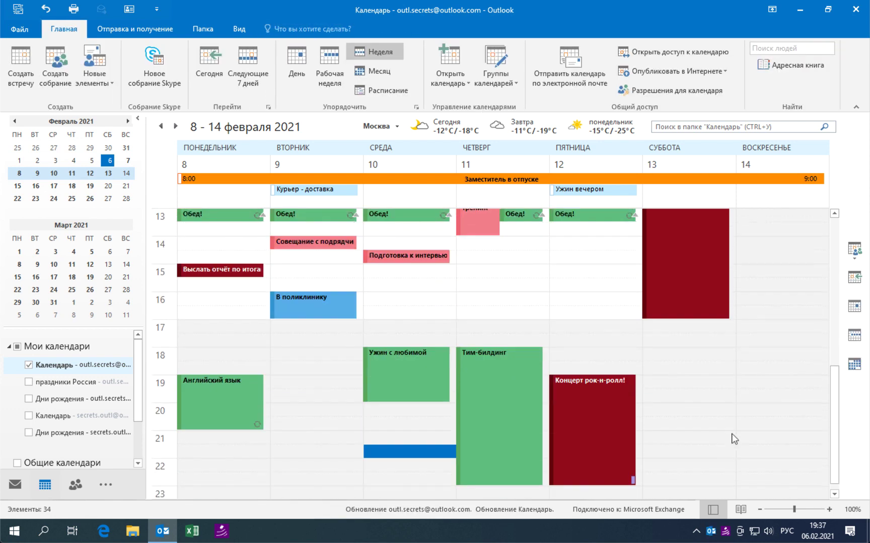
right_click(596, 404)
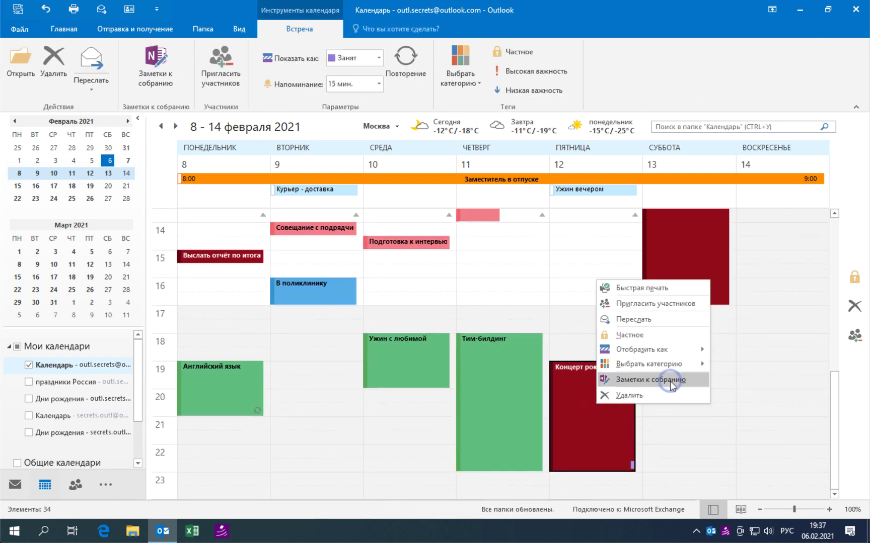
mouse_move(678, 368)
click(770, 380)
click(602, 400)
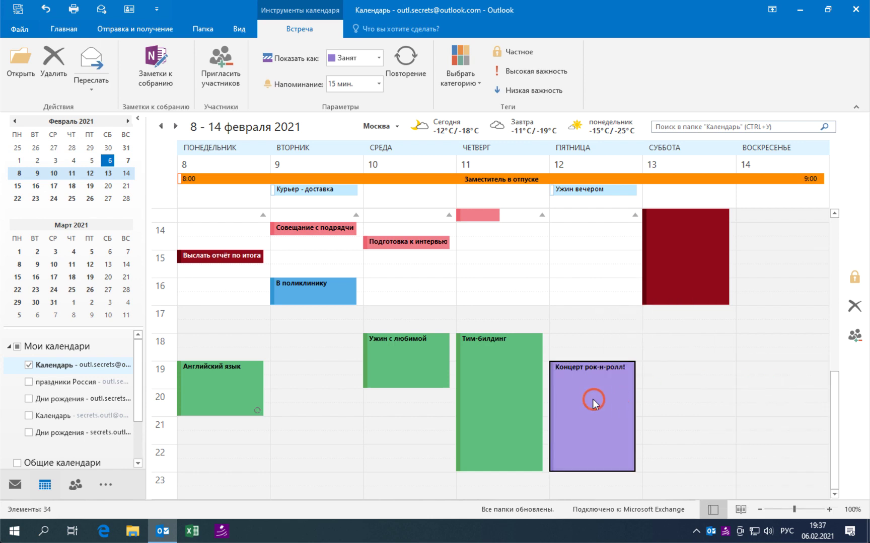
right_click(629, 415)
mouse_move(712, 377)
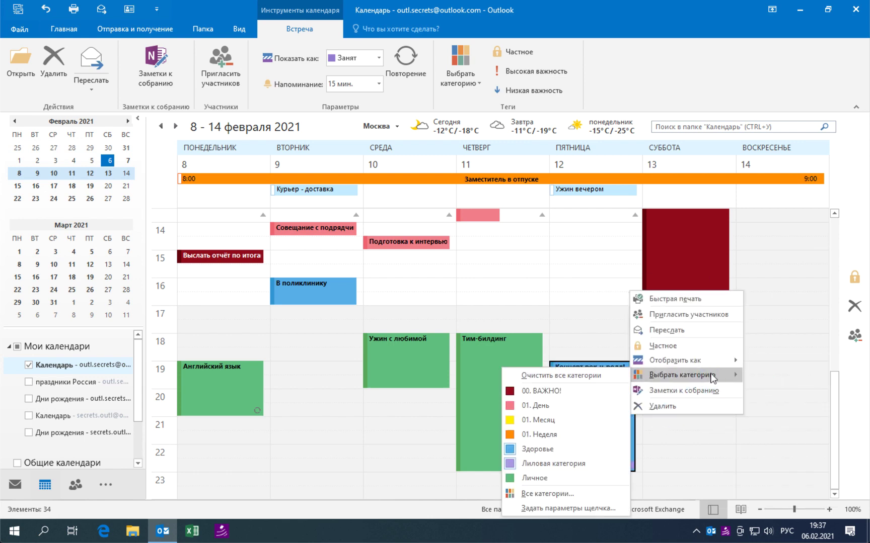
click(564, 477)
Remove the "Лиловая категория" and "Здоровье" categories from Friday's "Концерт рок-н-ролл!" appointment.
right_click(595, 391)
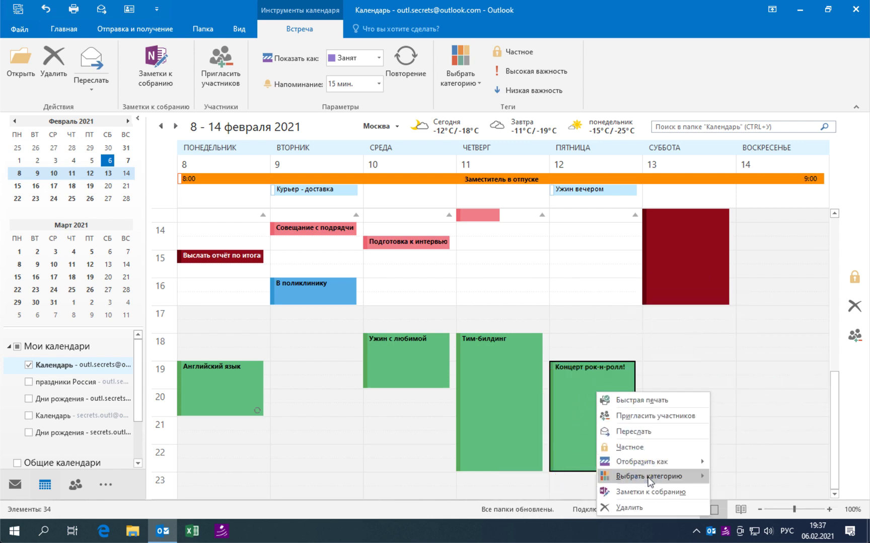
click(611, 436)
right_click(612, 438)
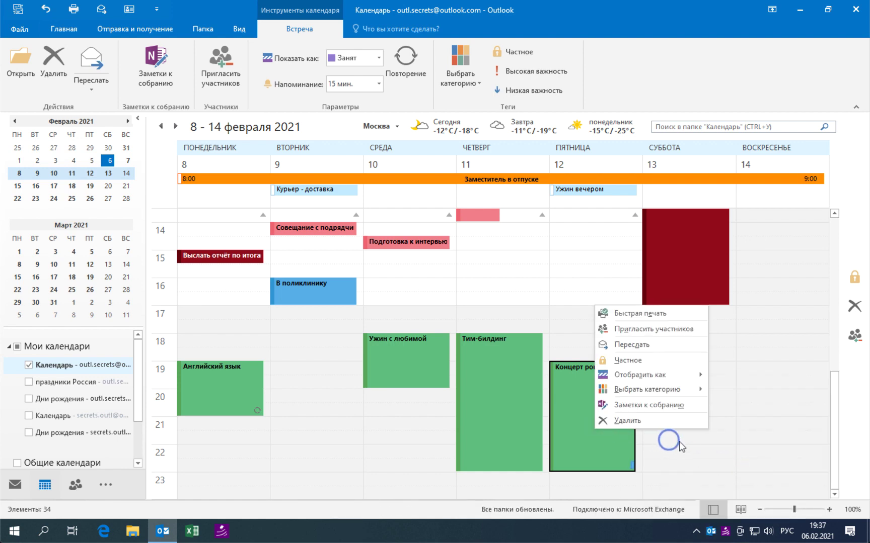
mouse_move(664, 389)
click(743, 435)
click(744, 368)
scroll(604, 415, up, 5)
scroll(606, 418, down, 3)
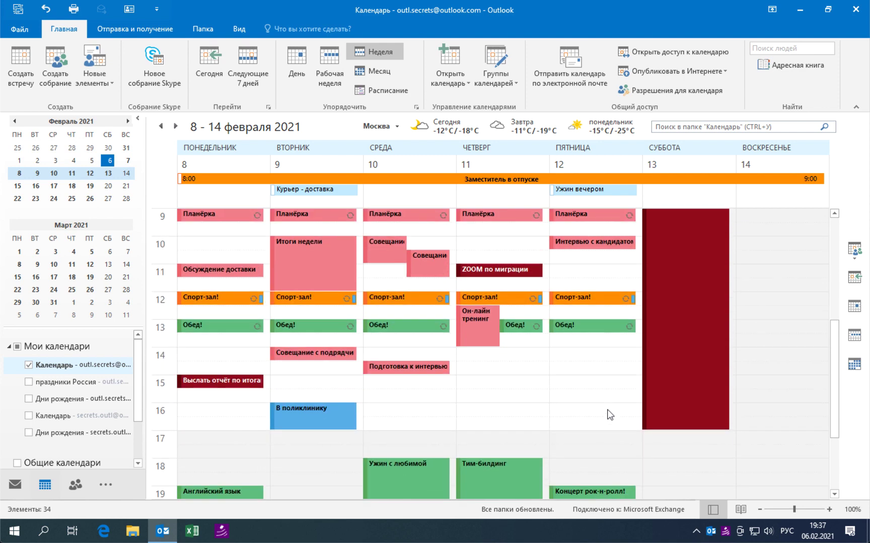
scroll(603, 402, up, 2)
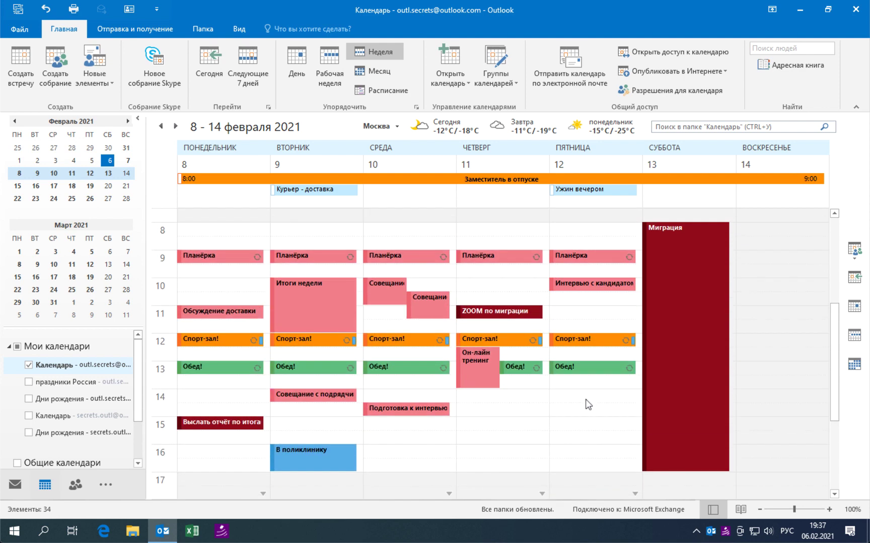
scroll(582, 405, down, 2)
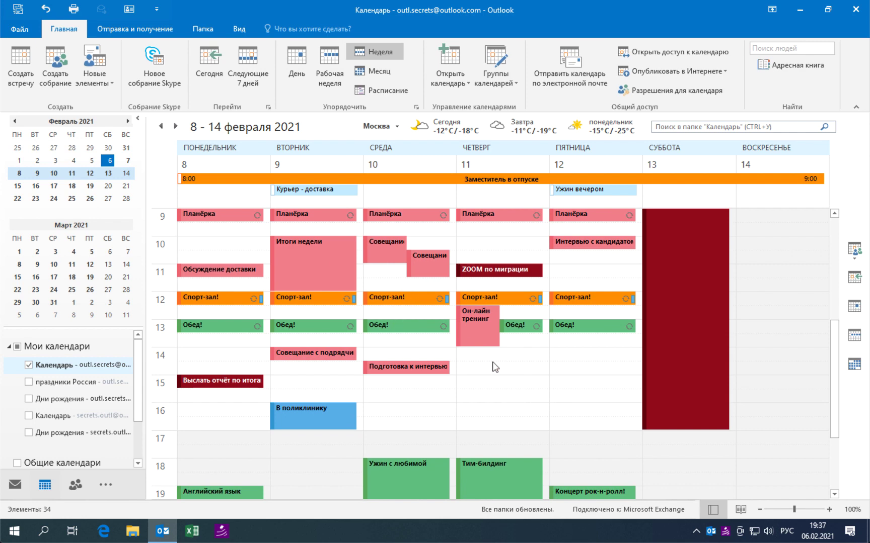
Add the "00. ВАЖНО!" category to Tuesday's "Итоги недели" appointment.
right_click(297, 259)
mouse_move(374, 340)
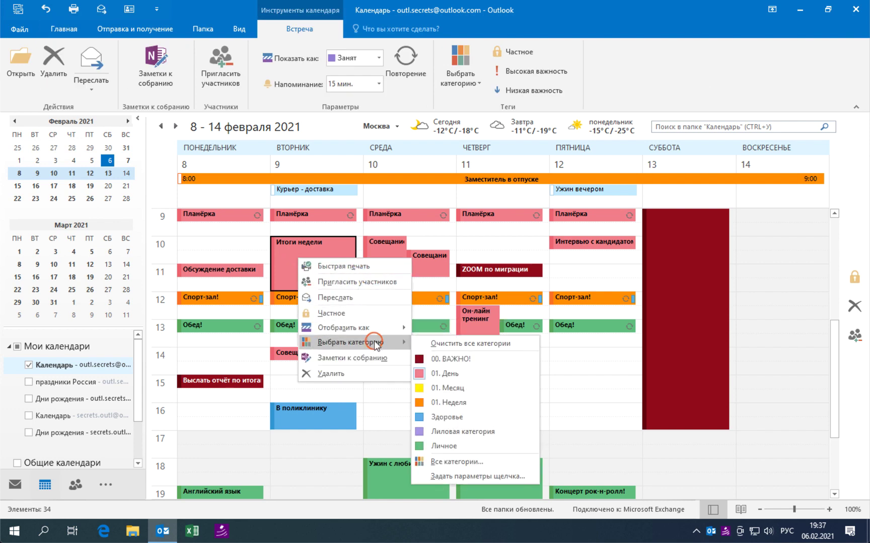
click(443, 359)
click(518, 411)
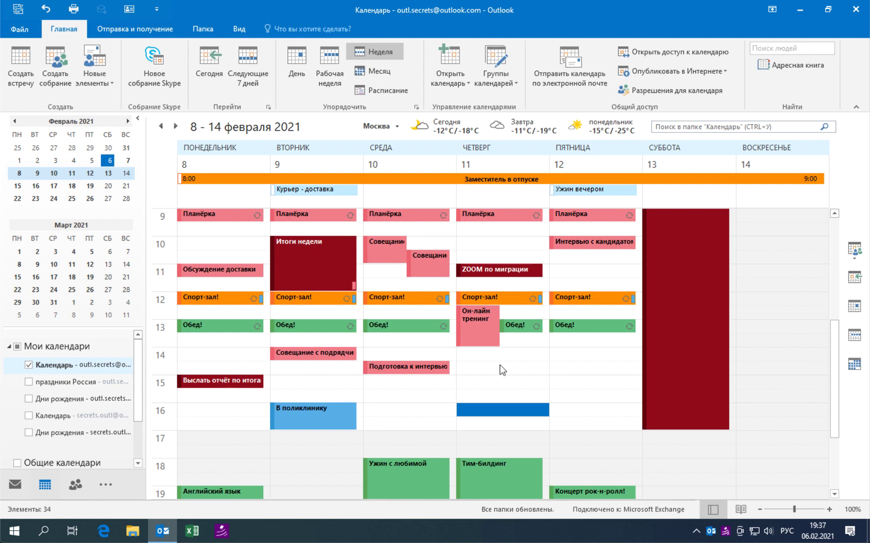
Rename the purple "Лиловая категория" colour category as "00. BOSSкатегория" and save the category list.
right_click(416, 373)
click(495, 333)
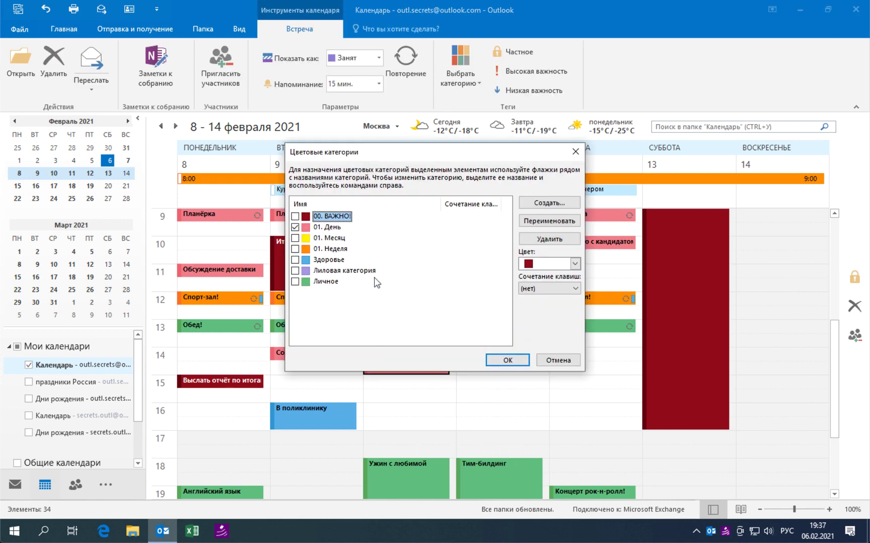
click(330, 272)
click(548, 222)
key(Home)
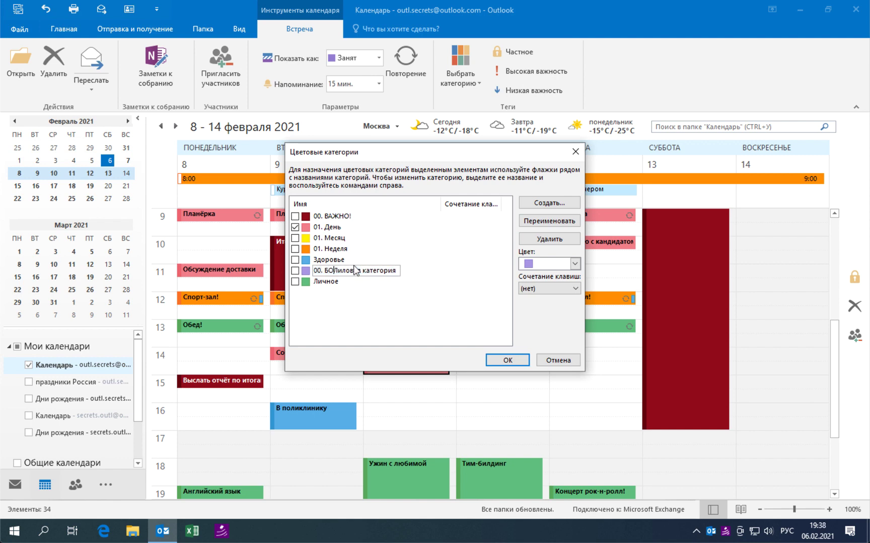
text(00. В)
key(BackSpace)
key(alt+shift)
text(BOSS)
key(Delete)
key(Delete)
key(Delete)
key(Delete)
key(Delete)
key(Delete)
key(Delete)
key(Delete)
key(Return)
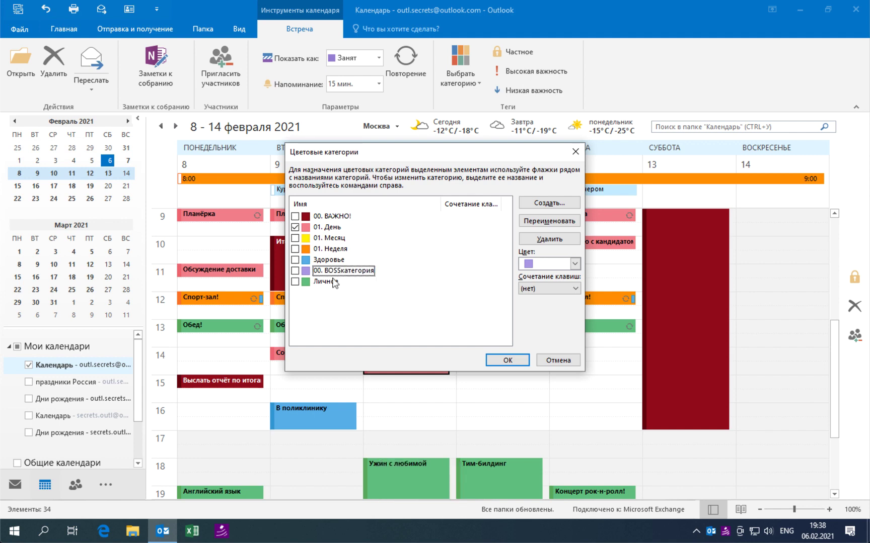
click(524, 358)
click(516, 396)
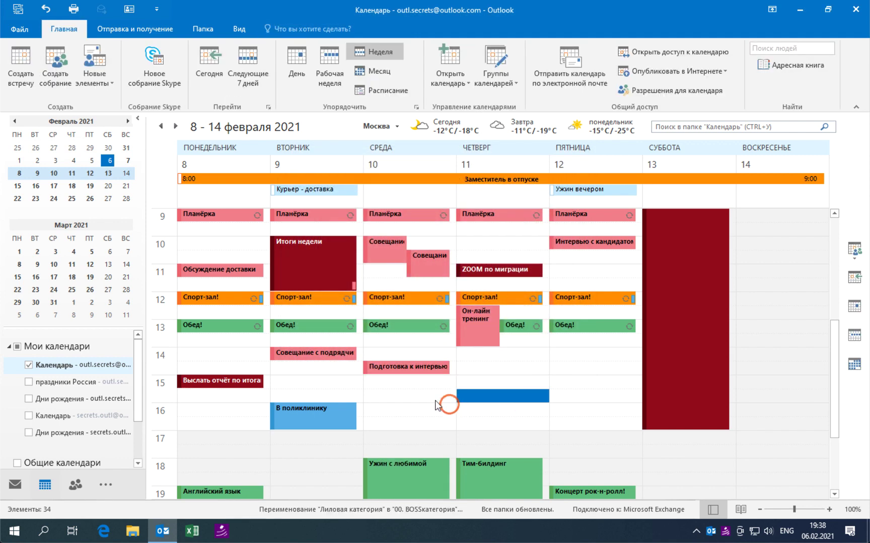
Check the order of the category choices for Wednesday's "Подготовка к интервью" and look over the coloured week.
right_click(419, 371)
mouse_move(517, 456)
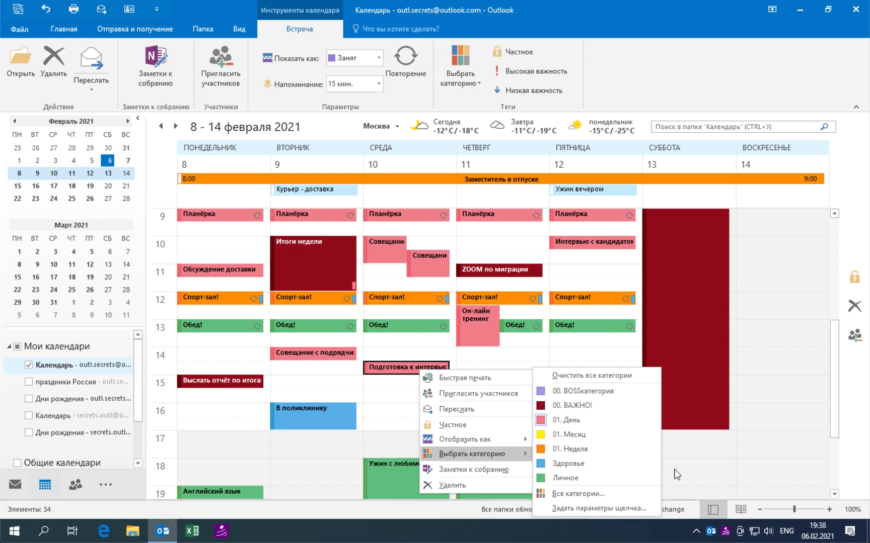
click(715, 473)
scroll(568, 390, down, 3)
scroll(576, 402, up, 6)
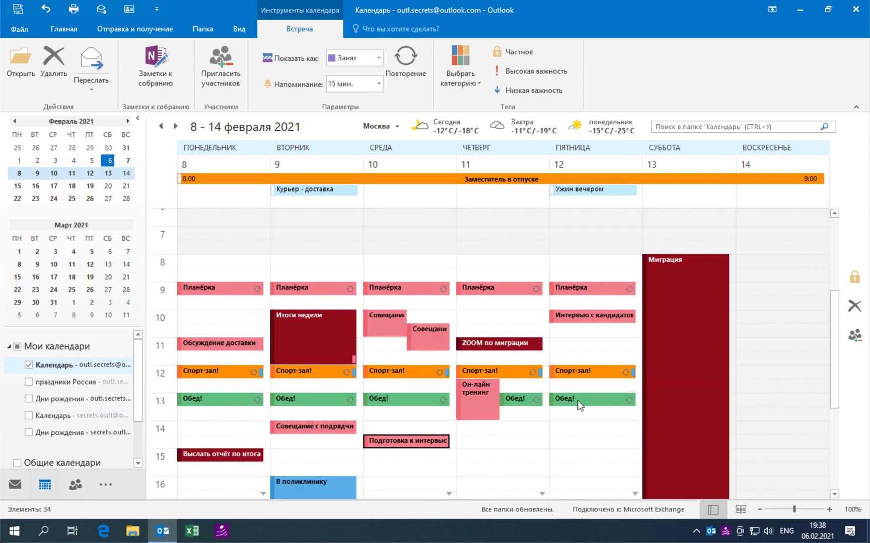
scroll(580, 405, down, 3)
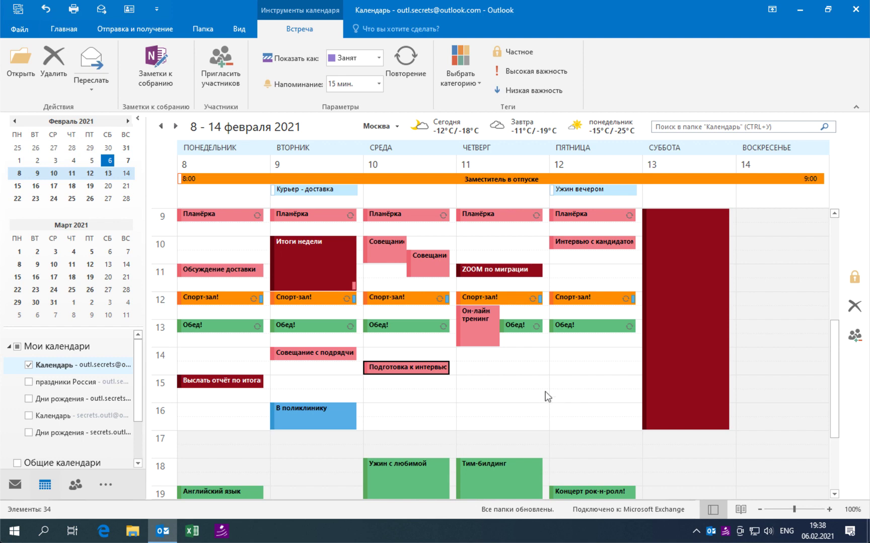
Open the "Задачи" module and apply the simple list view to the tasks.
click(107, 486)
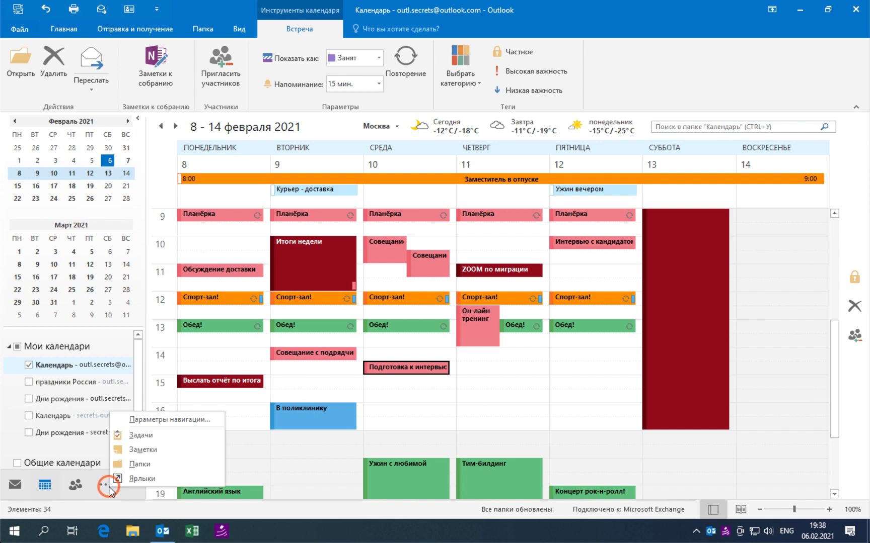
click(134, 436)
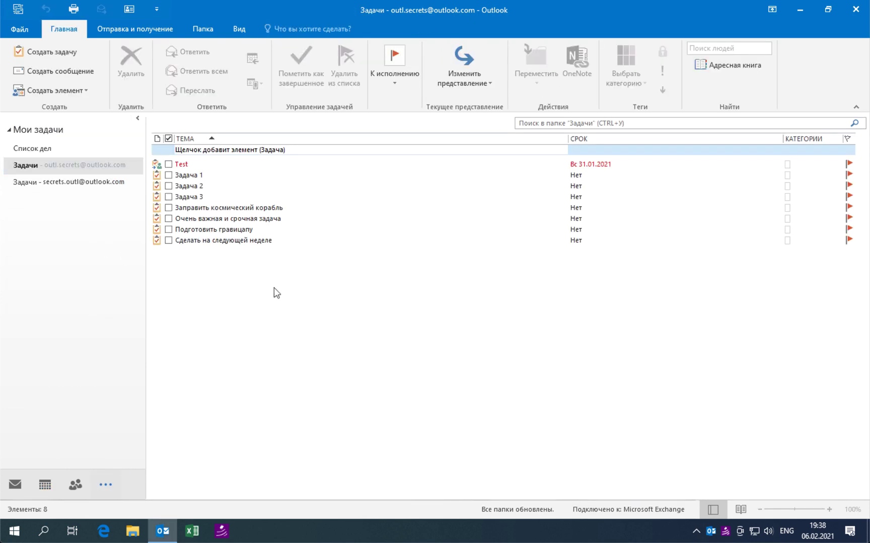
click(464, 70)
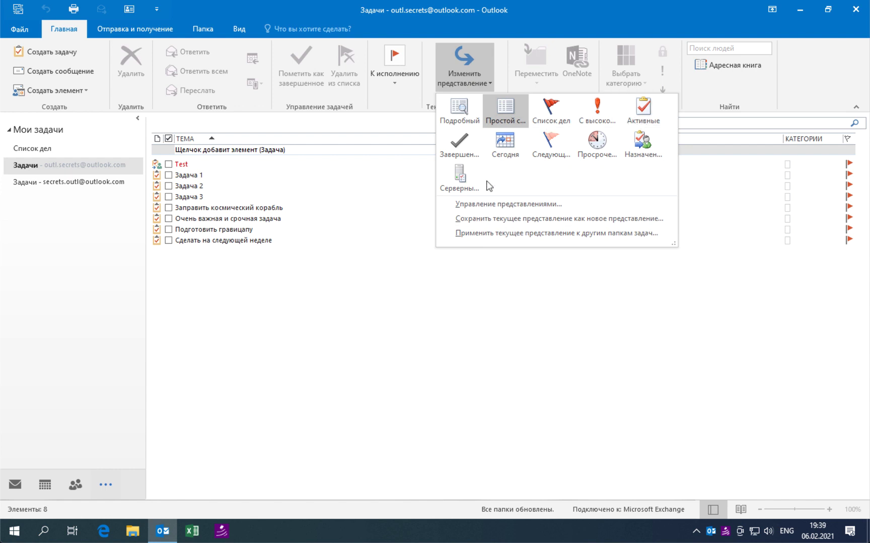
click(508, 120)
click(494, 257)
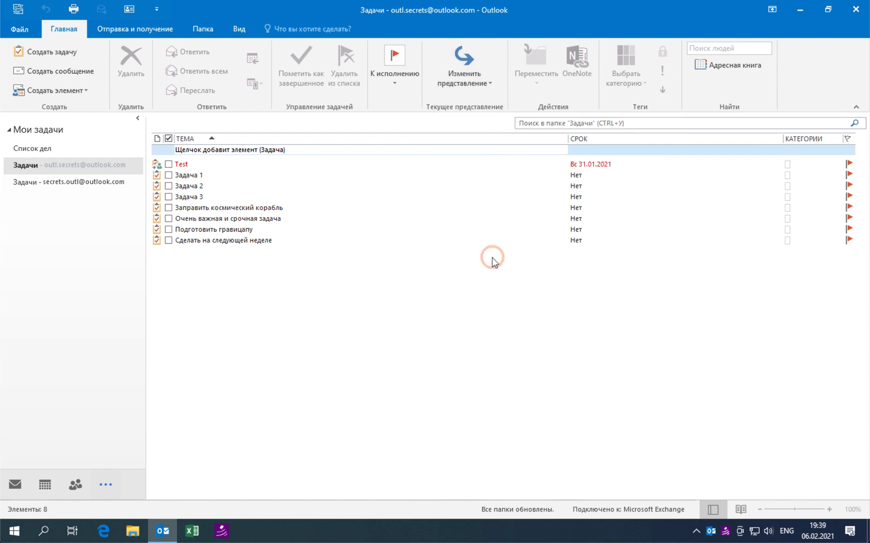
Narrow the "Тема" column of the task list and assign the "01. Неделя" category to "Test" and "Задача 1".
click(180, 164)
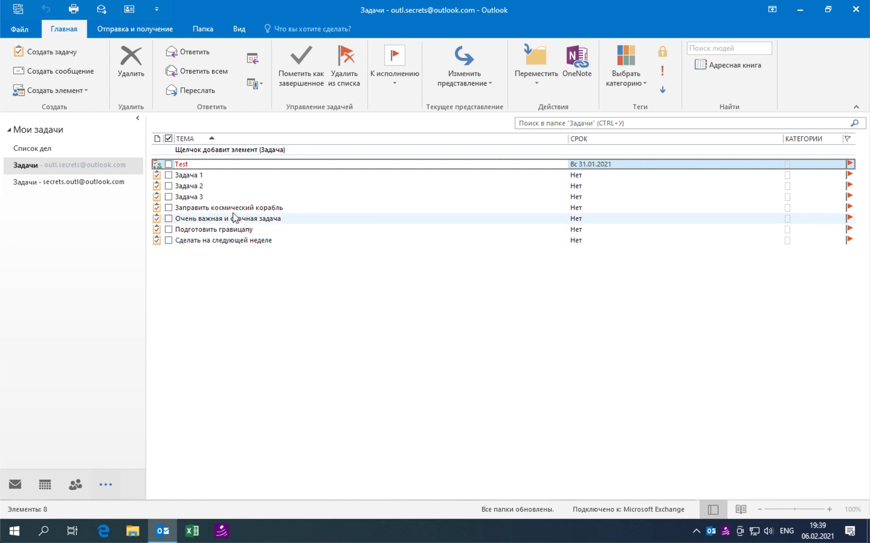
drag(566, 141, 437, 160)
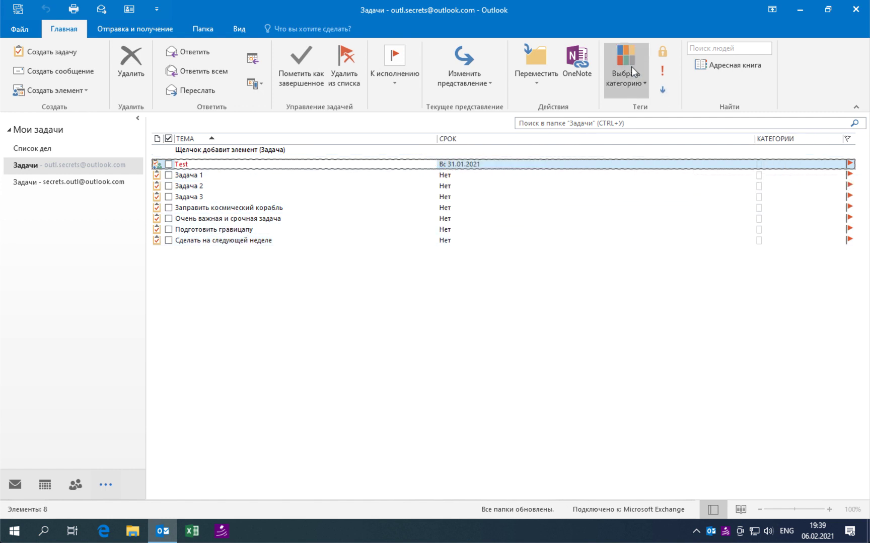
click(760, 166)
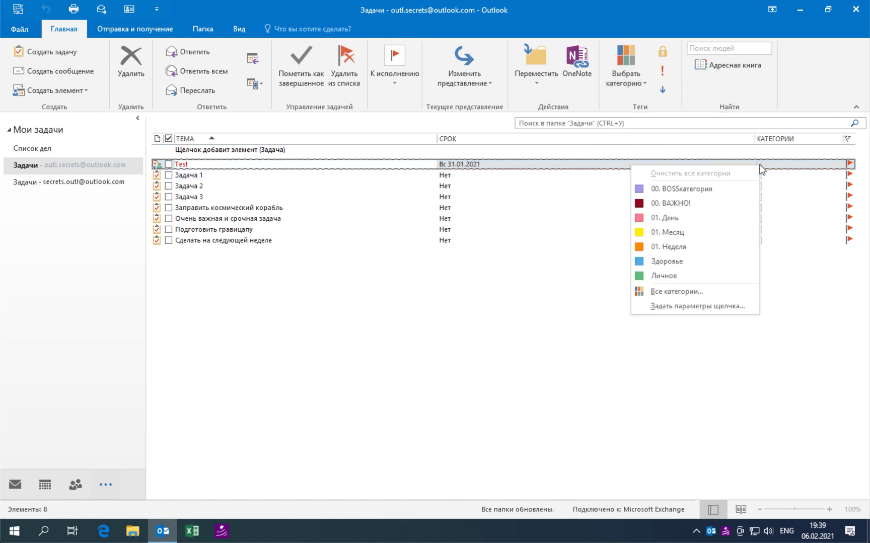
click(749, 246)
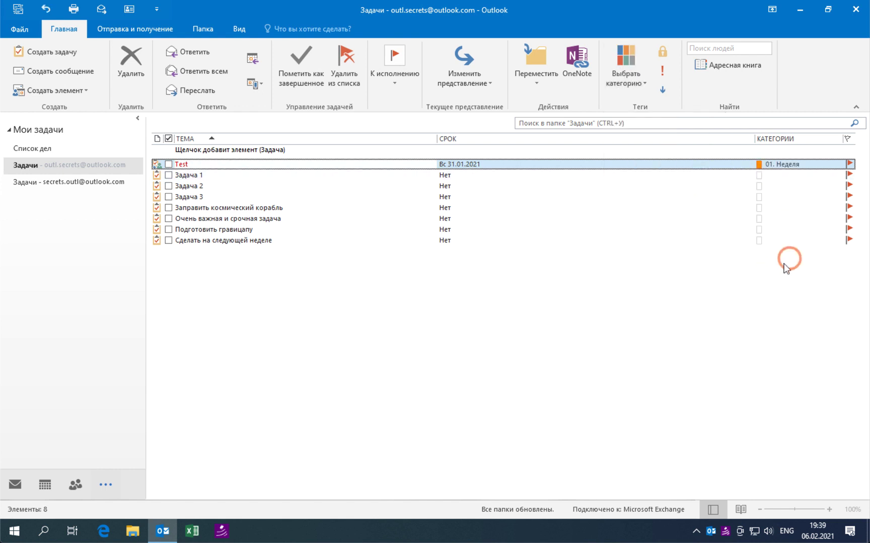
click(759, 175)
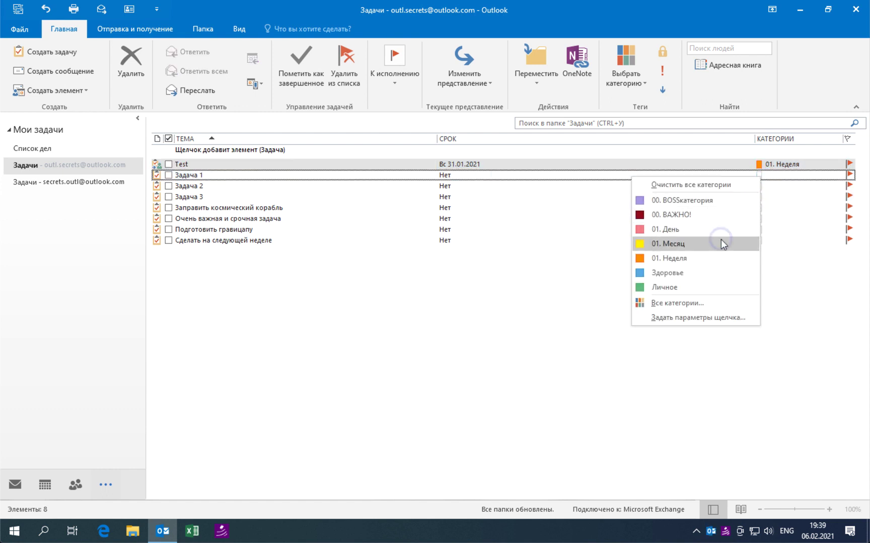
click(719, 258)
Assign the "01. Месяц" category to the tasks "Задача 2" and "Задача 3".
click(758, 186)
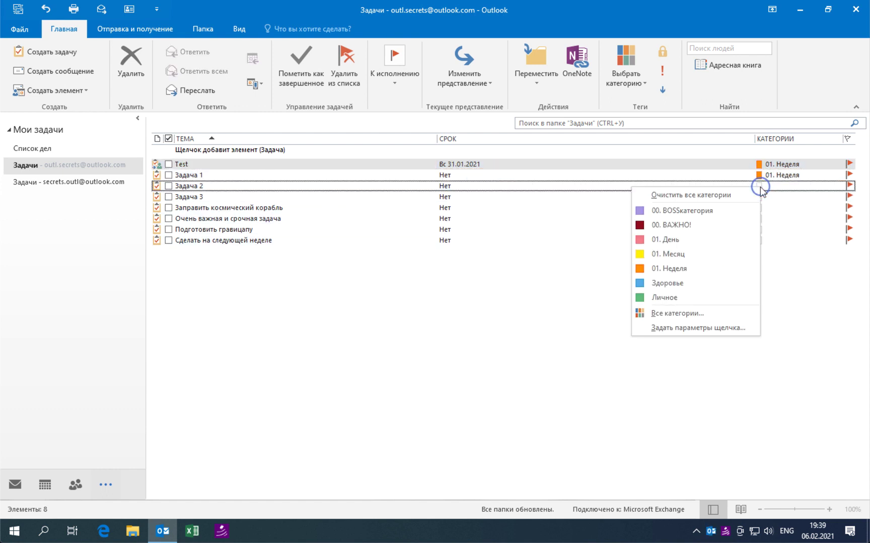
click(717, 254)
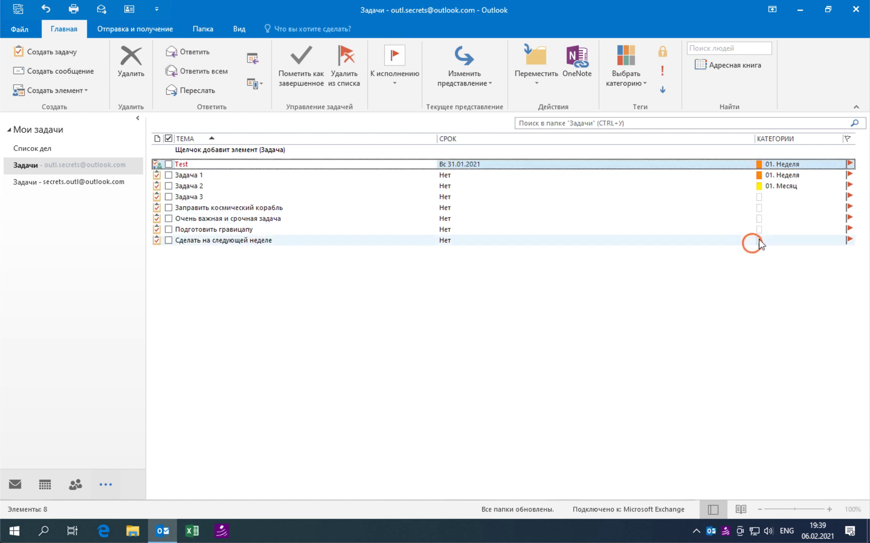
click(759, 196)
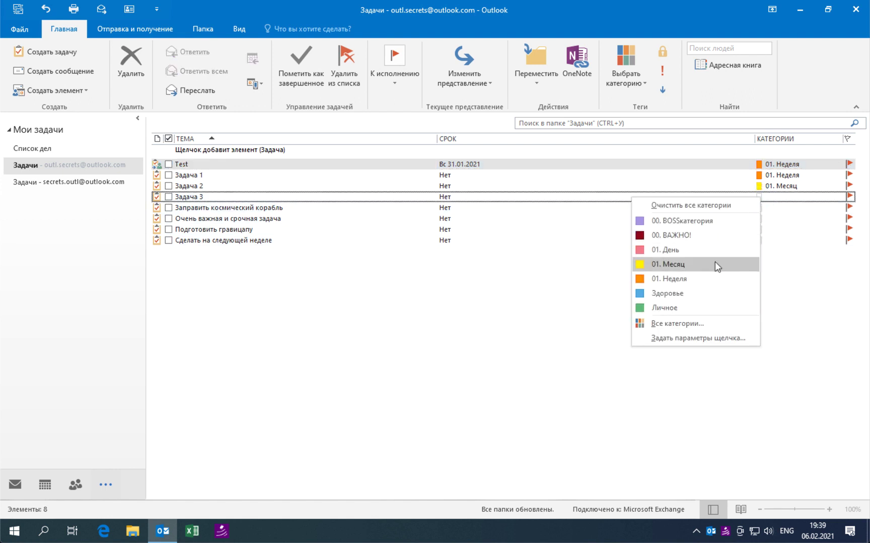
click(716, 264)
Assign the "00. ВАЖНО!" category to the tasks "Заправить космический корабль" and "Очень важная и срочная задача".
click(758, 208)
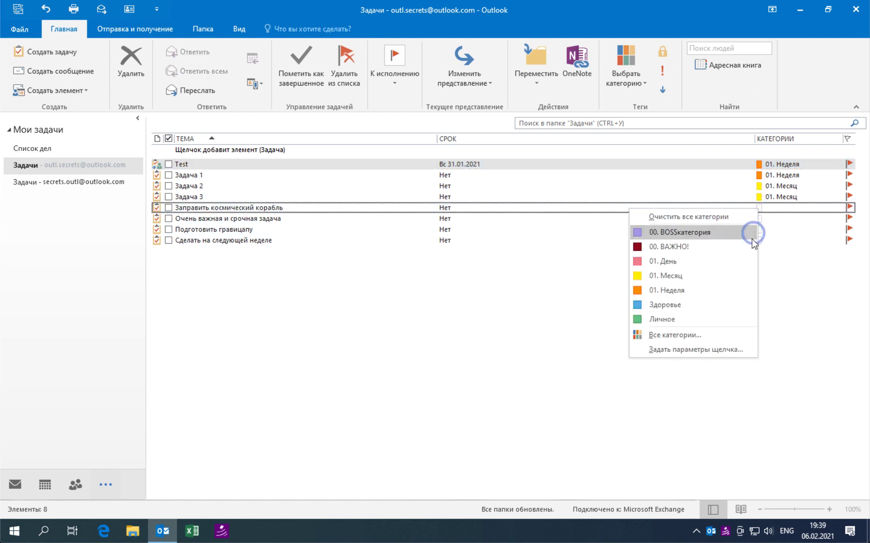
click(721, 247)
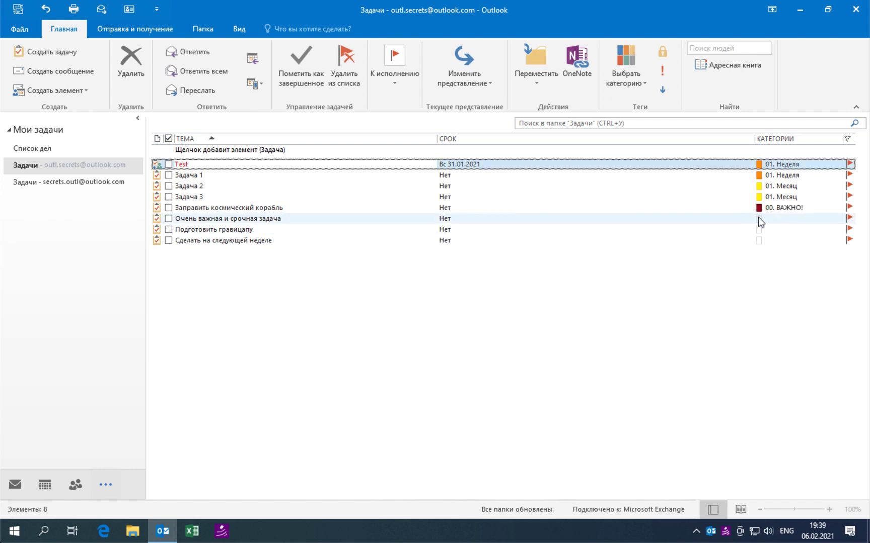
click(759, 220)
click(723, 258)
Assign the "01. День" category to "Подготовить гравицапу" and "01. Неделя" to "Сделать на следующей неделе".
click(760, 230)
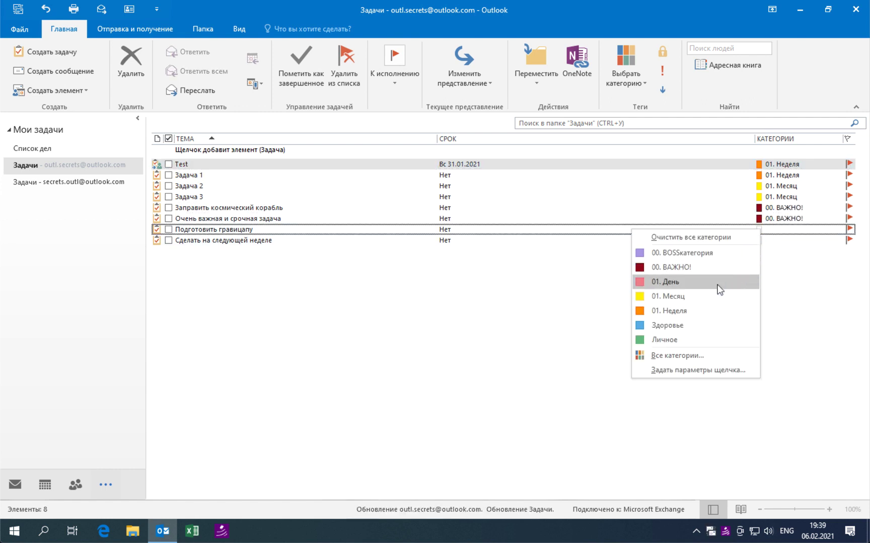
click(718, 284)
click(757, 241)
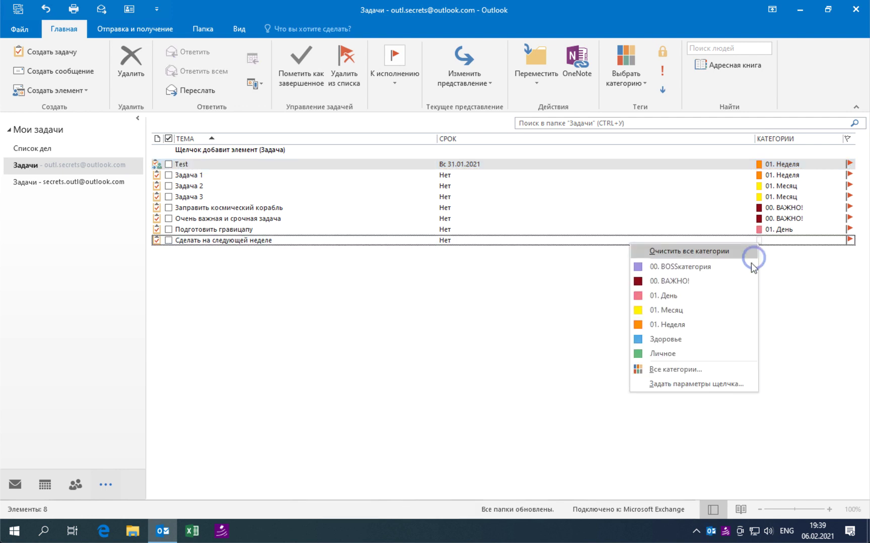
click(710, 324)
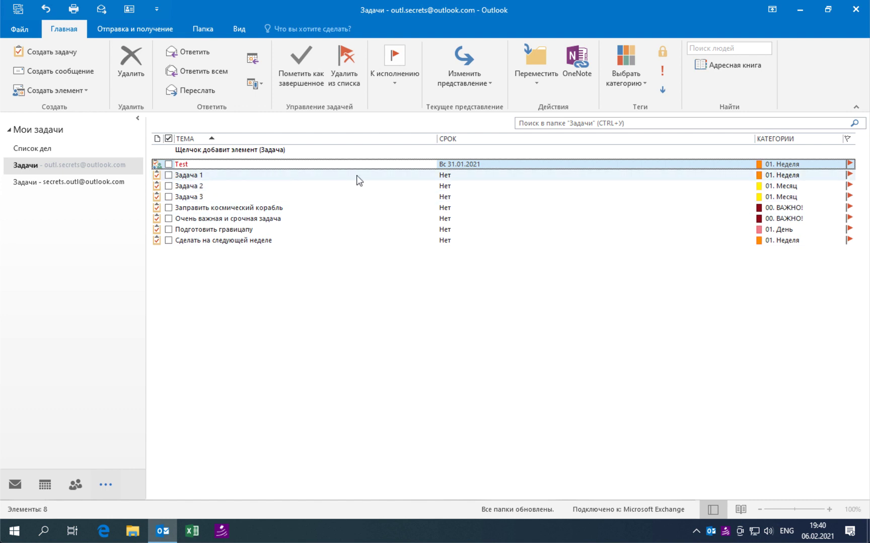
Set the importance of "Задача 1" to "Высокая", then save and close the task.
double_click(291, 176)
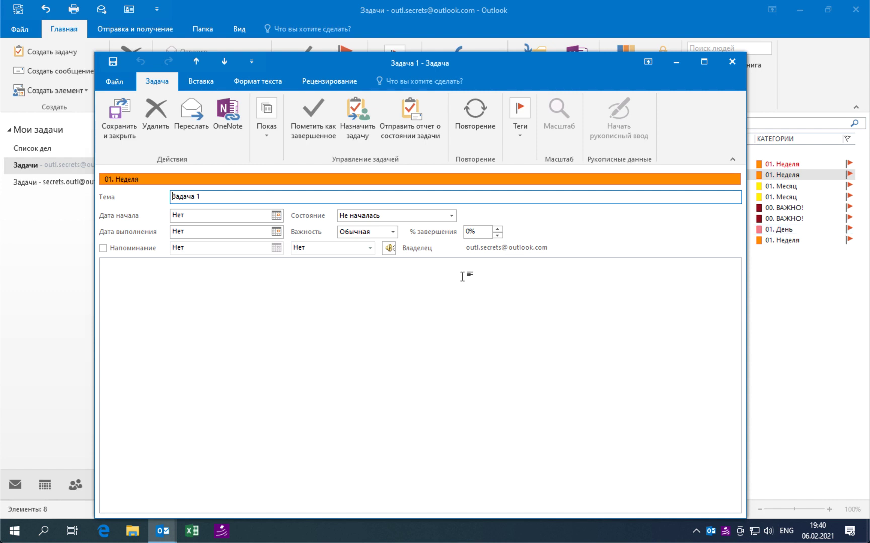
click(392, 232)
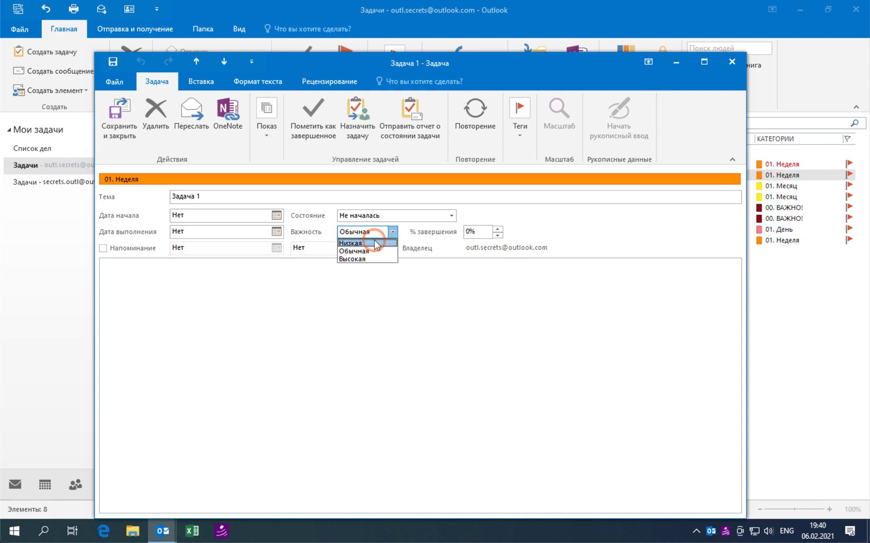
click(370, 259)
click(122, 123)
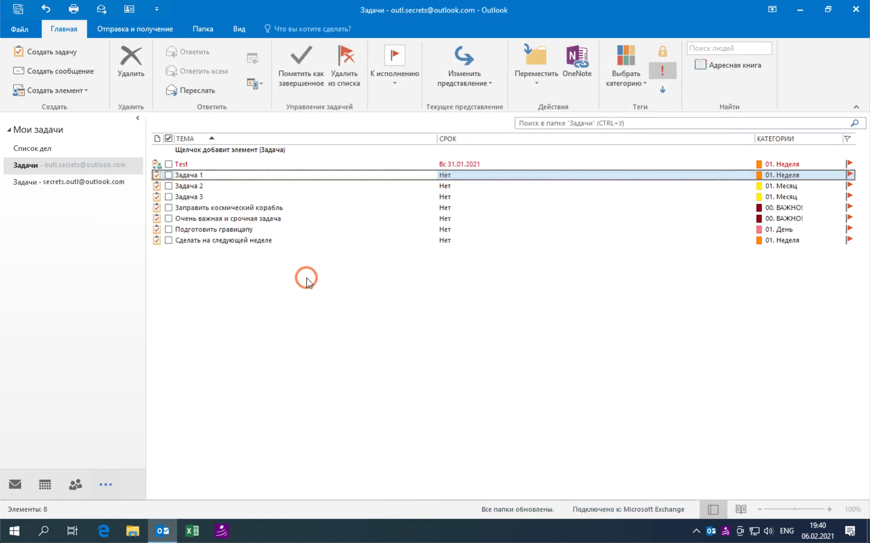
Set the importance of the task "Заправить космический корабль" to "Высокая" and close it with the change saved.
click(238, 208)
double_click(238, 207)
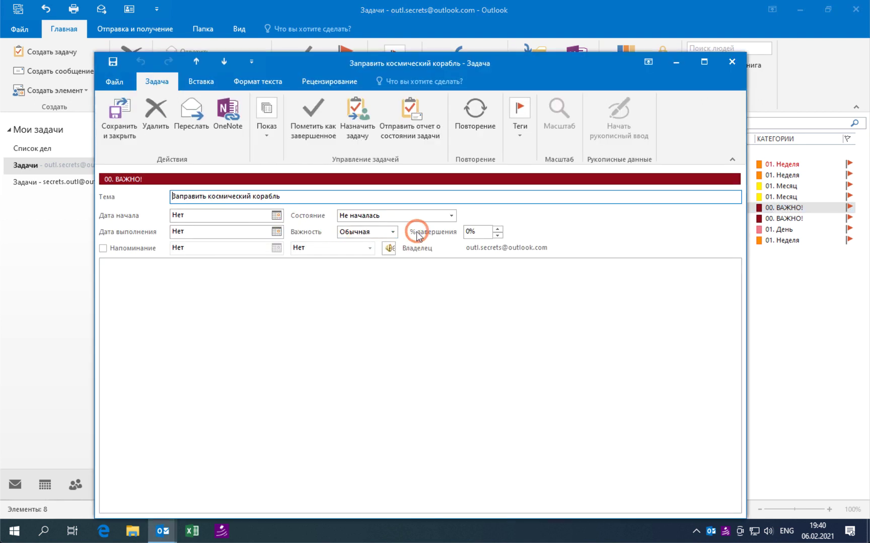
click(393, 233)
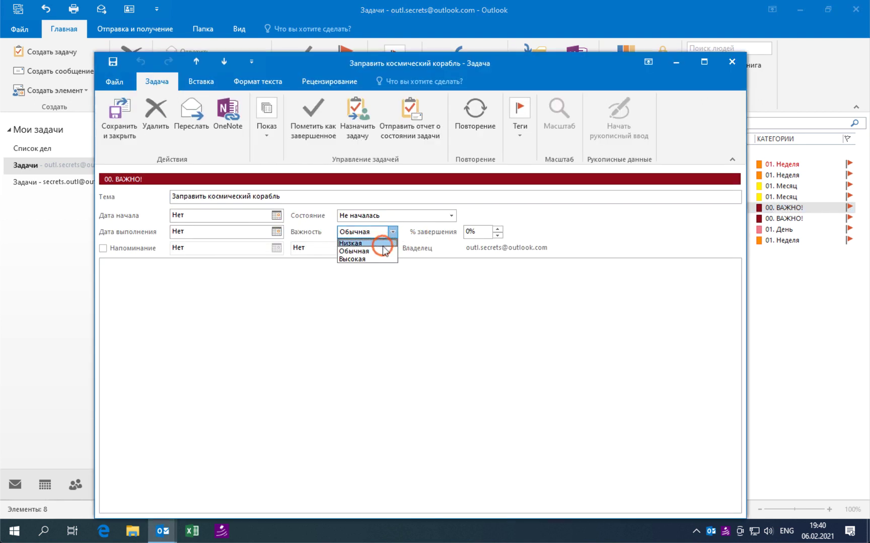
key(Escape)
key(Escape)
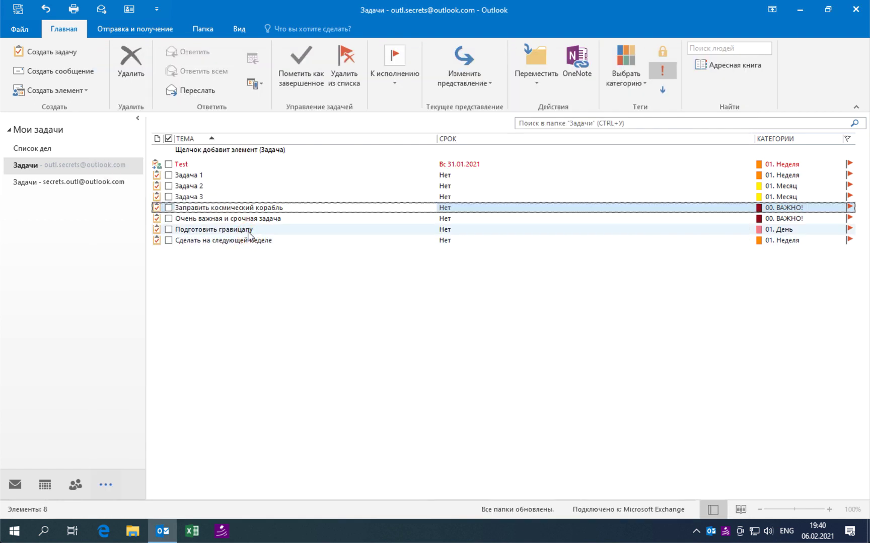
Set the importance of the task "Подготовить гравицапу" to "Высокая" and close it with the change saved.
double_click(248, 231)
click(365, 232)
key(Escape)
key(Escape)
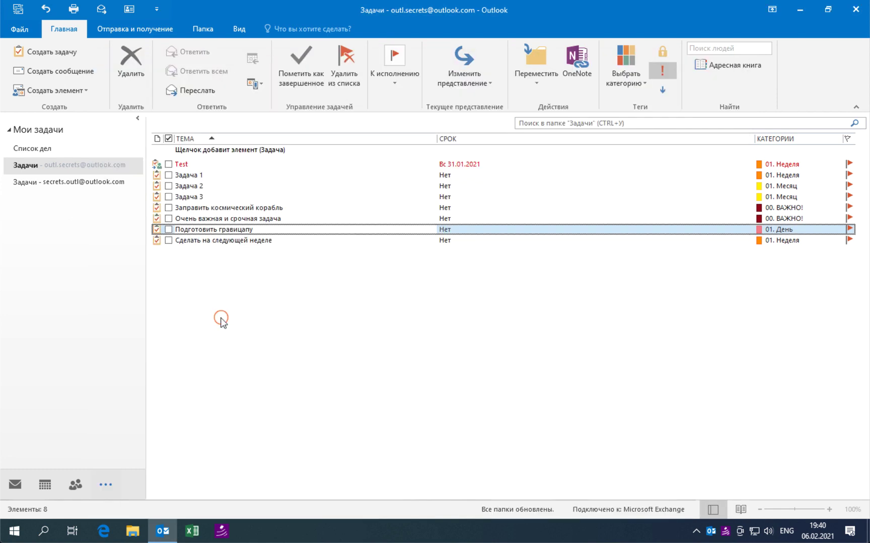
Set the importance of the task "Сделать на следующей неделе" to "Низкая" and close it with the change saved.
double_click(241, 240)
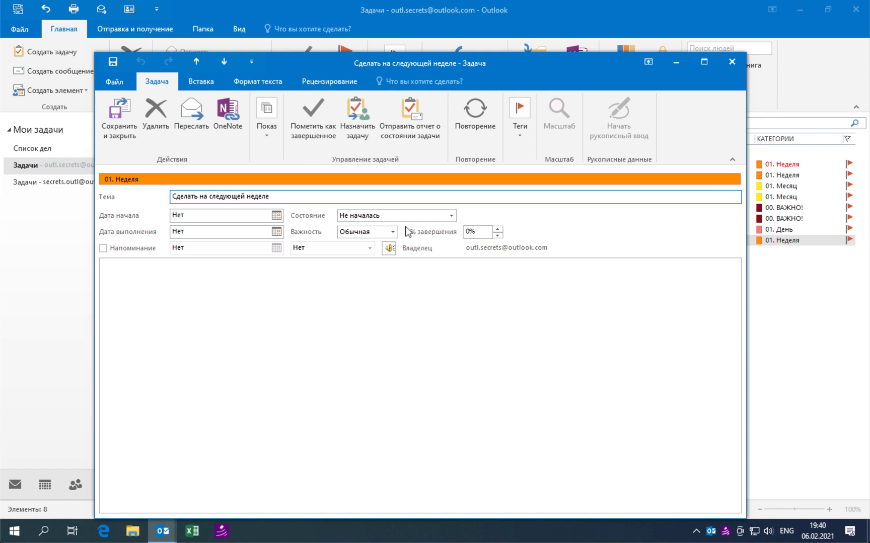
click(392, 233)
click(376, 244)
key(Escape)
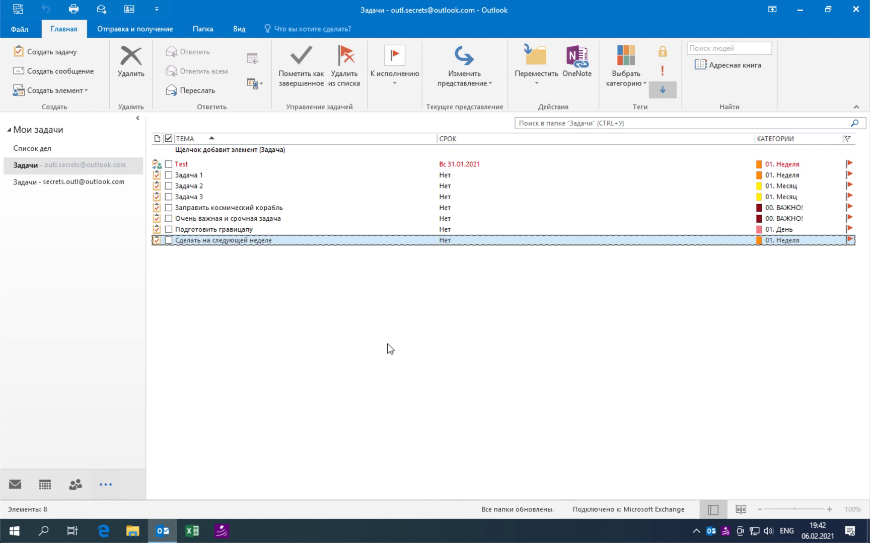
Add the "Важность" column before the completion checkboxes and sort the tasks by importance in descending order.
right_click(290, 139)
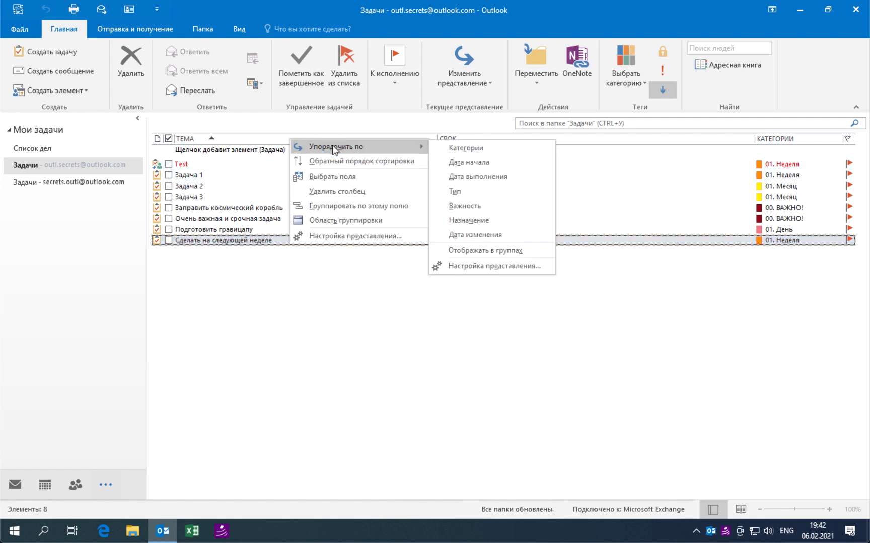
click(334, 175)
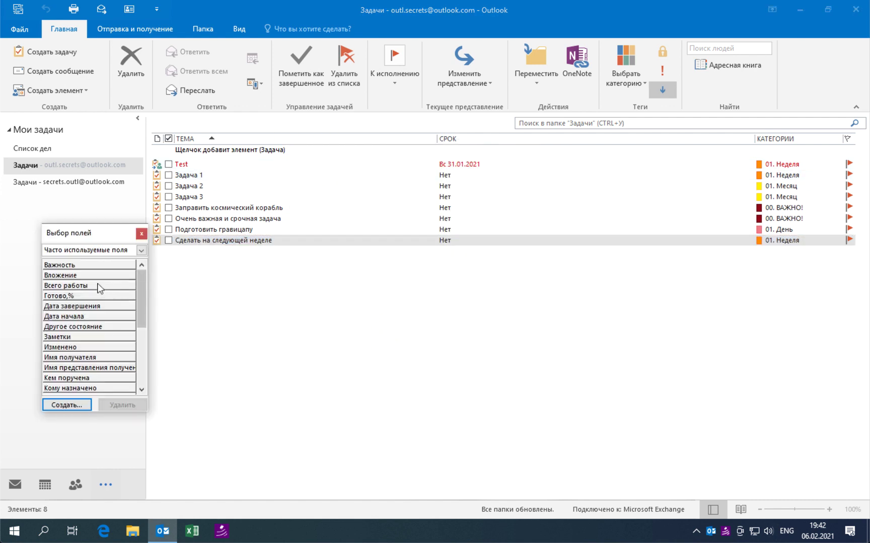
drag(82, 266, 167, 140)
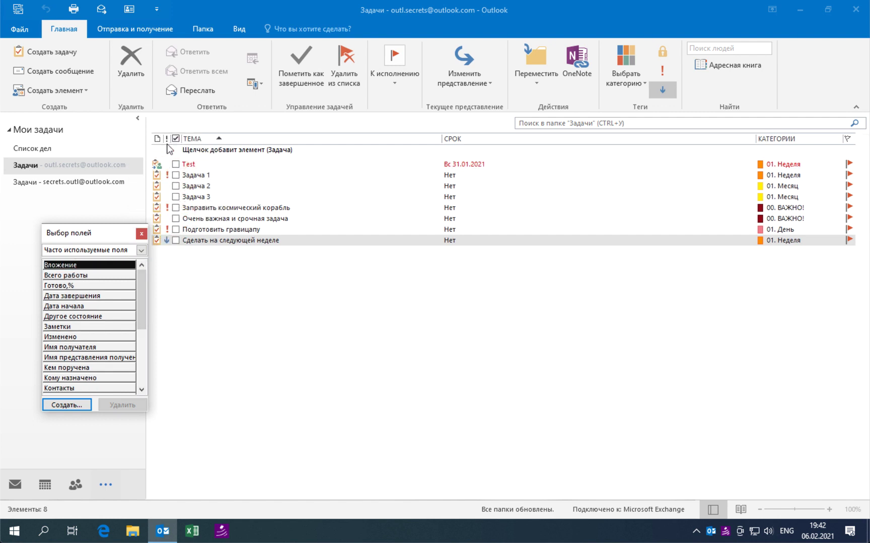
click(141, 234)
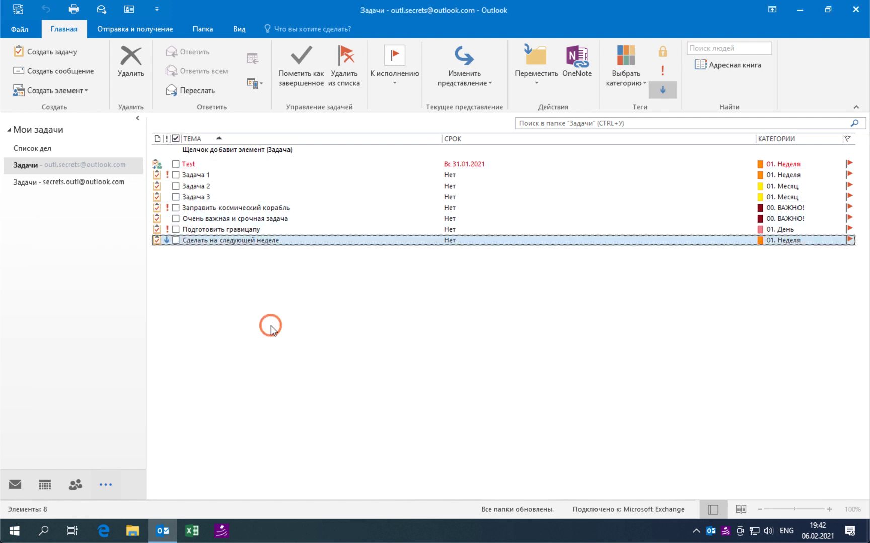
click(167, 139)
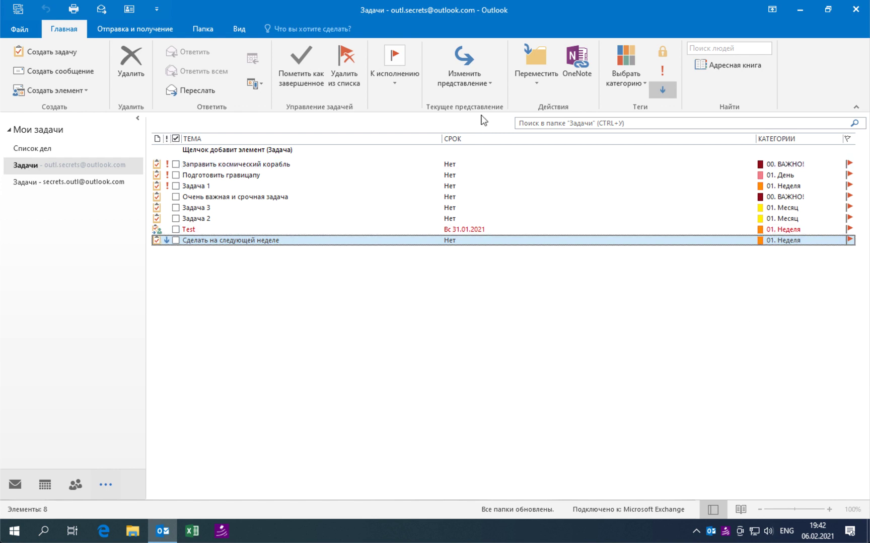
Create a new table view named "Категории" for all task folders.
click(480, 82)
click(472, 85)
click(472, 84)
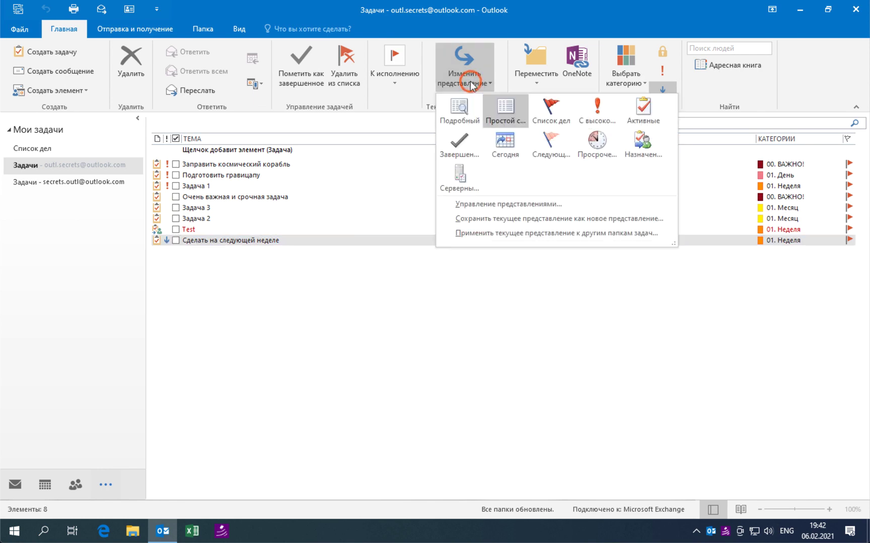
click(528, 203)
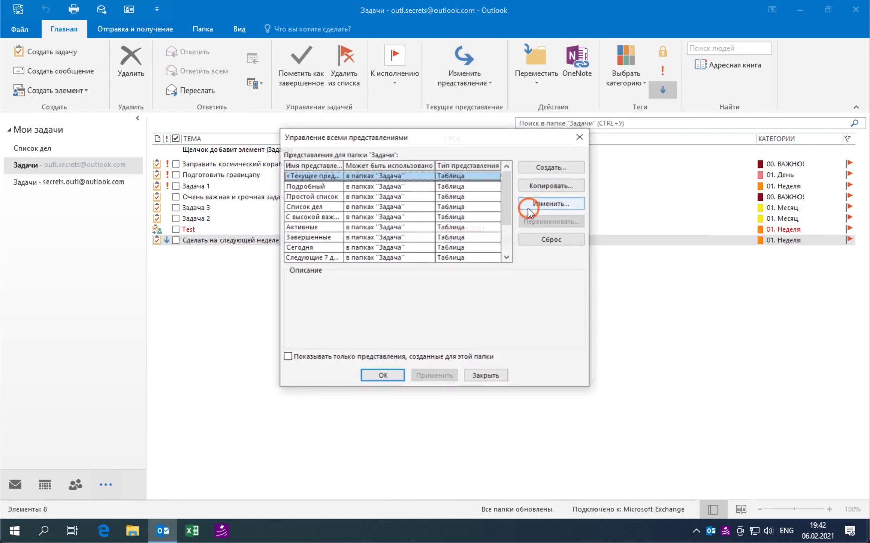
click(547, 170)
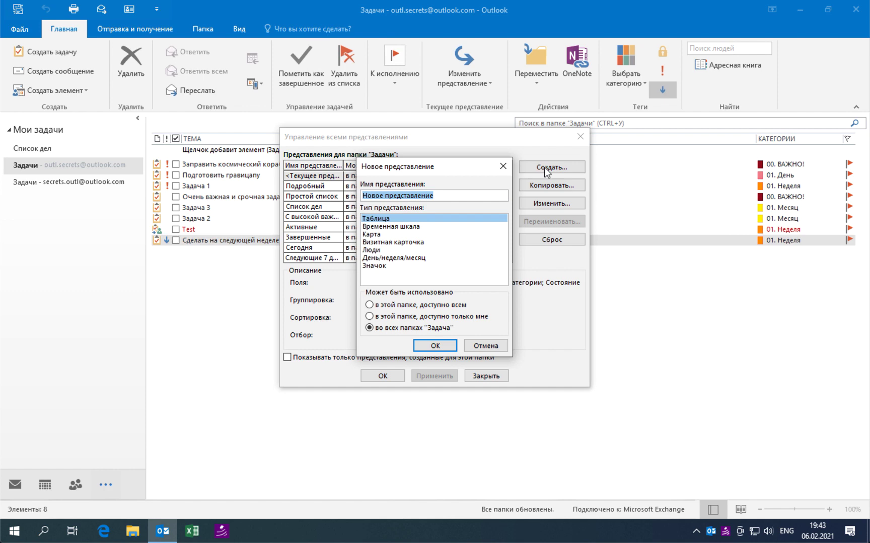
key(Escape)
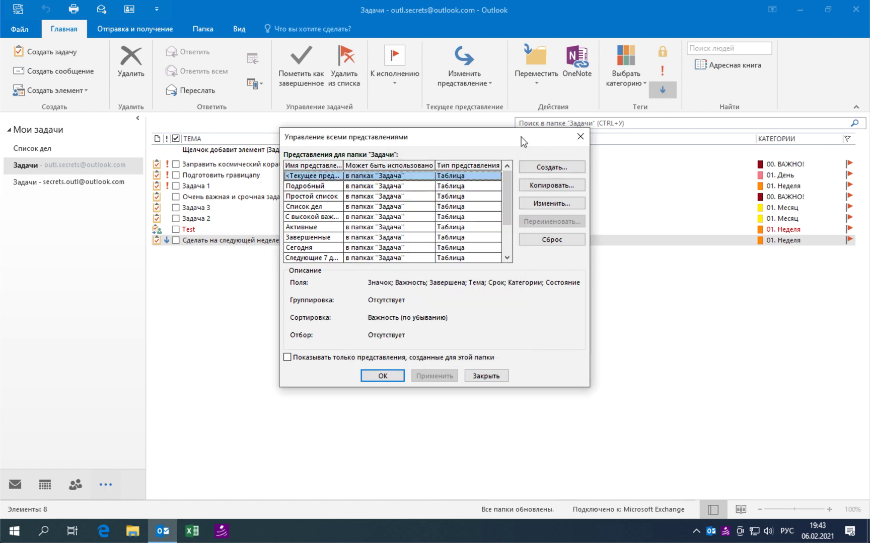
click(549, 168)
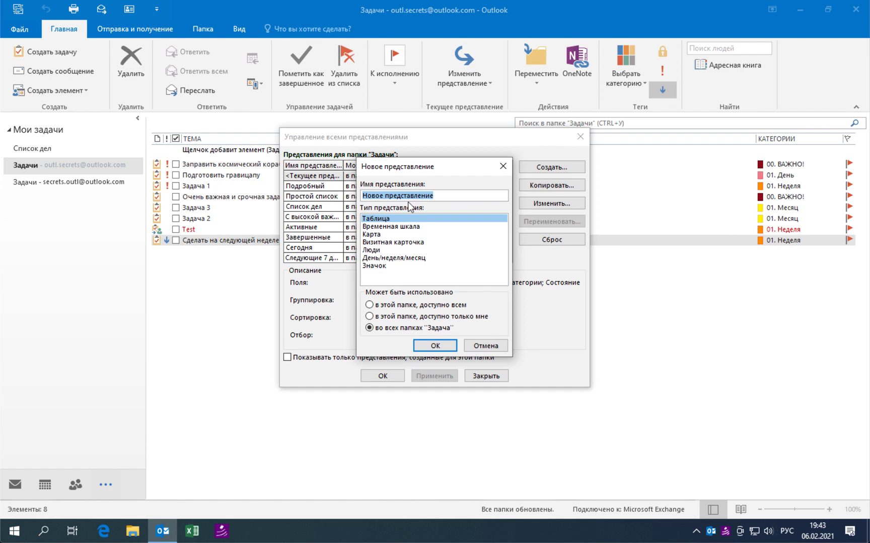
text(Категории)
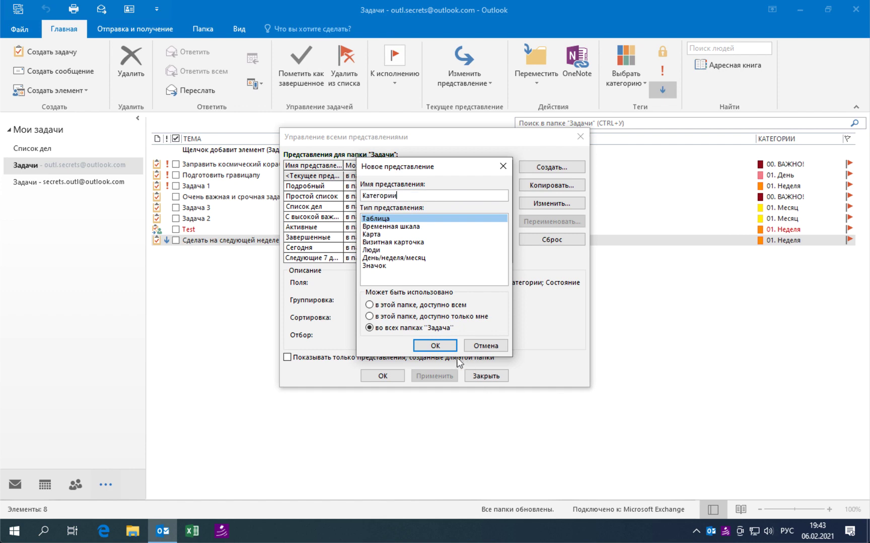
click(434, 347)
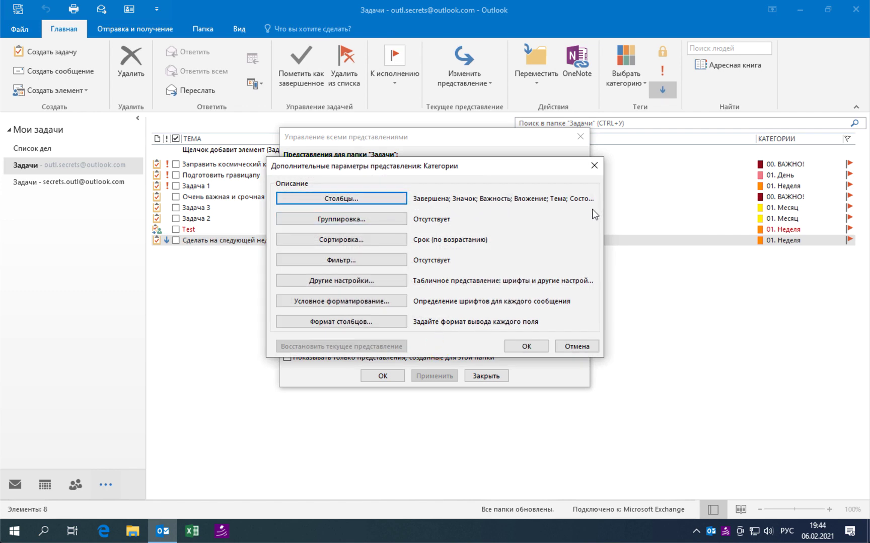
Group the new "Категории" view by the "Категории" field in ascending order.
click(385, 219)
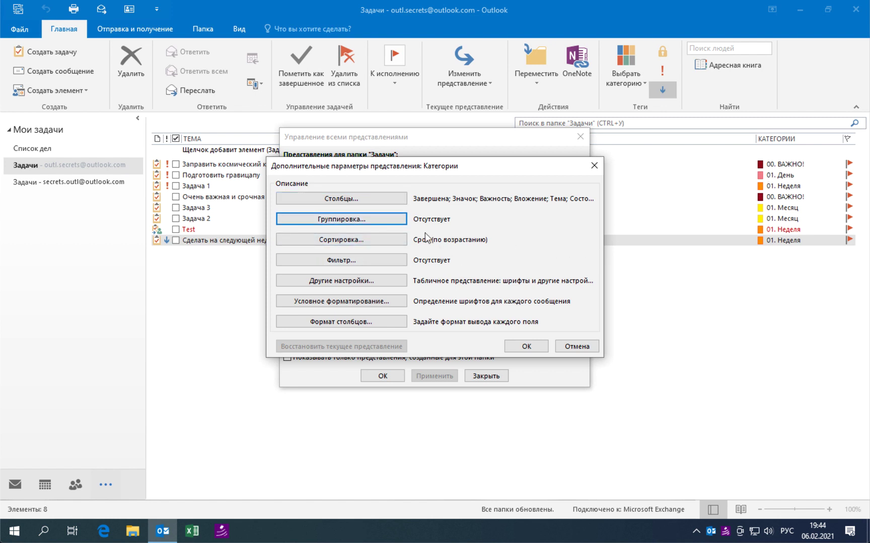
click(390, 219)
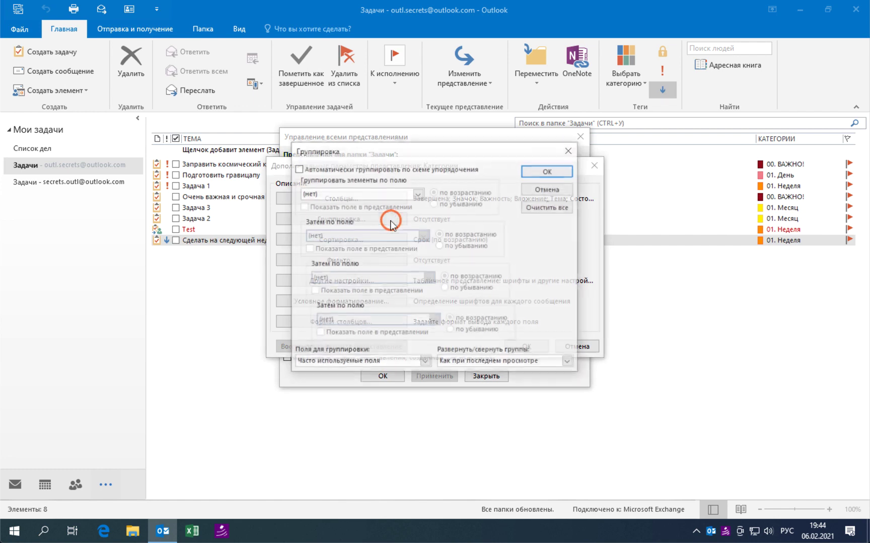
click(418, 194)
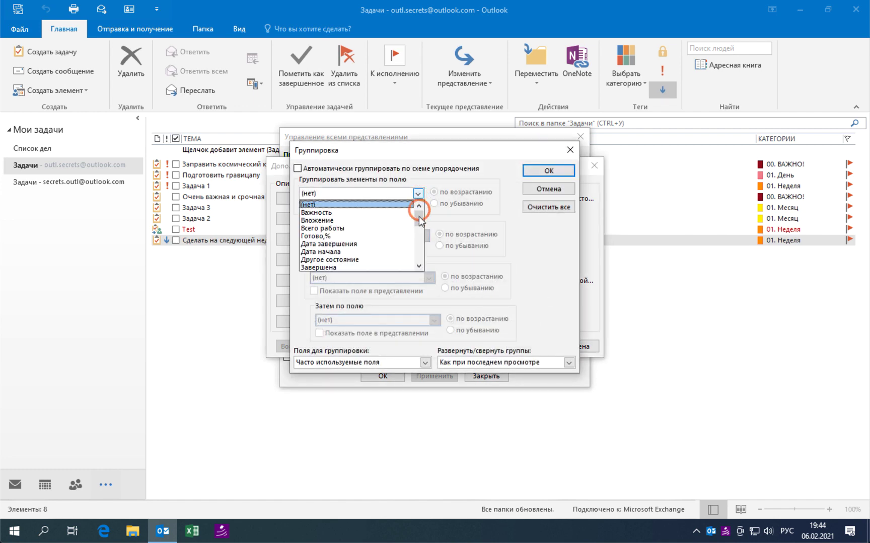
click(419, 268)
click(419, 267)
click(419, 267)
click(419, 267)
click(398, 266)
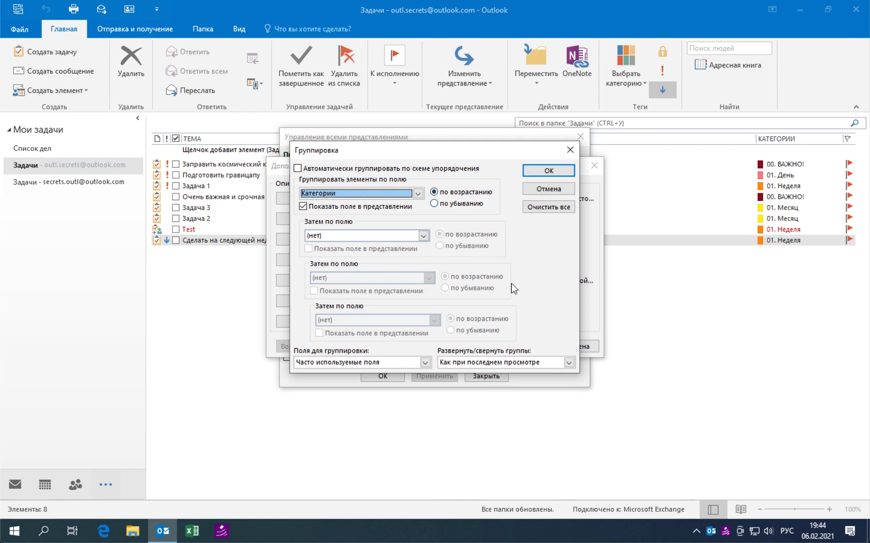
Add a second grouping level by "Важность" in descending order and save the "Категории" view settings.
click(423, 236)
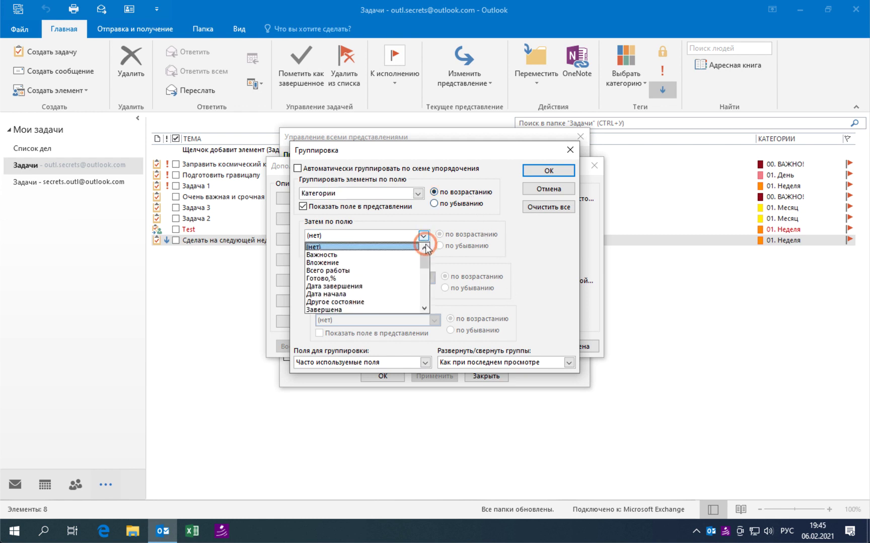
click(396, 255)
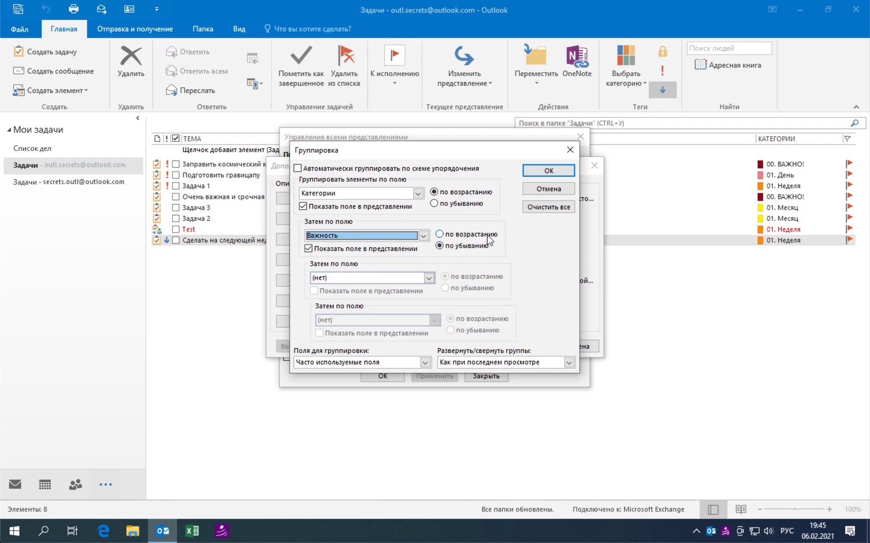
click(543, 171)
click(527, 347)
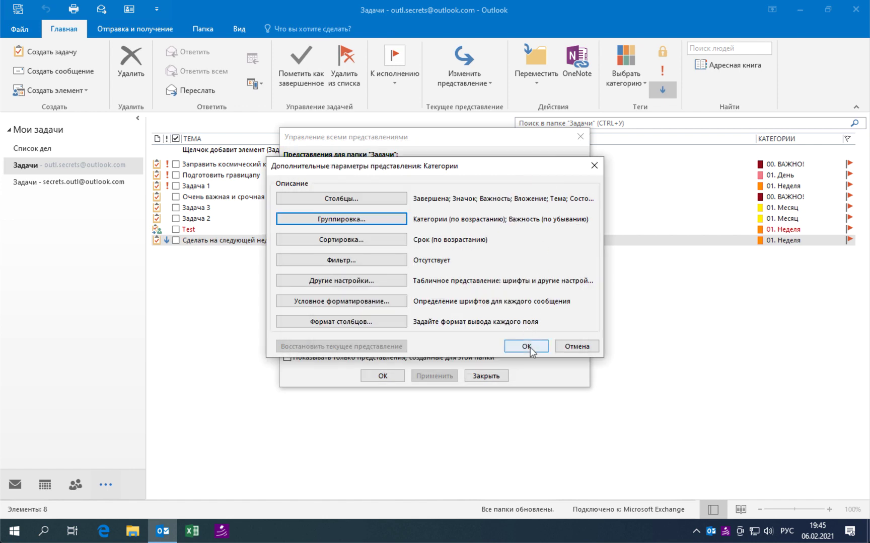
click(388, 376)
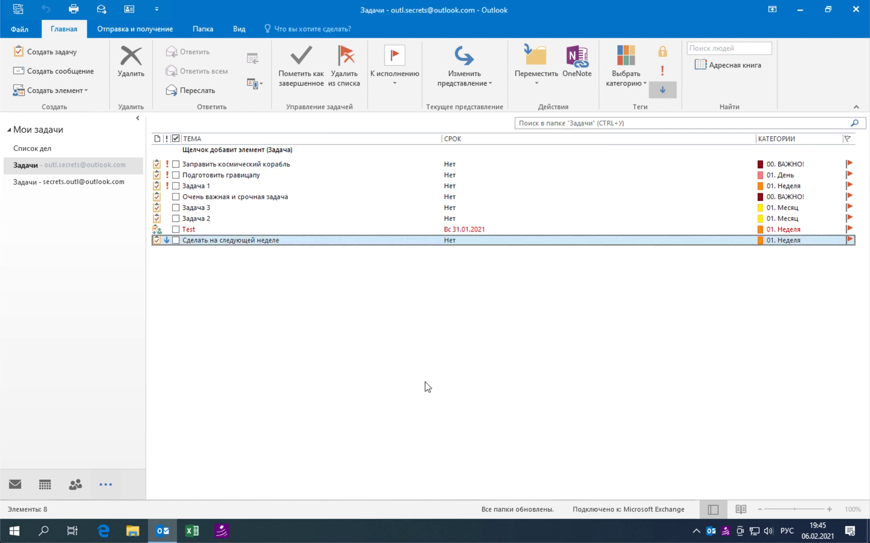
Switch the task list to the "Категории" view and collapse all of its category groups.
click(488, 82)
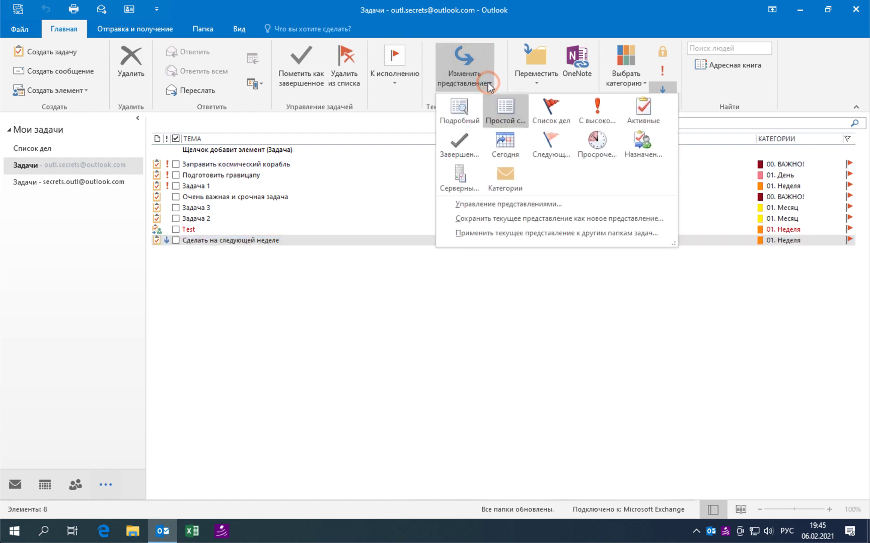
click(520, 177)
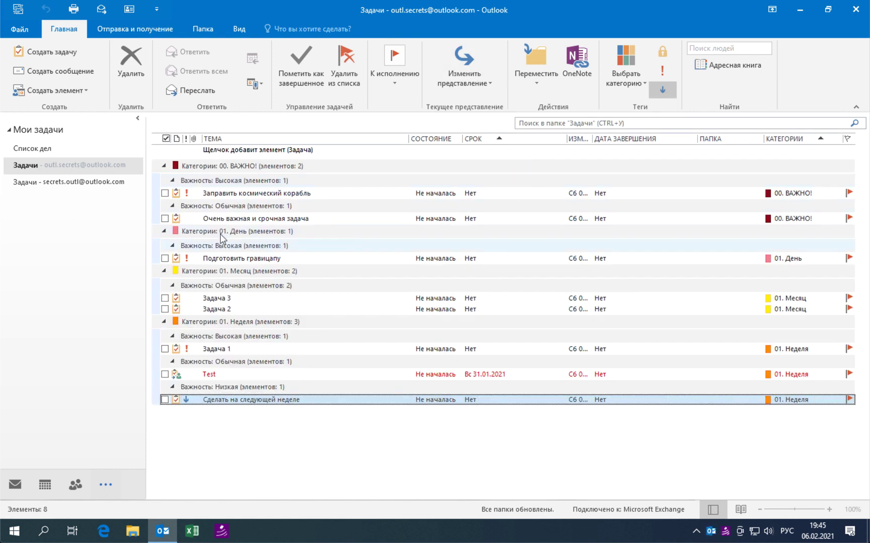
drag(176, 182, 163, 182)
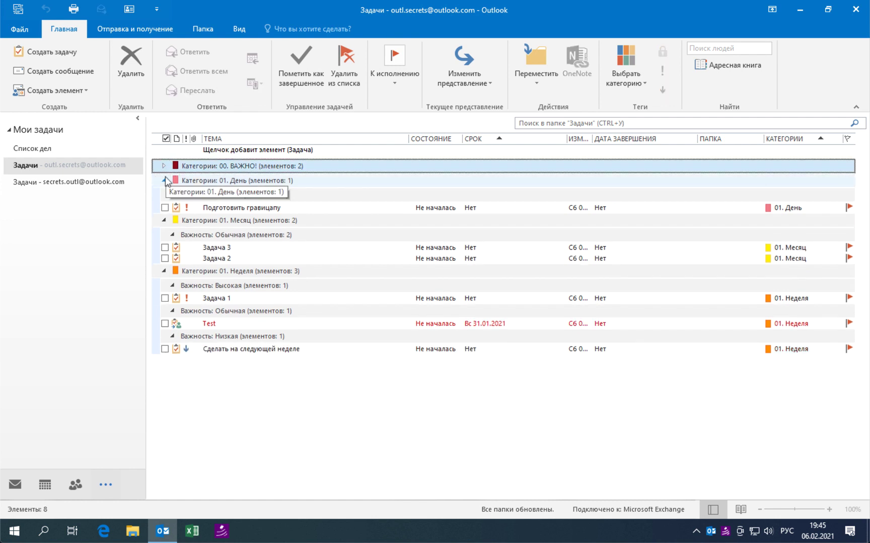
click(163, 181)
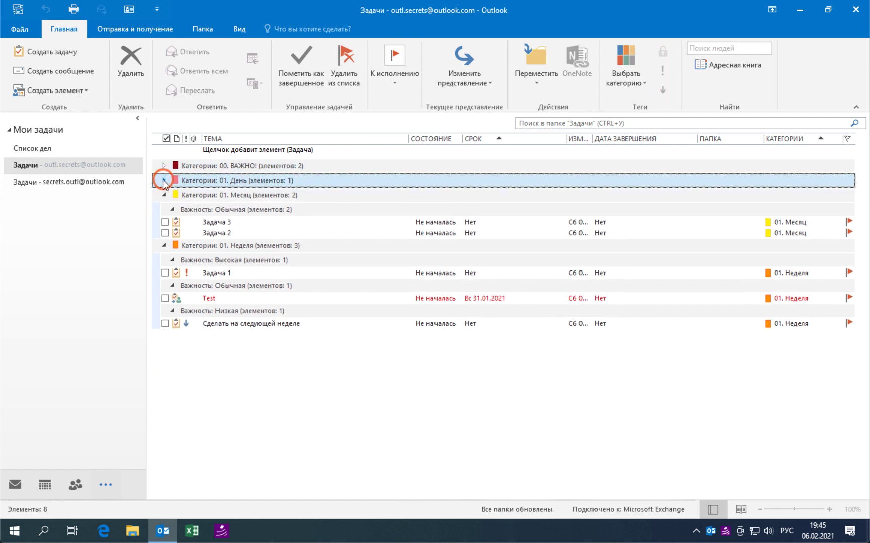
click(163, 195)
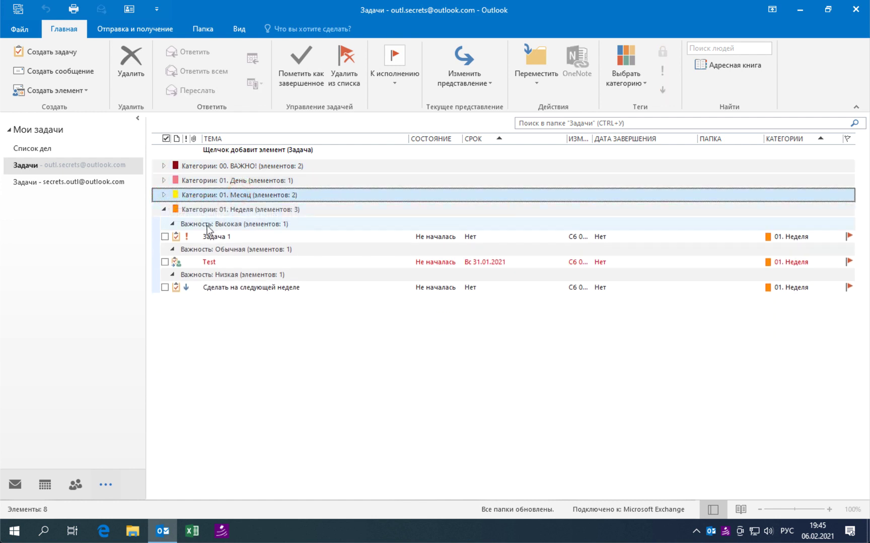
click(163, 209)
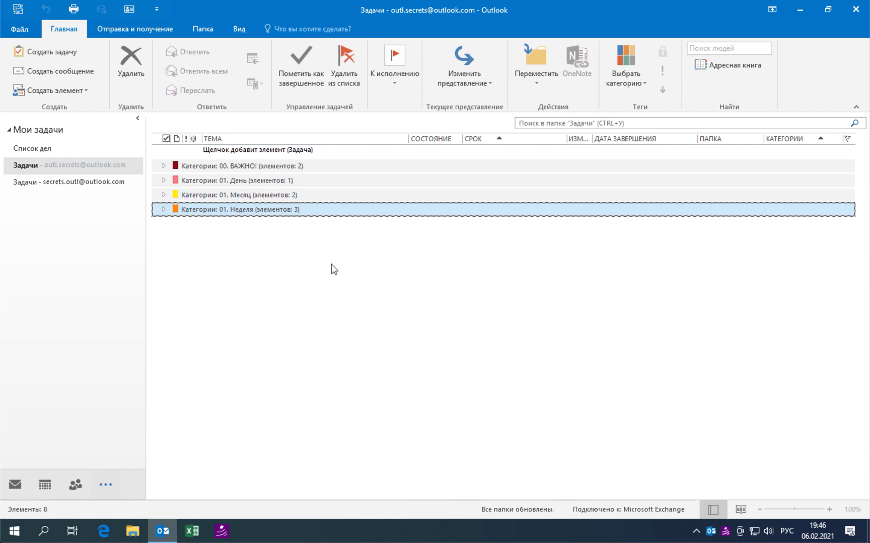
Rename the colour category "01. Месяц" to "02. Месяц" and collapse all category groups in the task list.
click(622, 73)
click(657, 227)
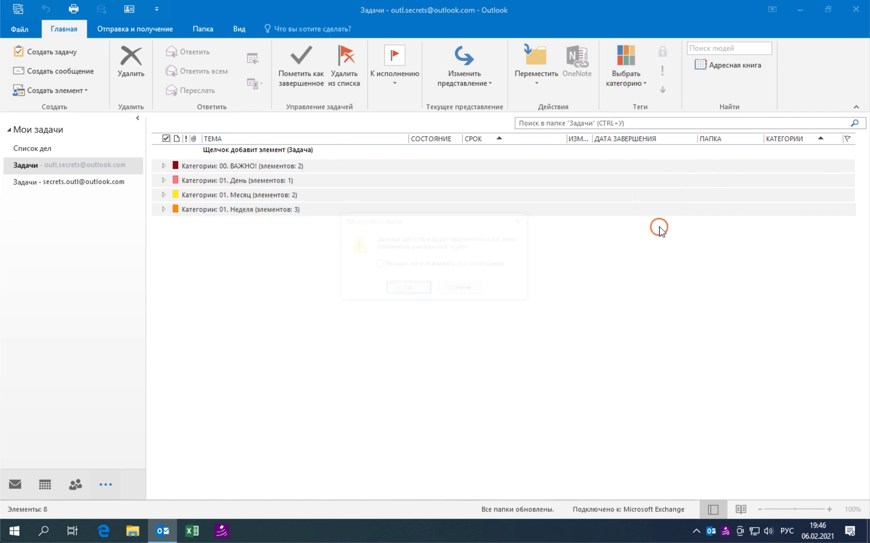
click(410, 291)
click(329, 249)
click(556, 224)
click(322, 250)
key(BackSpace)
text(2)
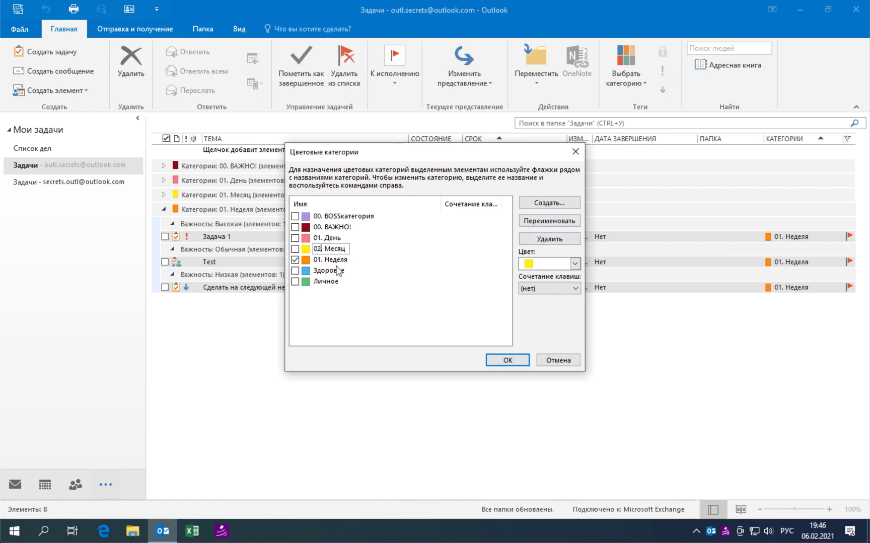
click(495, 360)
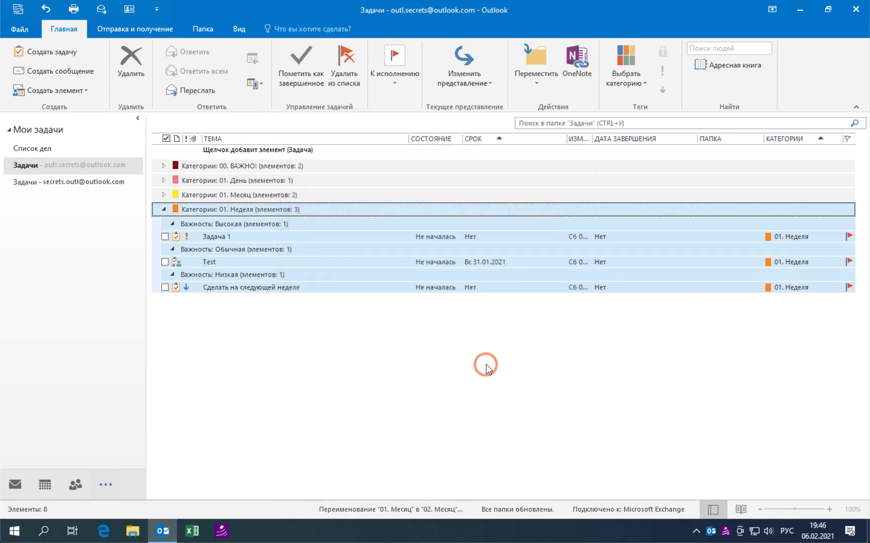
click(163, 195)
click(163, 210)
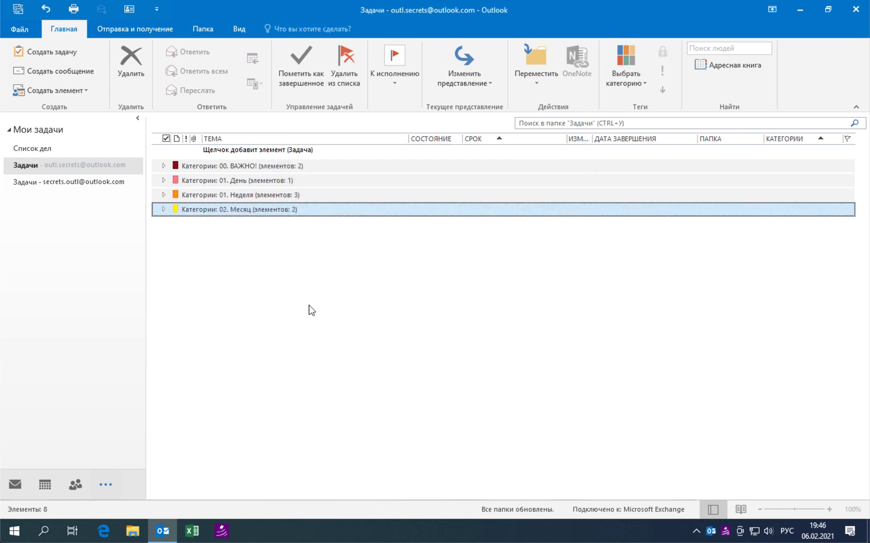
Expand the groups "00. ВАЖНО!", "01. День" and "01. Неделя" together with their importance subgroups.
click(163, 166)
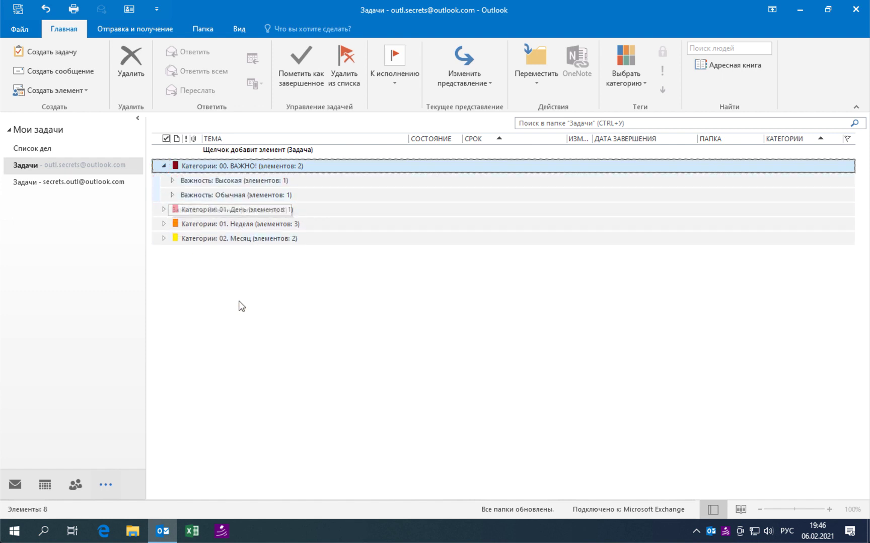
click(173, 180)
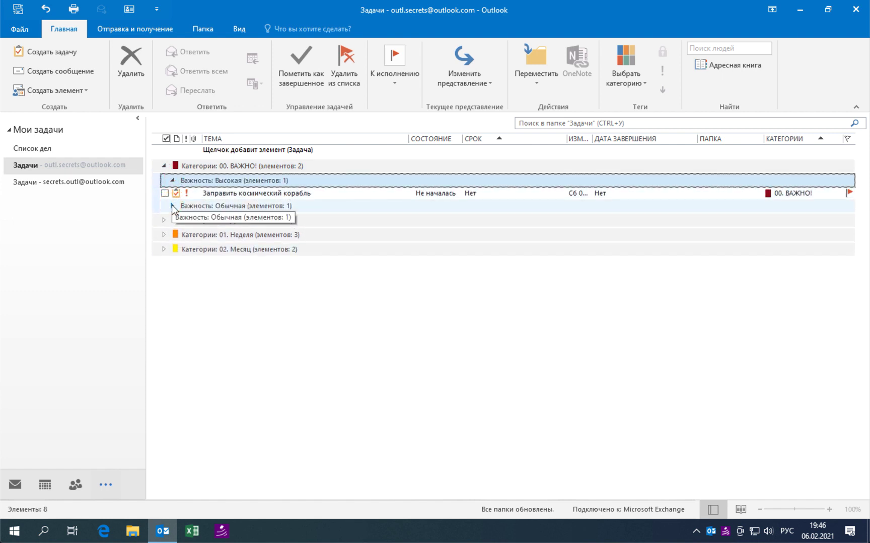
click(172, 206)
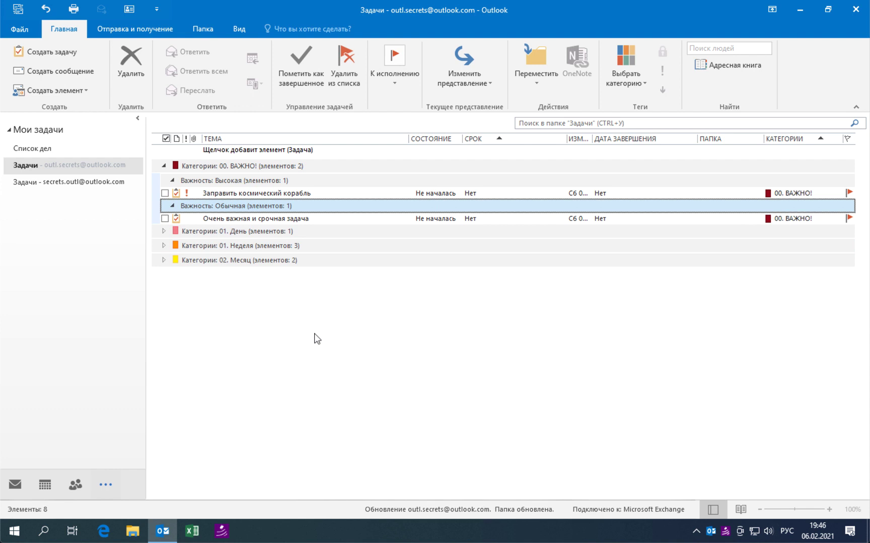
click(164, 230)
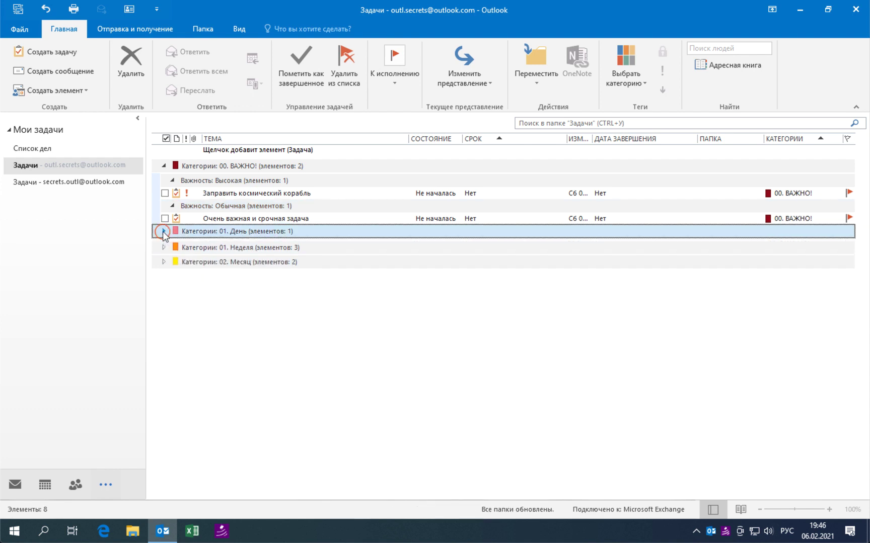
click(170, 246)
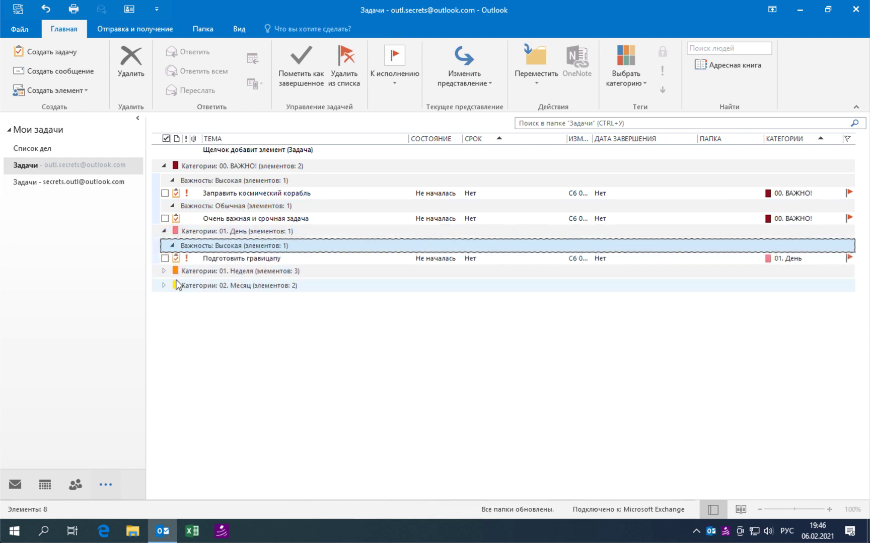
click(163, 270)
click(172, 285)
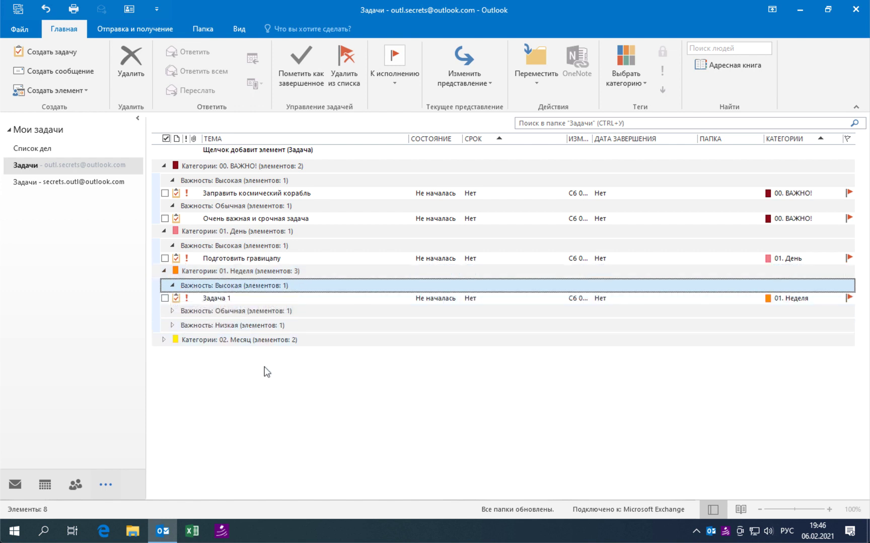
click(172, 311)
click(172, 336)
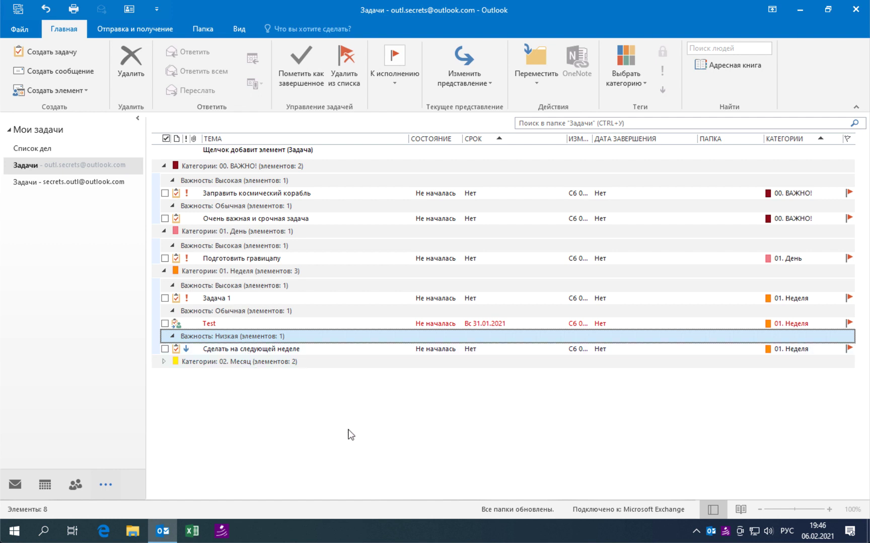
Remove the second-level "Важность" grouping from the "Категории" view, keeping only the grouping by category.
click(472, 79)
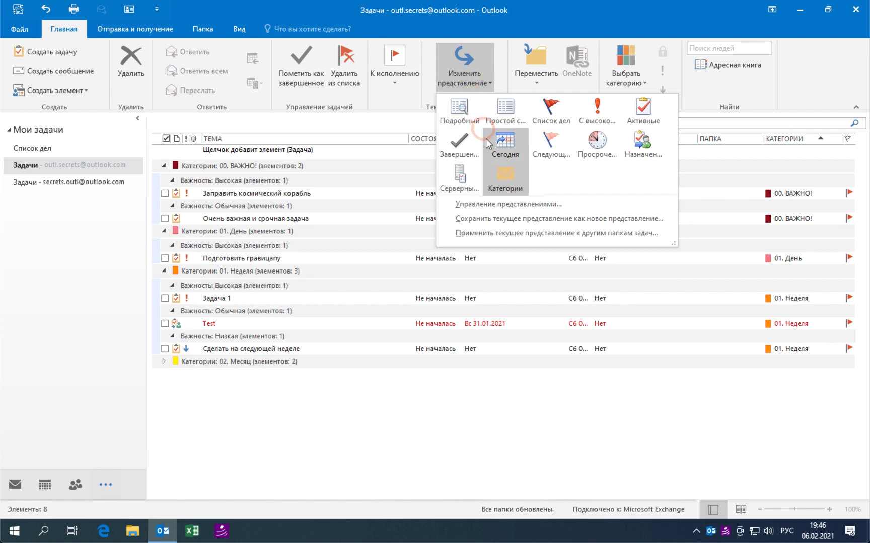
click(539, 205)
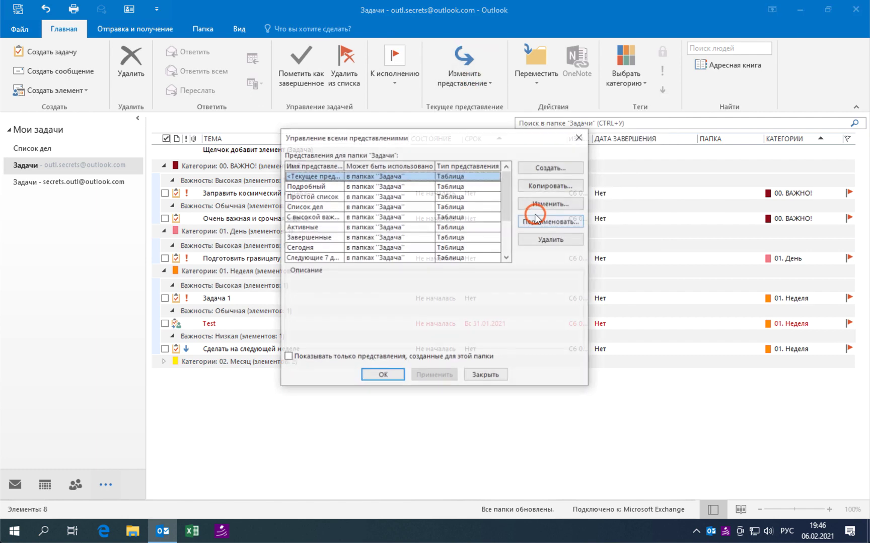
click(507, 258)
click(382, 247)
click(552, 203)
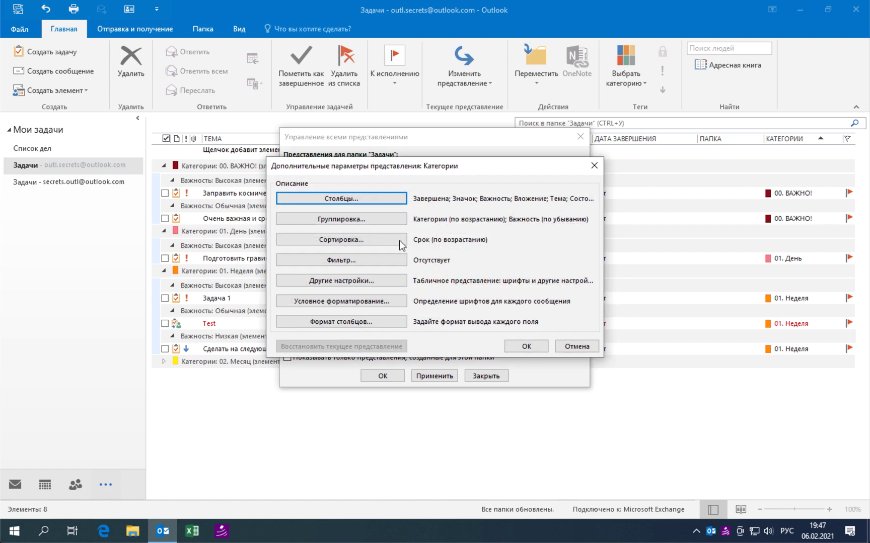
click(387, 226)
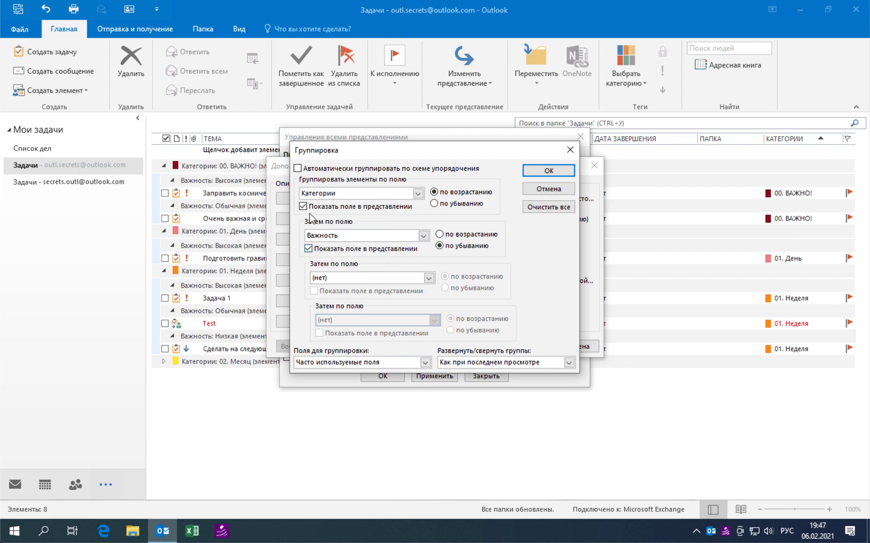
click(424, 235)
click(393, 246)
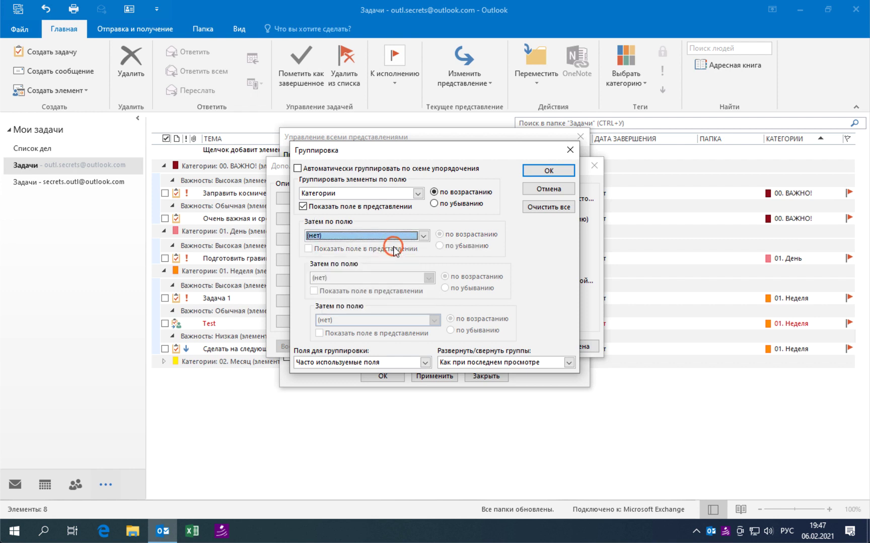
click(537, 171)
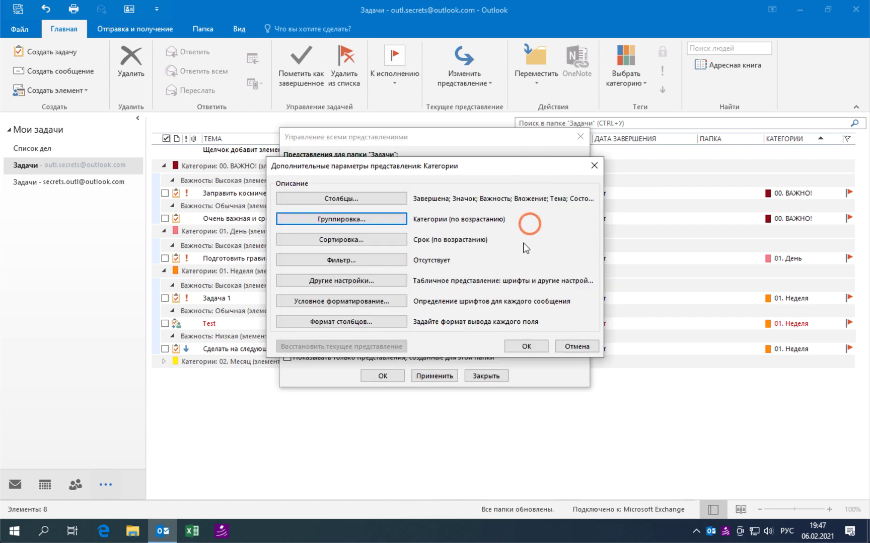
Set the "Категории" view to sort tasks by "Важность" in descending order.
click(375, 240)
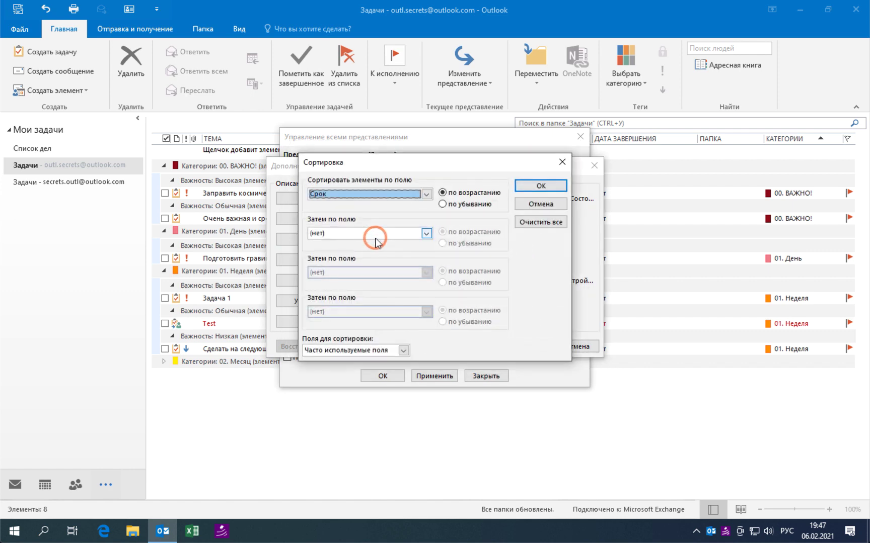
click(425, 193)
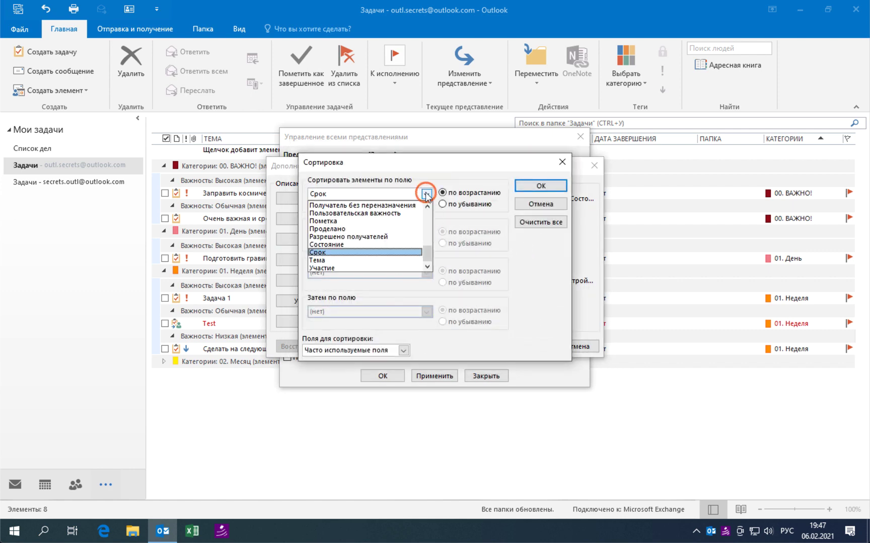
drag(427, 256, 427, 226)
click(438, 221)
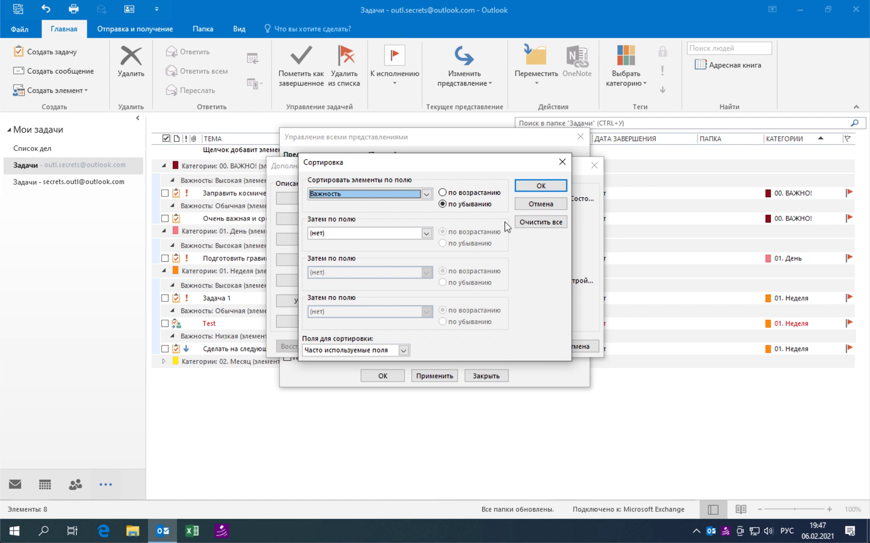
click(541, 186)
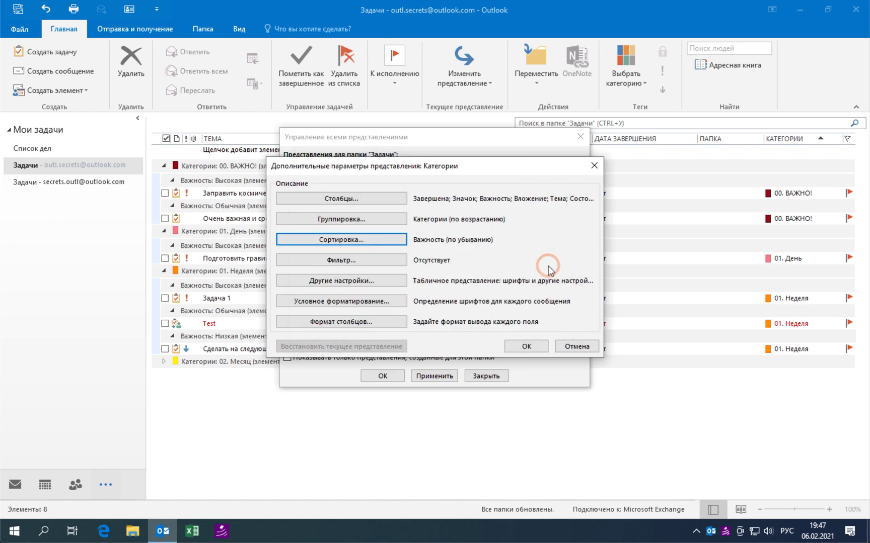
Confirm the sort settings of the "Категории" view and apply it to the task list.
click(523, 347)
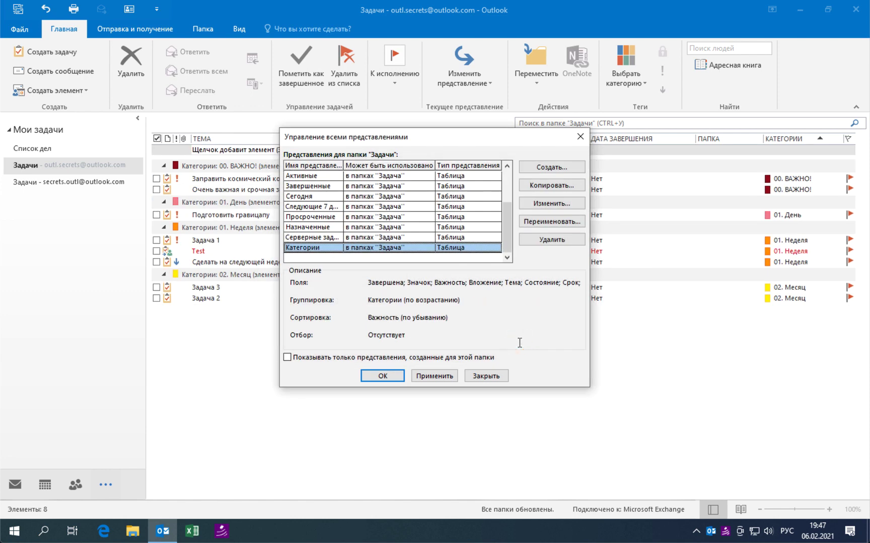
click(432, 377)
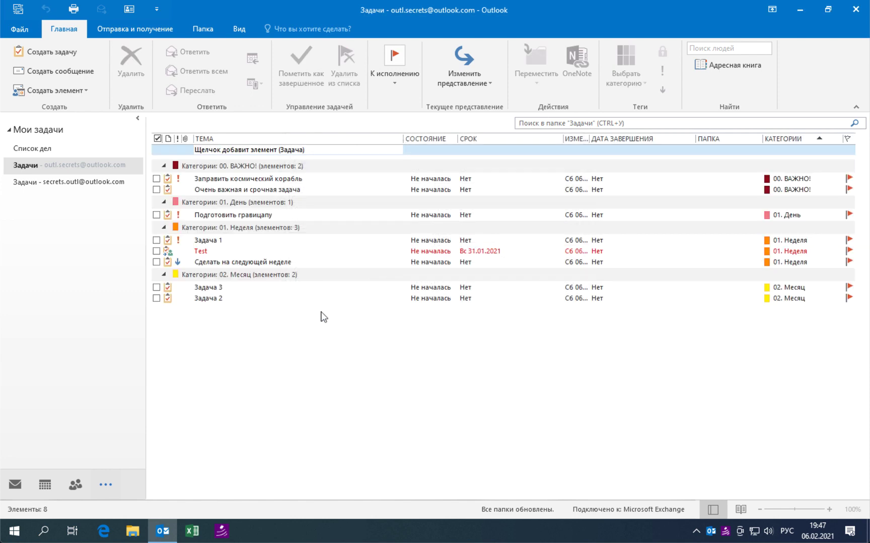
click(241, 252)
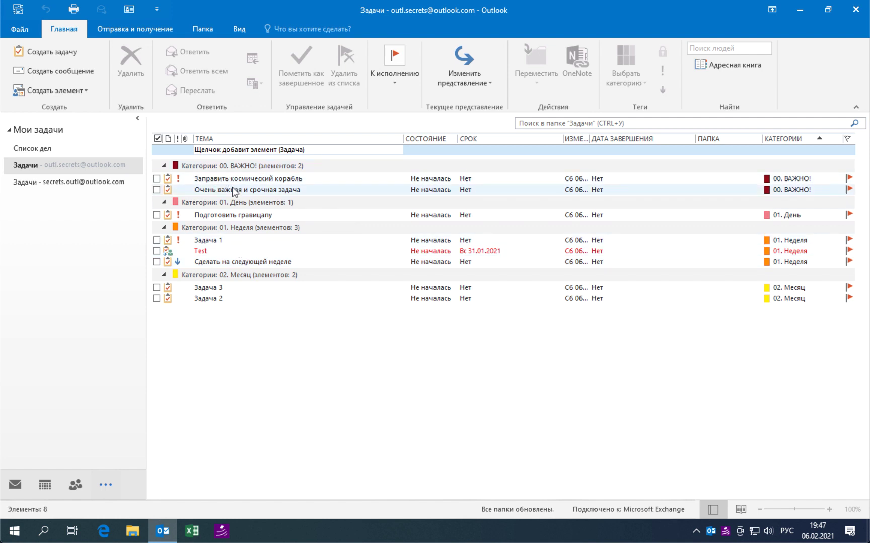
click(210, 180)
click(213, 179)
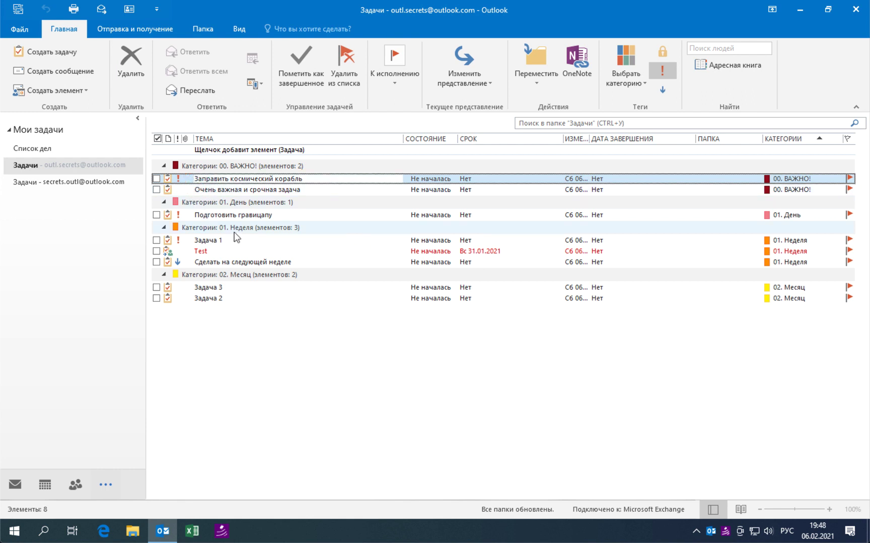
Collapse the category groups "00. ВАЖНО!", "01. День", "01. Неделя" and "02. Месяц" in the task list.
click(164, 165)
click(164, 180)
click(163, 197)
click(163, 209)
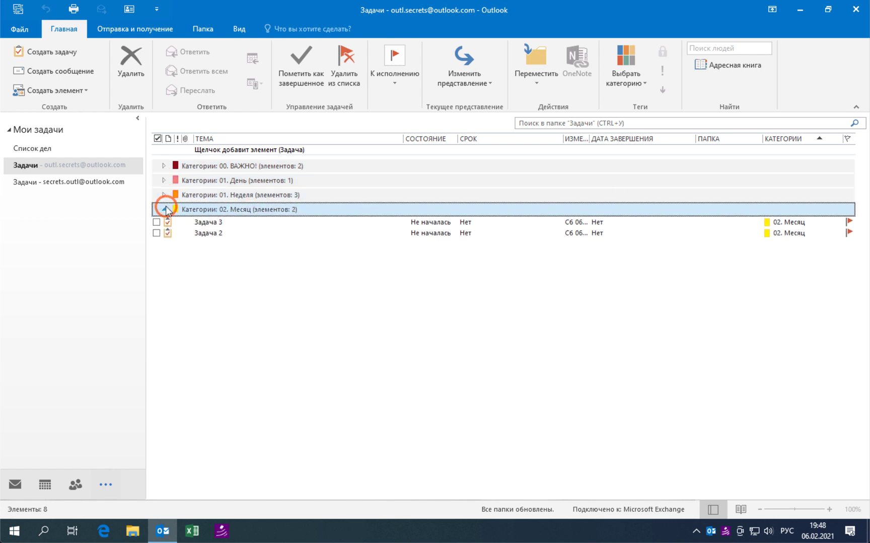
Expand all four category groups in the task list one after another, starting with "00. ВАЖНО!".
click(164, 166)
click(227, 180)
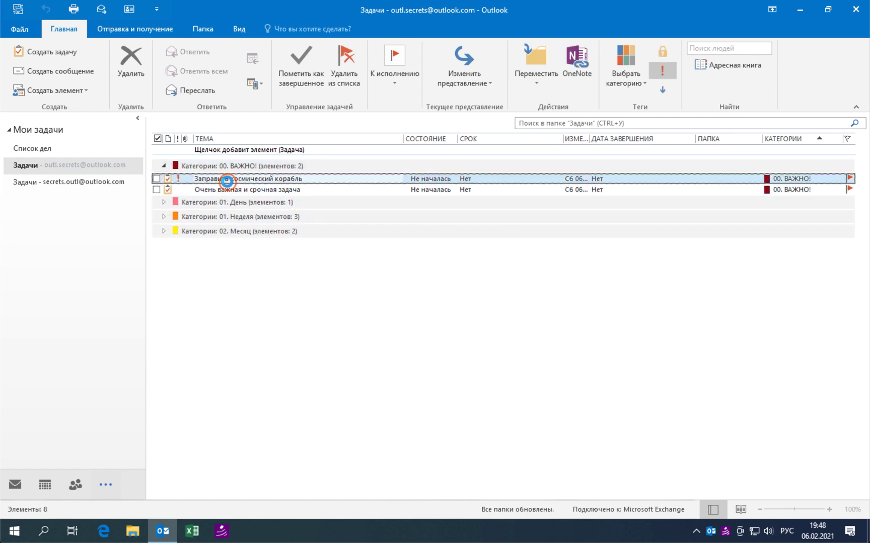
double_click(226, 180)
click(728, 61)
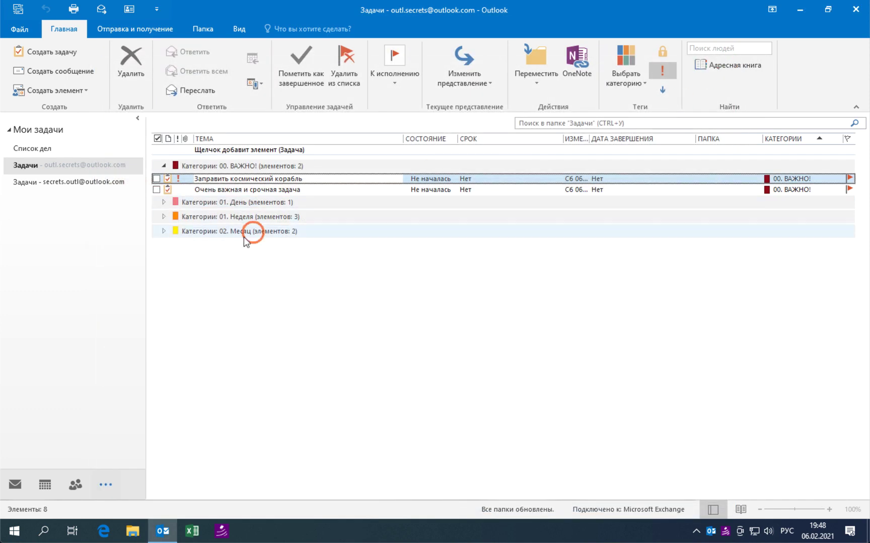
click(164, 201)
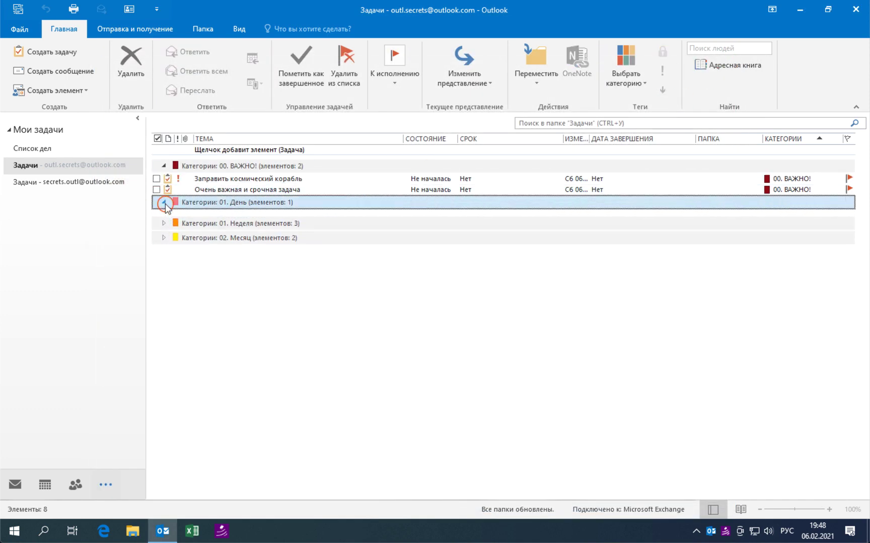
click(164, 227)
click(164, 275)
click(217, 336)
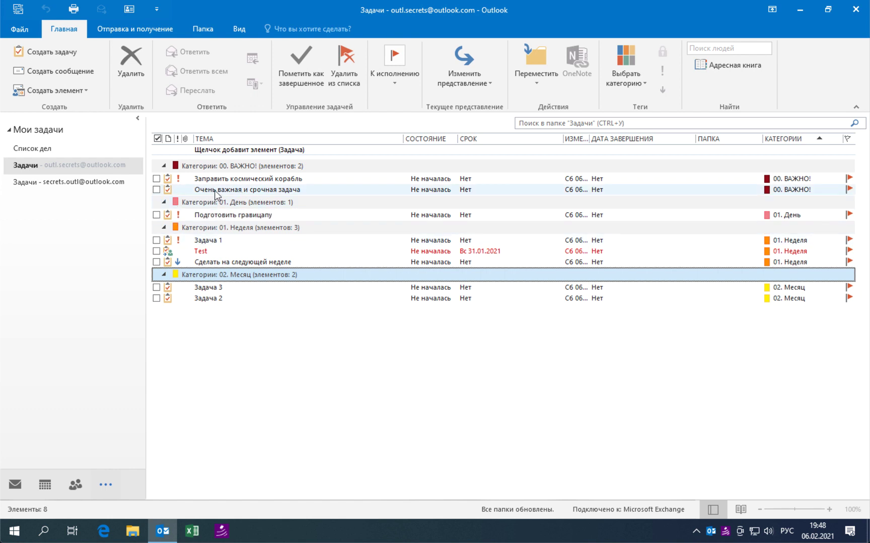
Mark the tasks "Очень важная и срочная задача" and "Сделать на следующей неделе" as completed.
click(156, 190)
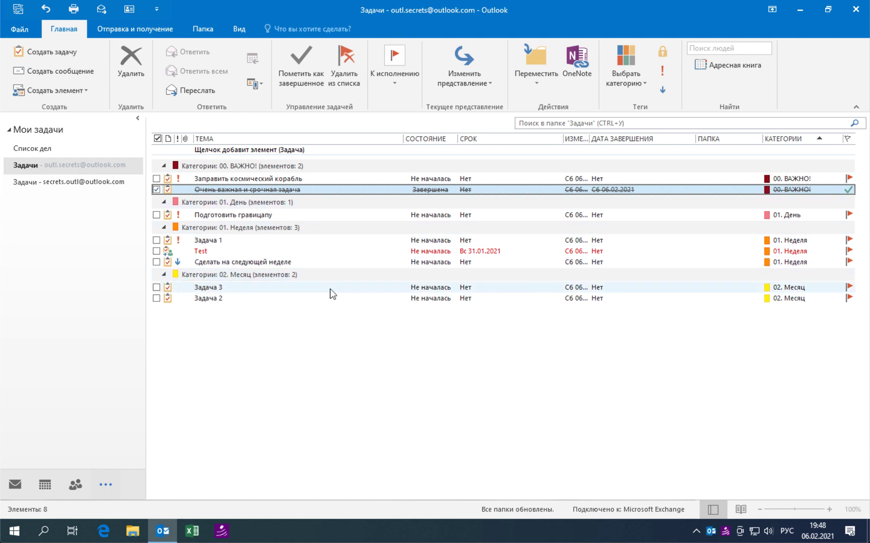
click(157, 262)
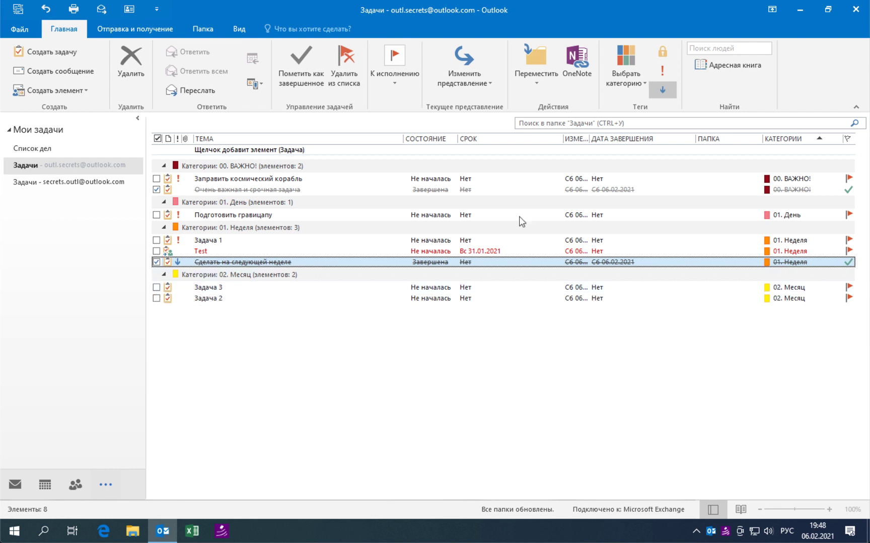
click(474, 85)
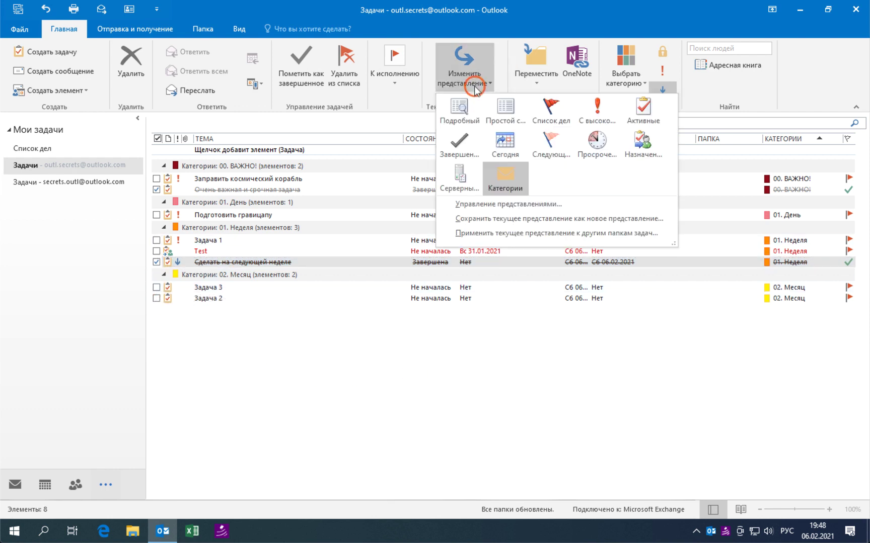
click(470, 81)
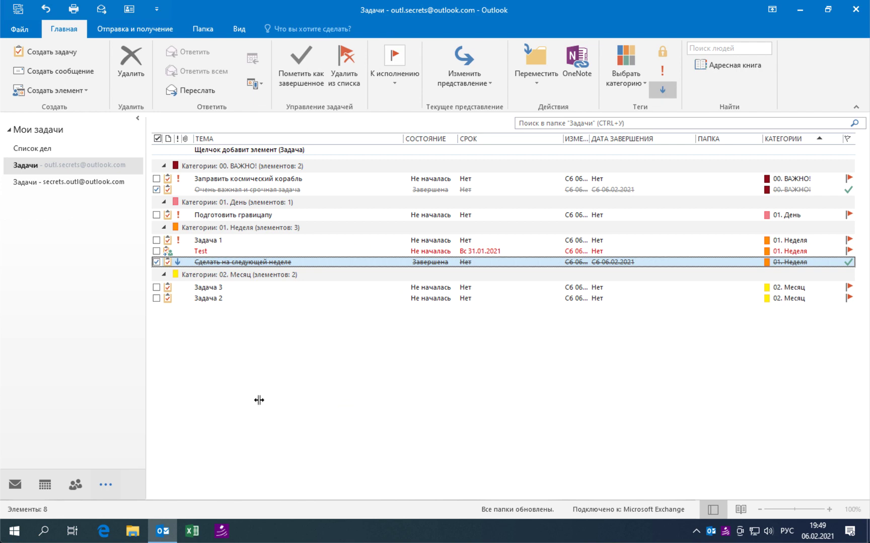
Go to the mail inbox and assign the category "00. ВАЖНО!" to the message "Проблема у клиента. Срочно!".
click(15, 484)
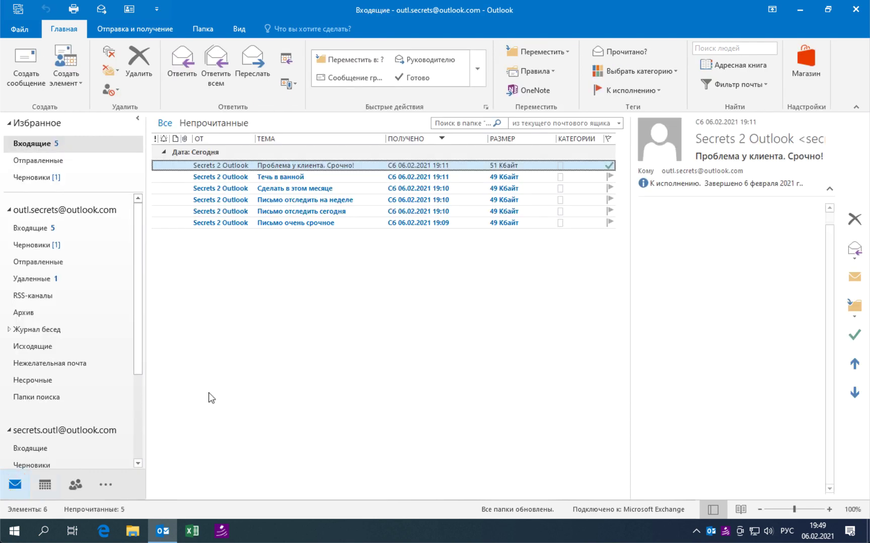
click(351, 309)
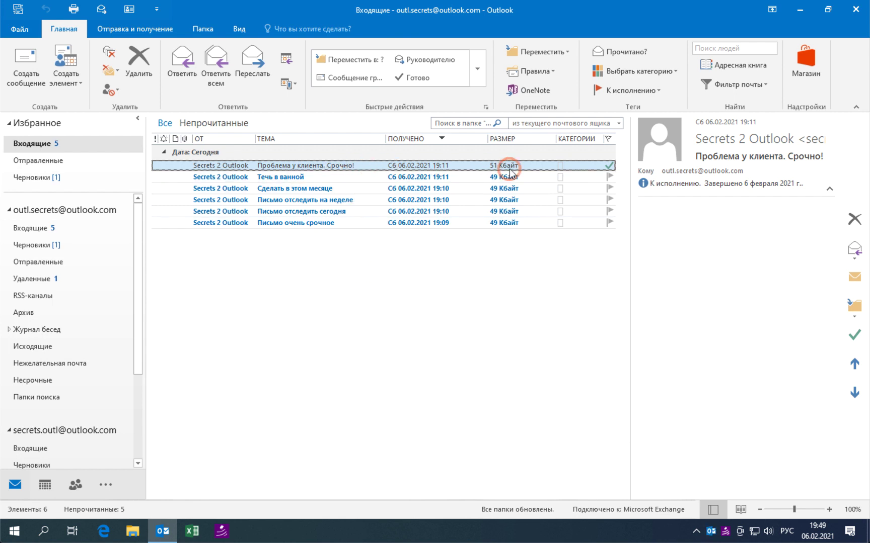
right_click(562, 168)
click(586, 202)
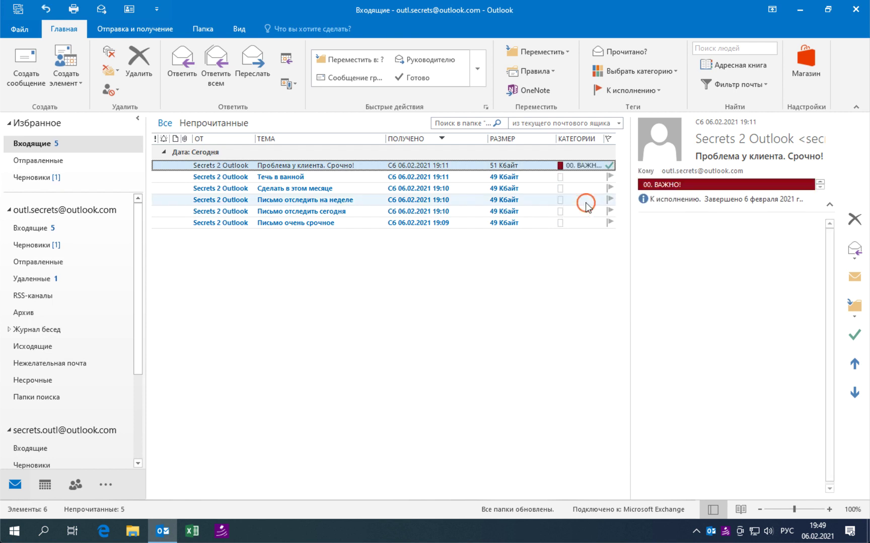
Assign "01. День" and "00. ВАЖНО!" to the message "Течь в ванной", and "02. Месяц" to "Сделать в этом месяце".
right_click(561, 178)
click(572, 230)
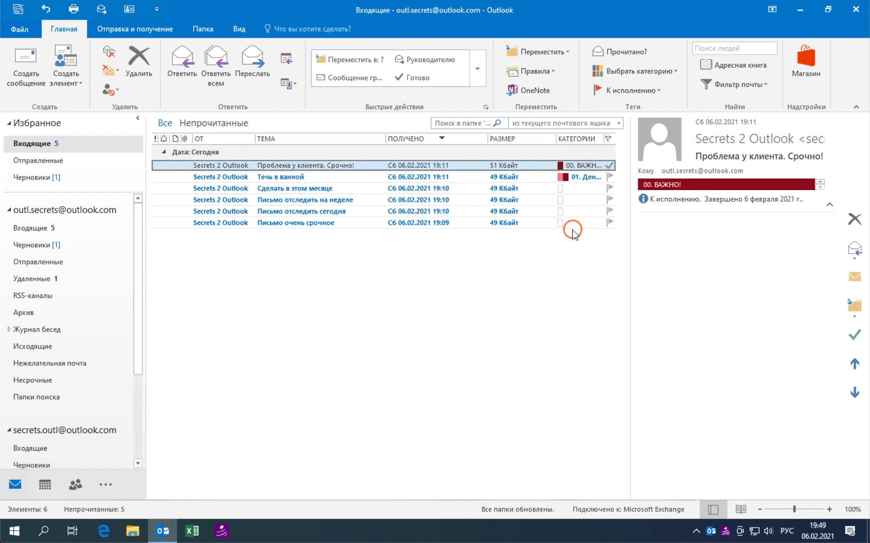
right_click(561, 190)
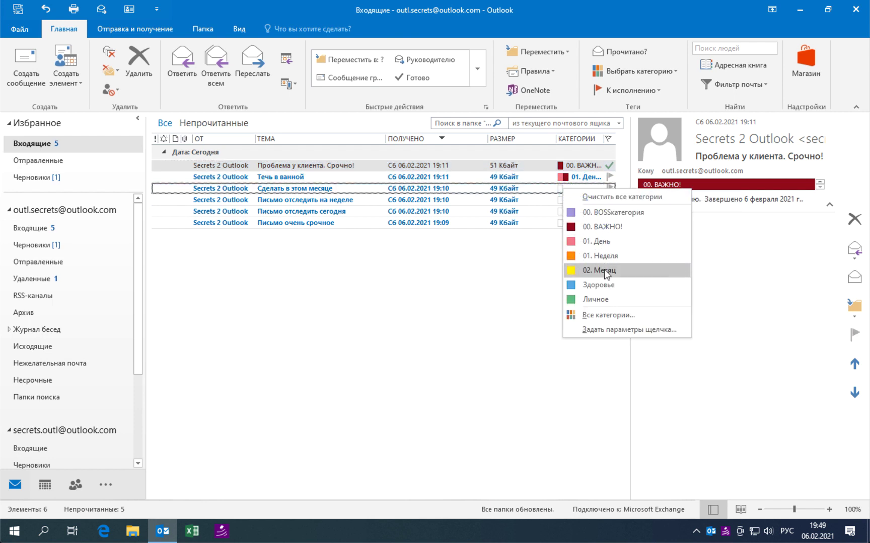
click(598, 261)
Assign the category "01. Неделя" to "Письмо отследить на неделе" and "01. День" to "Письмо отследить сегодня".
right_click(561, 200)
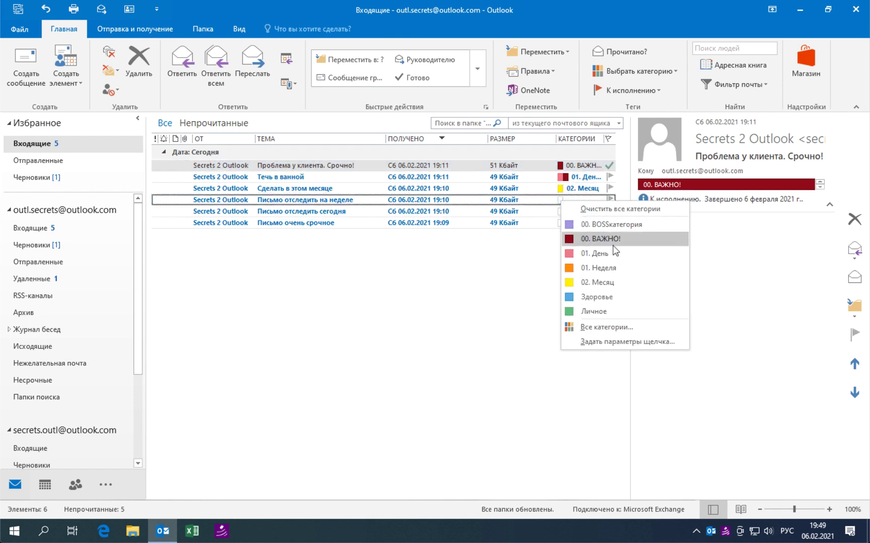
click(622, 274)
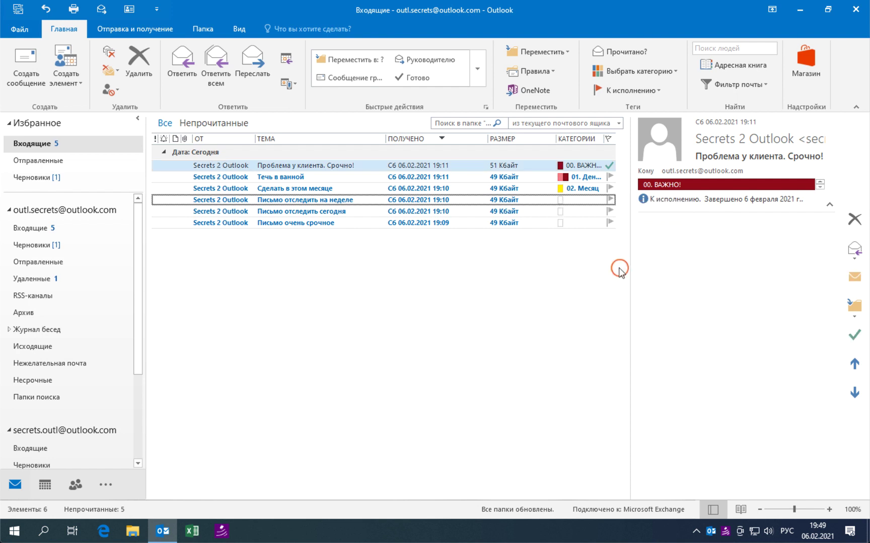
right_click(561, 212)
click(579, 247)
Assign the category "00. ВАЖНО!" to the message "Письмо очень срочное" and widen the "Категории" column of the message list.
right_click(561, 223)
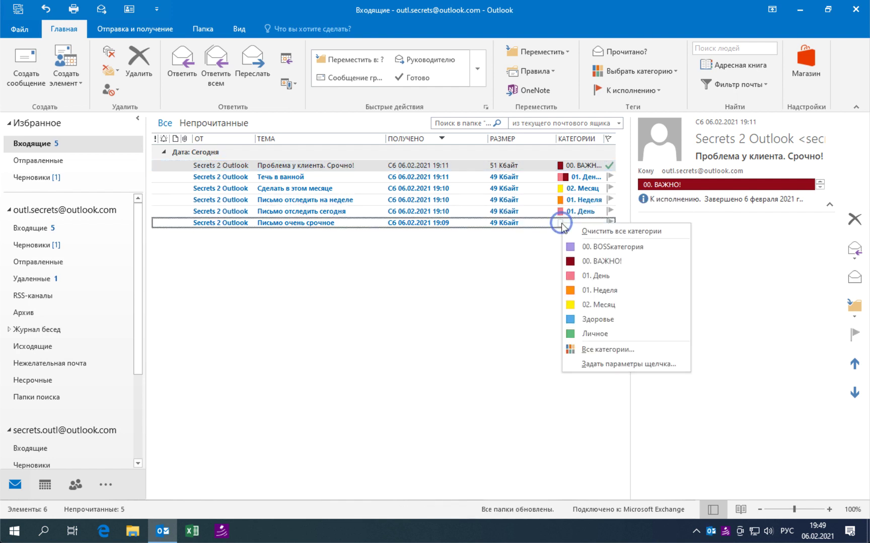
click(585, 261)
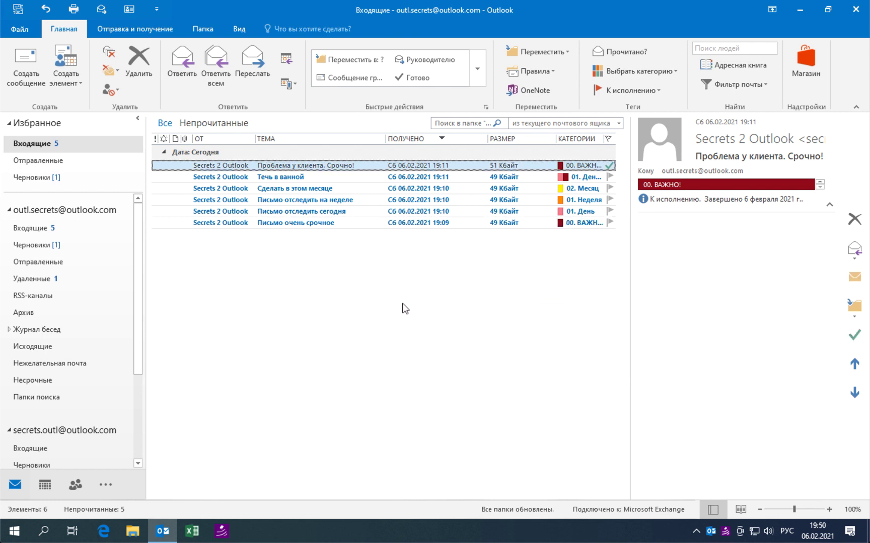
drag(556, 138, 544, 139)
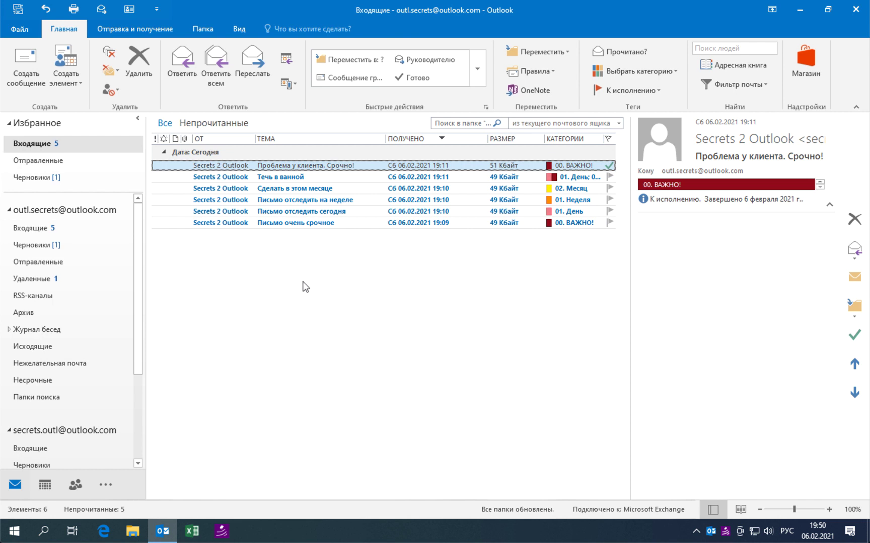
Create a new table view named "Категории в почте" for all "Почта" folders.
click(239, 28)
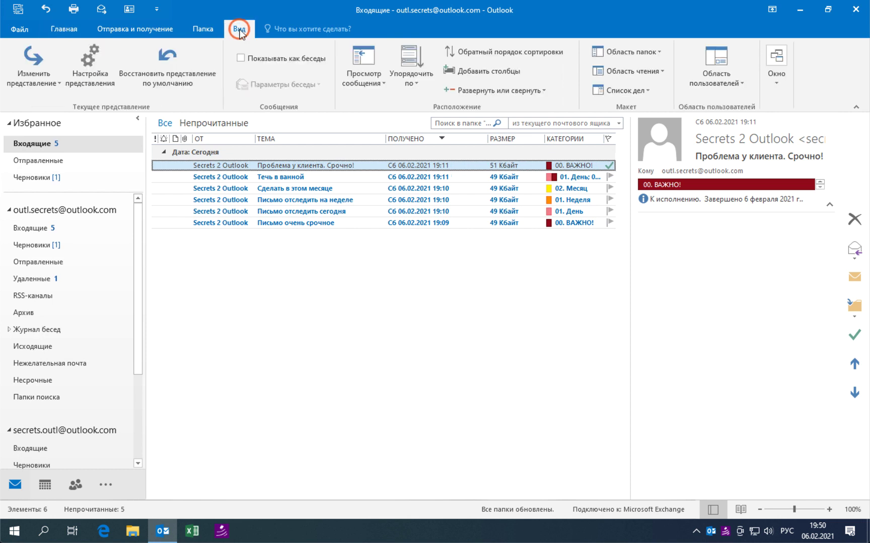
click(109, 106)
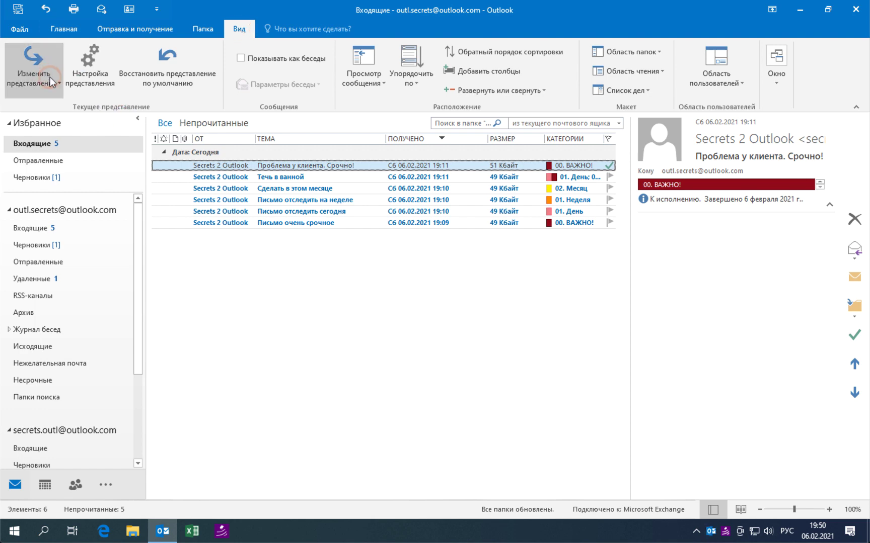
click(36, 75)
click(96, 143)
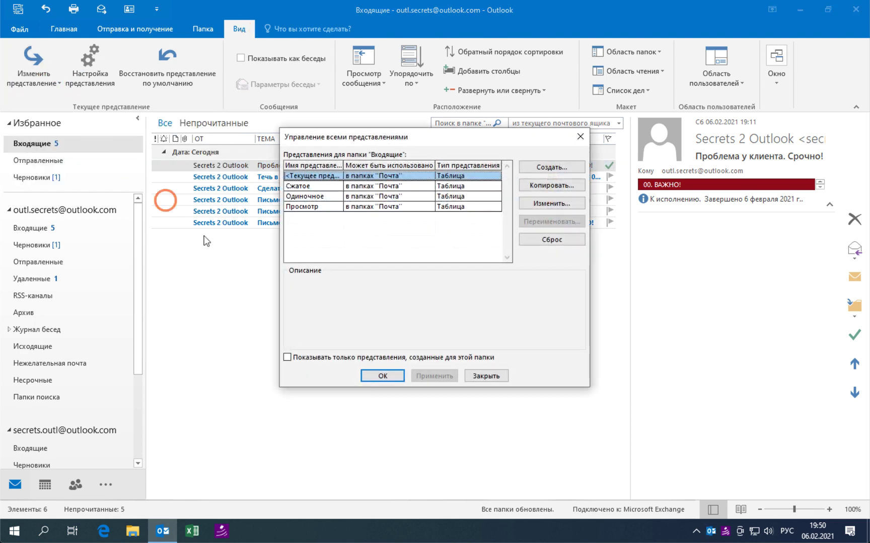
click(551, 167)
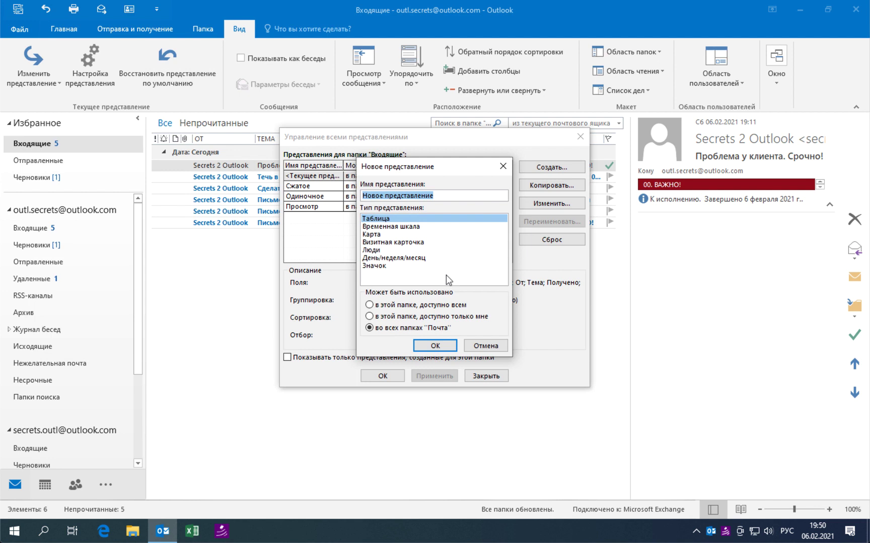
text(Категории в почте)
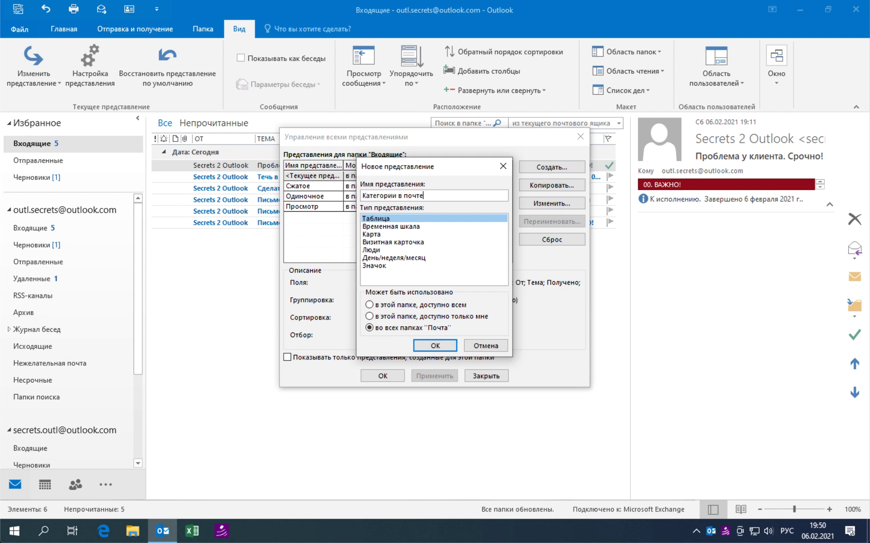
click(442, 345)
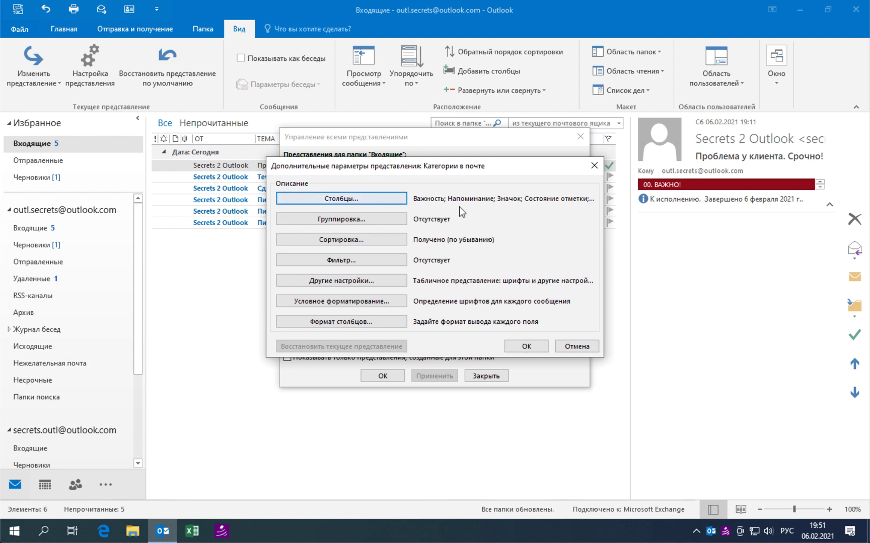
Turn off automatic grouping for the new mail view and group its messages by "Категории" in descending order.
click(374, 220)
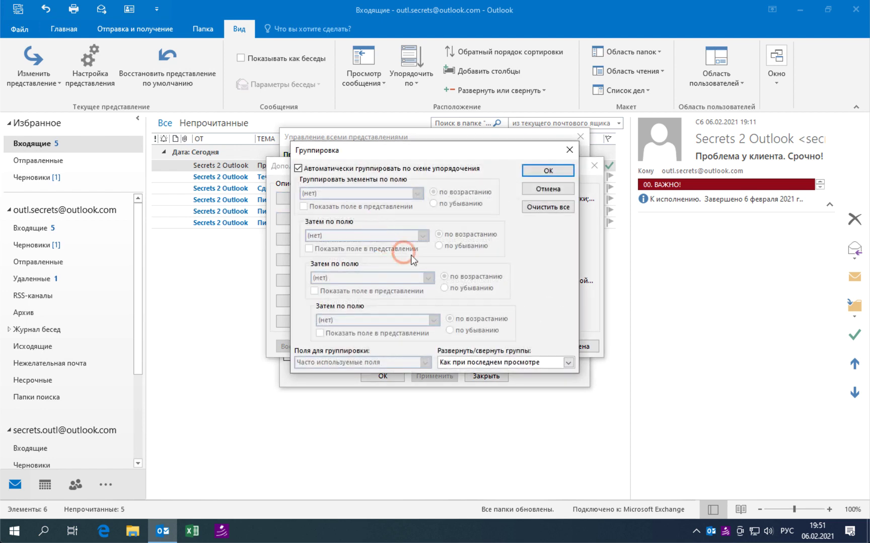
click(312, 168)
click(350, 193)
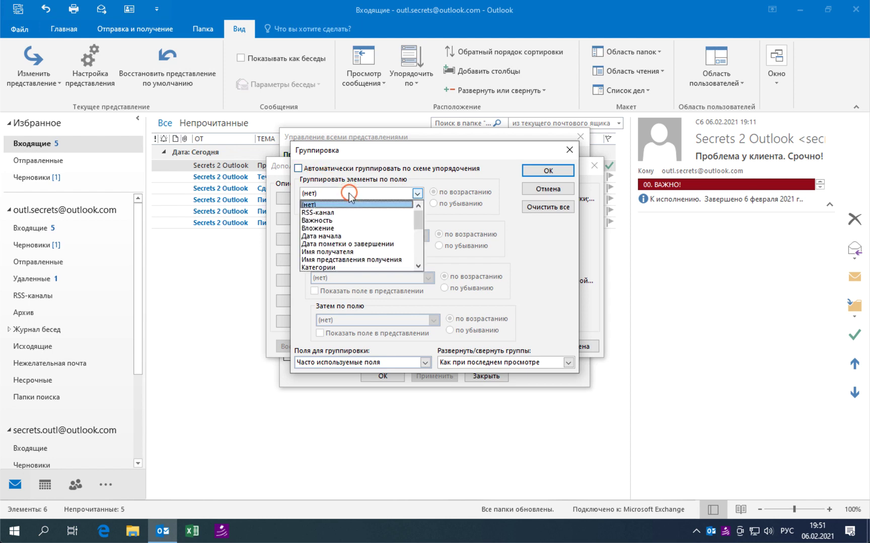
scroll(418, 220, down, 3)
click(356, 213)
click(466, 202)
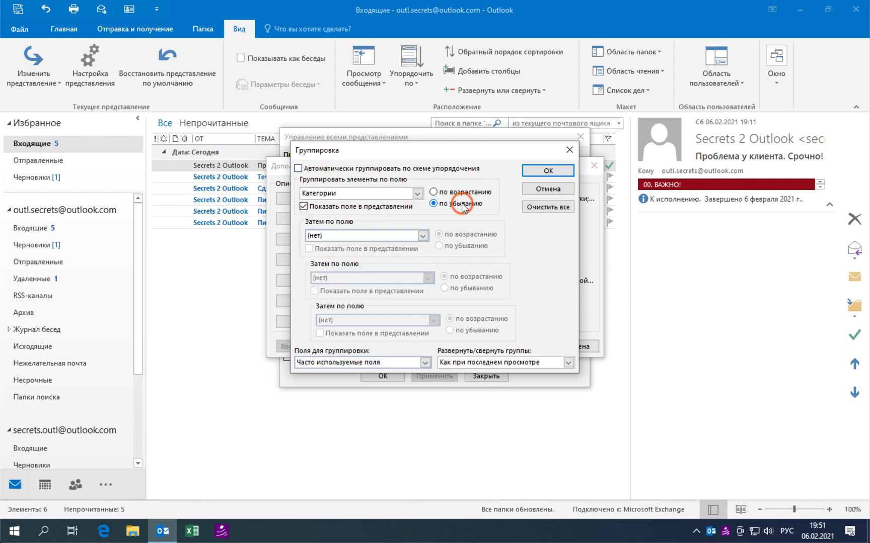
key(Return)
Sort the new mail view by "Важность" in descending order and apply the view to the inbox.
click(378, 238)
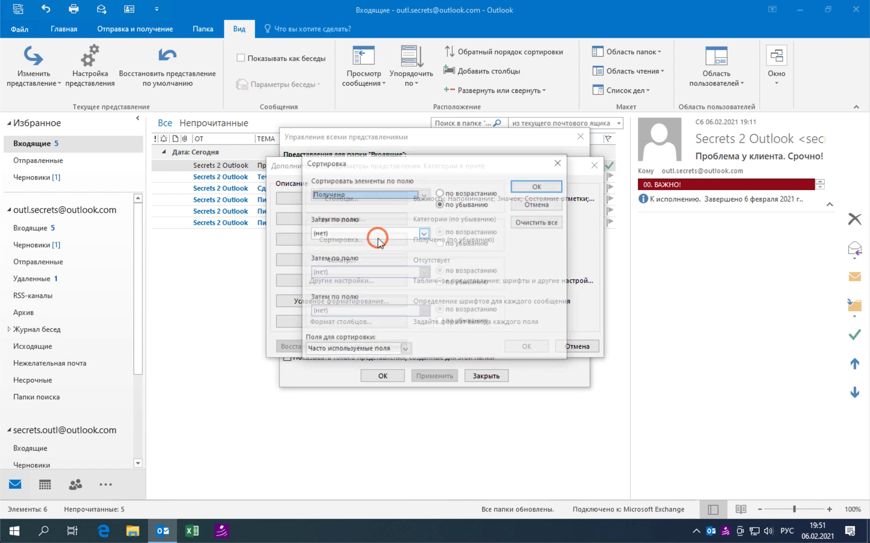
click(424, 194)
drag(424, 236, 424, 208)
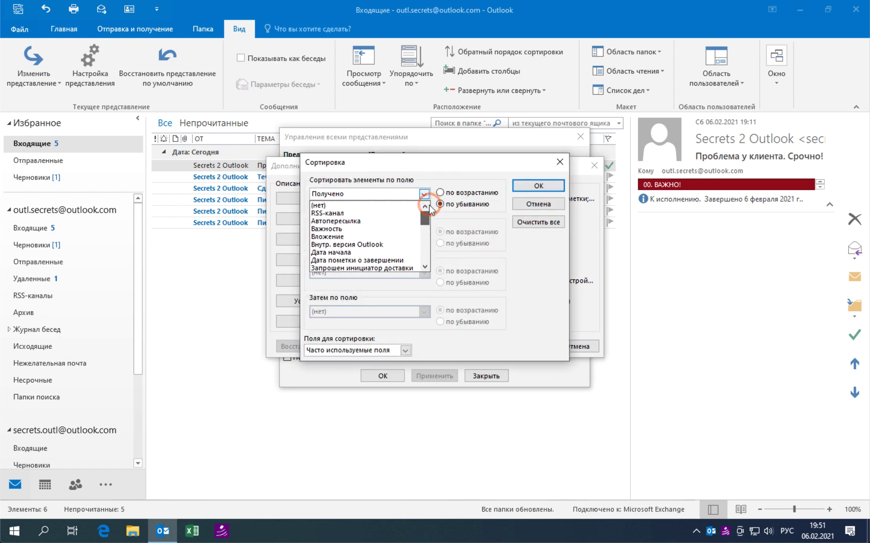
click(383, 229)
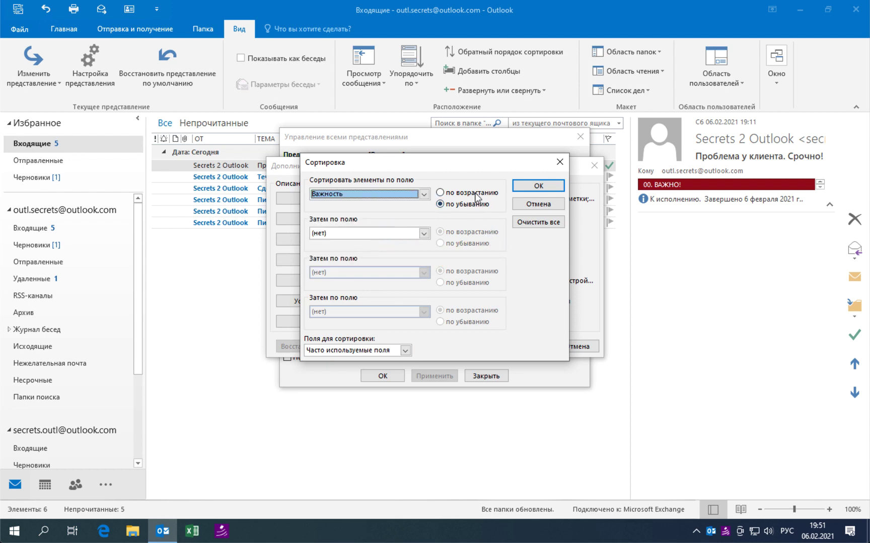
click(538, 186)
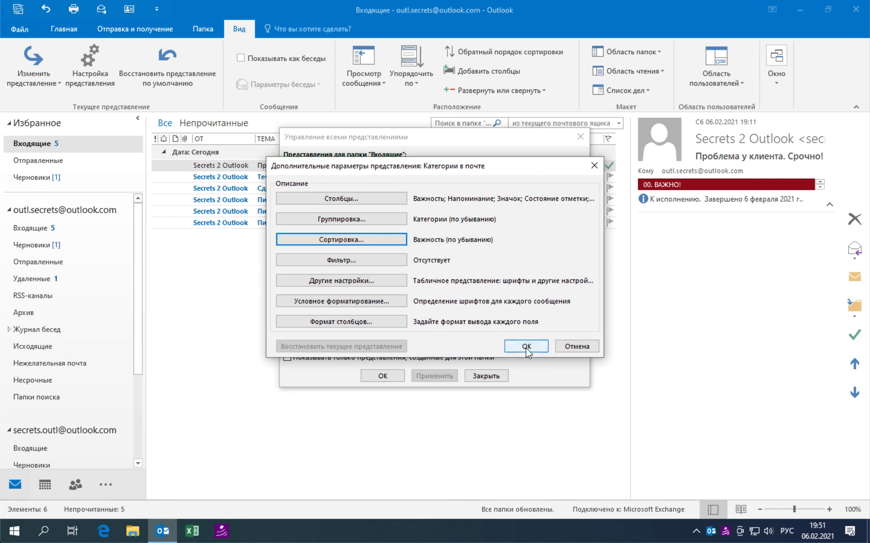
click(526, 348)
click(431, 375)
click(394, 375)
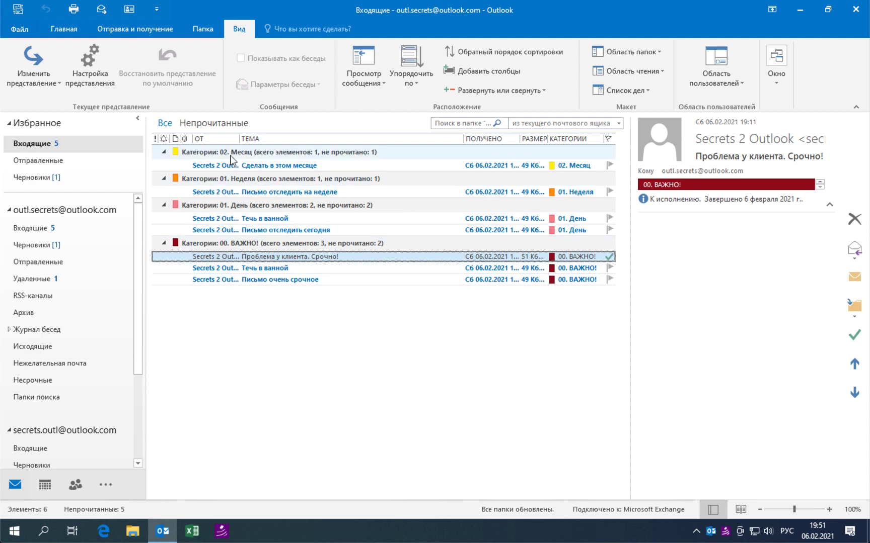
Change the grouping of the "Категории в почте" view to ascending order by "Категории" and apply the view.
click(34, 75)
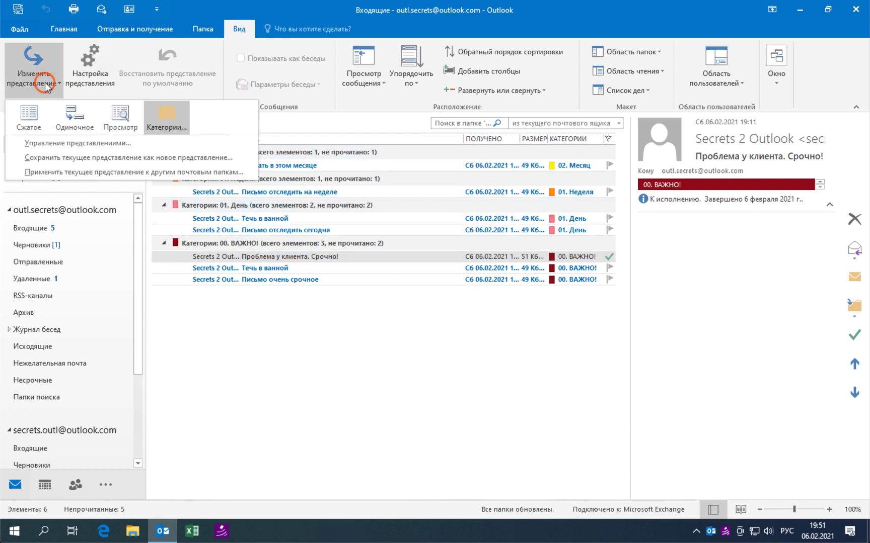
click(142, 143)
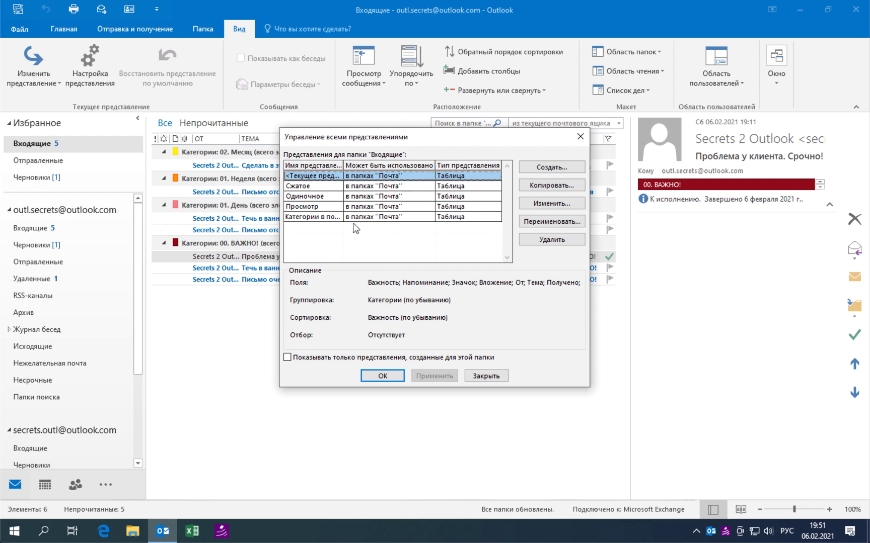
click(335, 217)
click(537, 208)
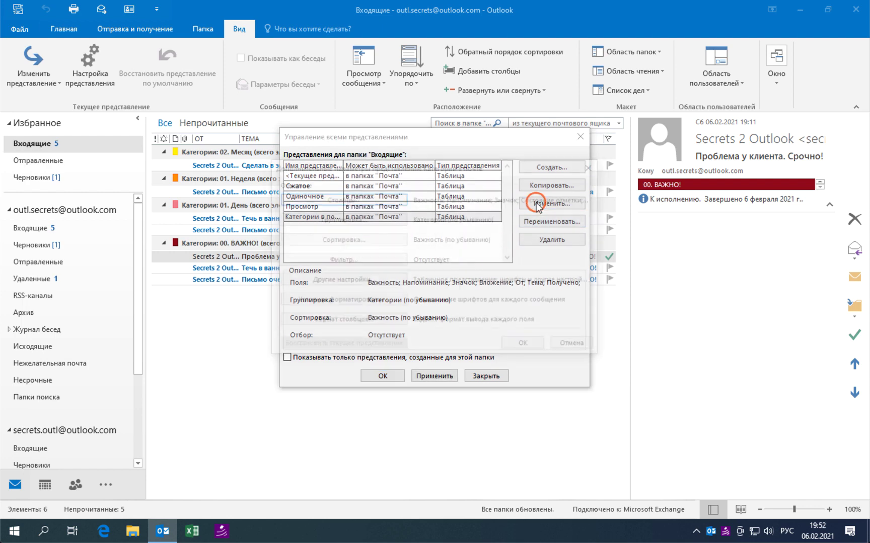
click(356, 223)
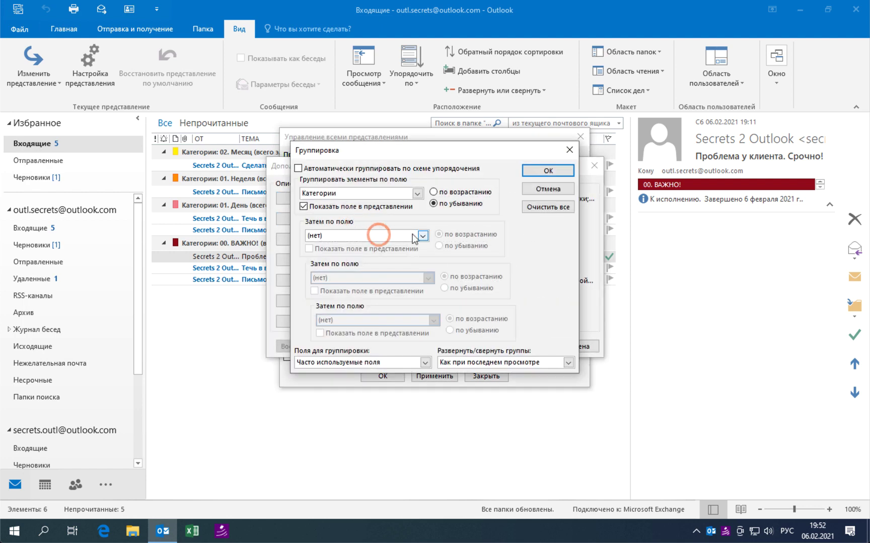
click(442, 193)
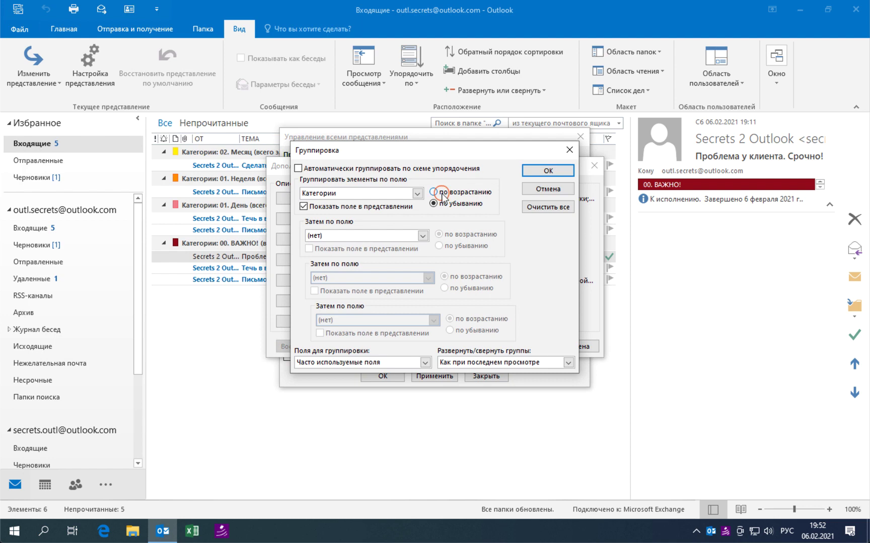
click(548, 171)
click(536, 346)
click(441, 375)
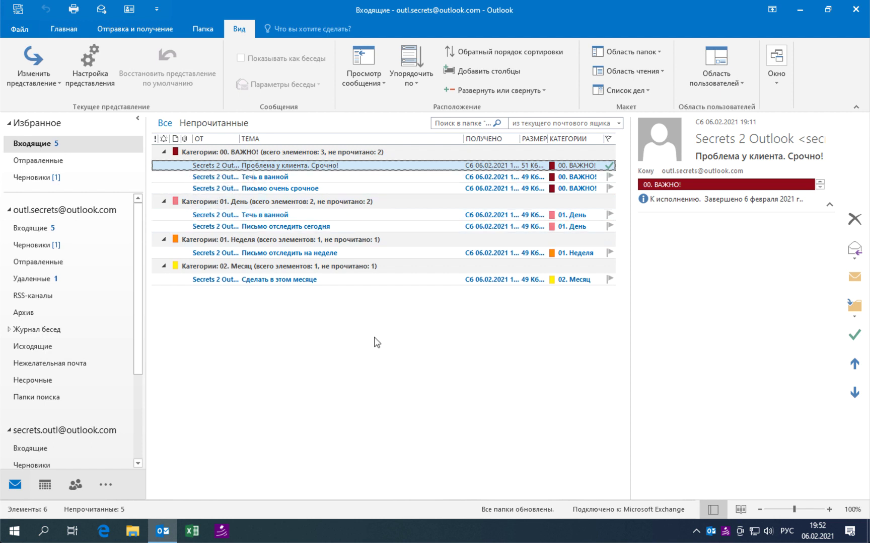
Collapse all four category groups in the message list and expand them again.
click(164, 152)
click(164, 167)
click(164, 182)
click(164, 198)
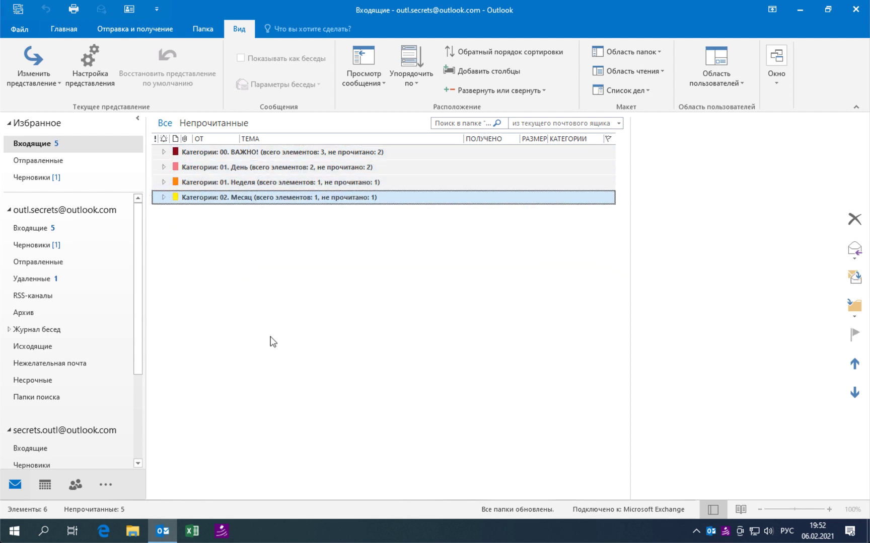
click(163, 151)
click(164, 201)
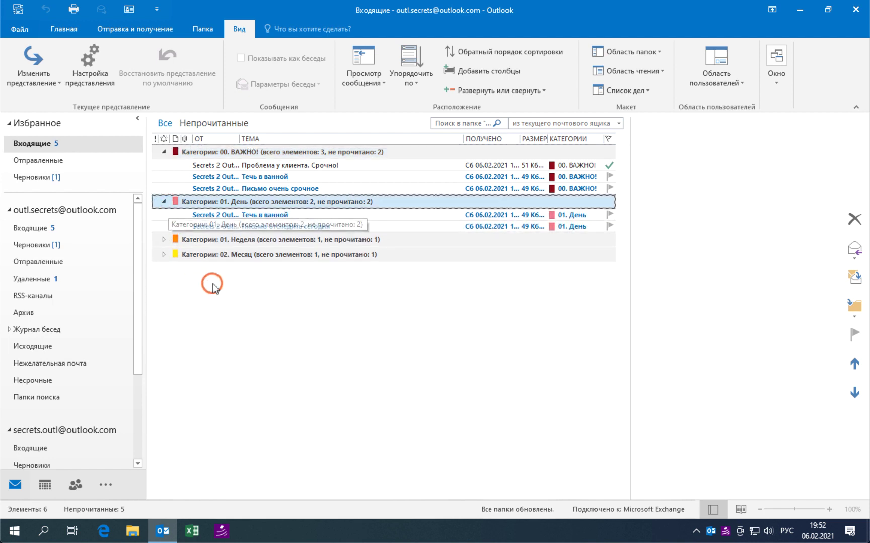
click(163, 240)
click(164, 265)
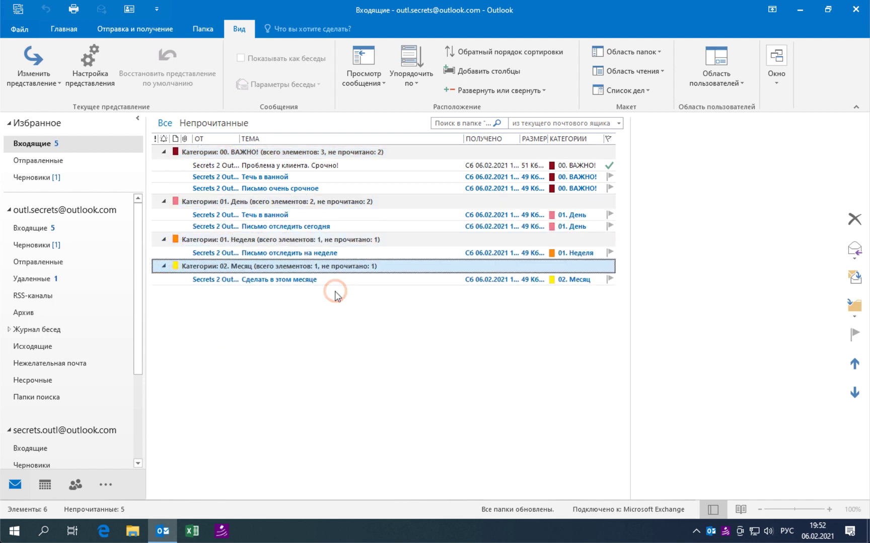
Move the message "Течь в ванной" from the "01. День" group into the "01. Неделя" group.
click(262, 215)
drag(260, 219, 232, 254)
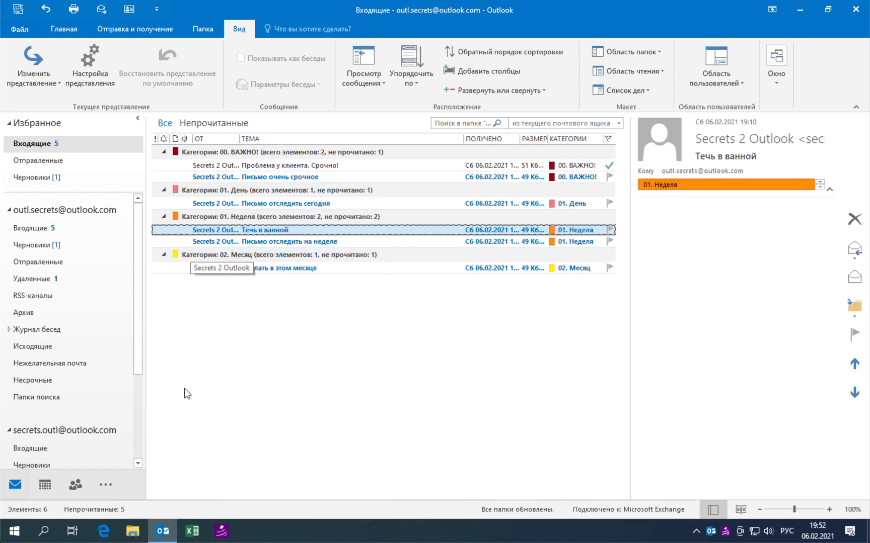
In the task list, move "Подготовить гравицапу" into the "02. Месяц" group and "Test" into the "00. ВАЖНО!" group.
click(105, 485)
click(137, 436)
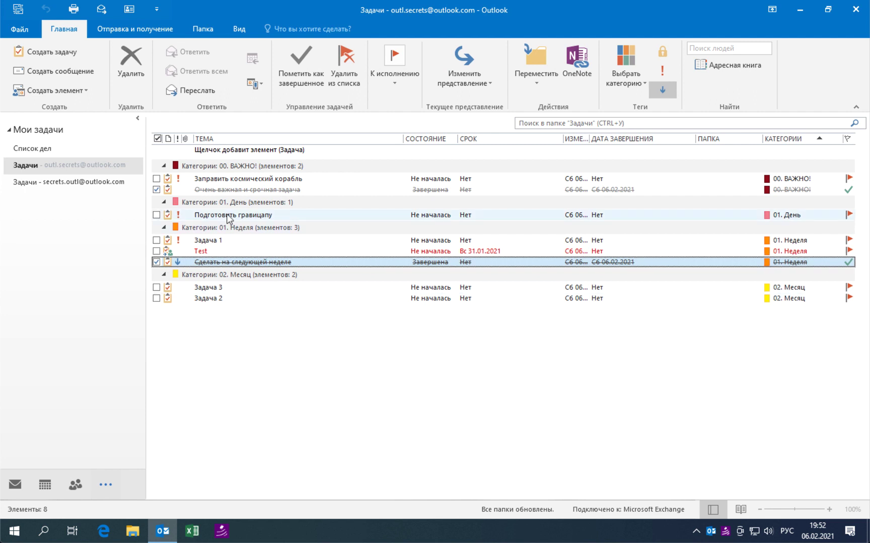
drag(228, 218, 225, 290)
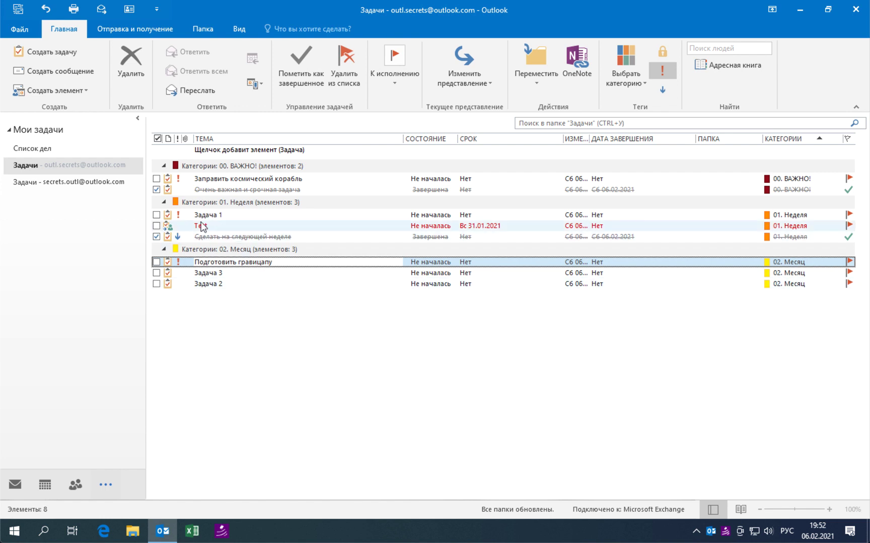
drag(207, 229, 310, 191)
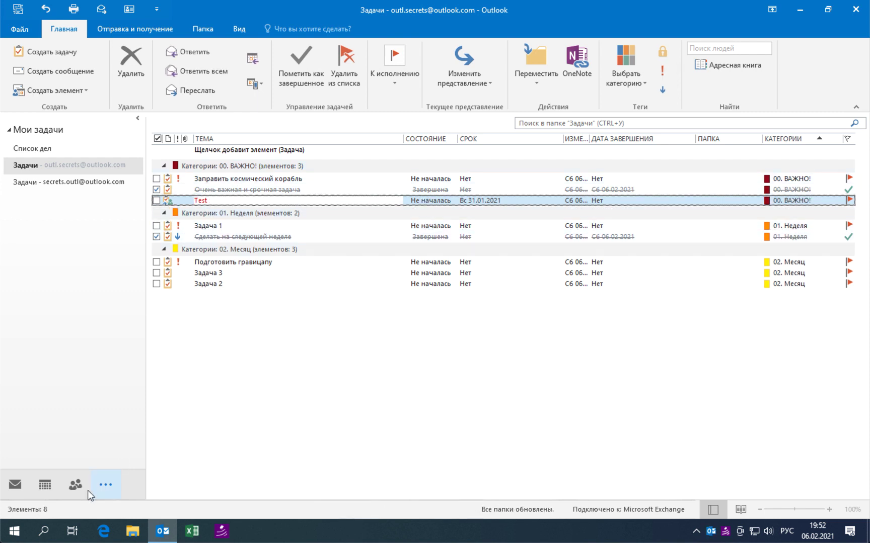
Return to the inbox and look through the categories available for the message "Течь в ванной".
click(107, 490)
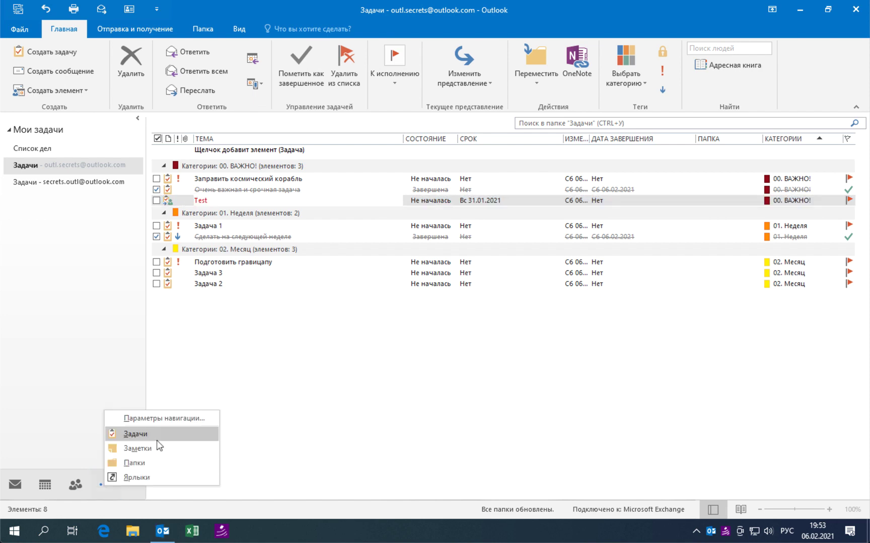
click(156, 441)
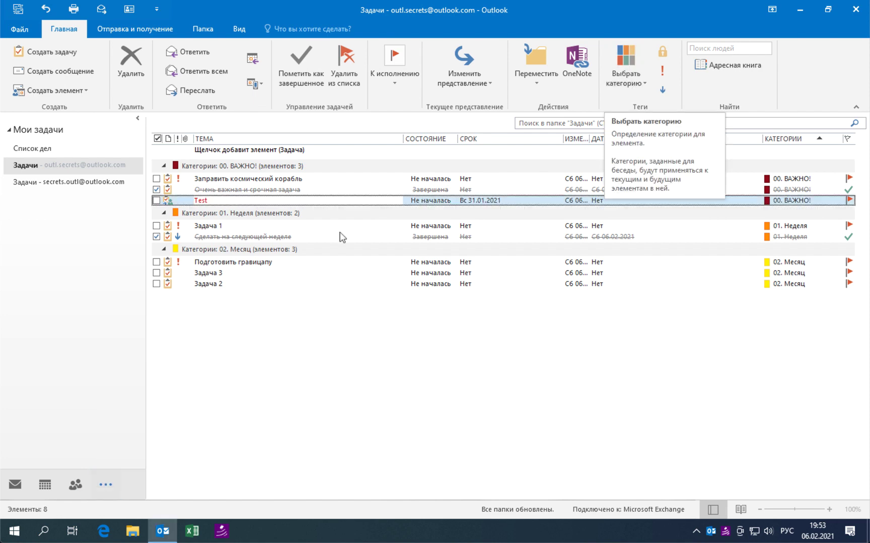
click(15, 484)
click(572, 233)
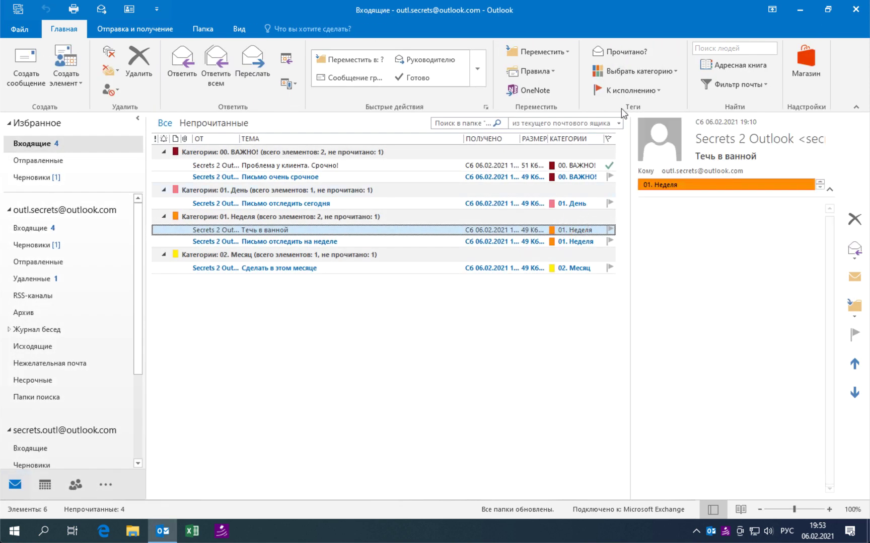
click(625, 71)
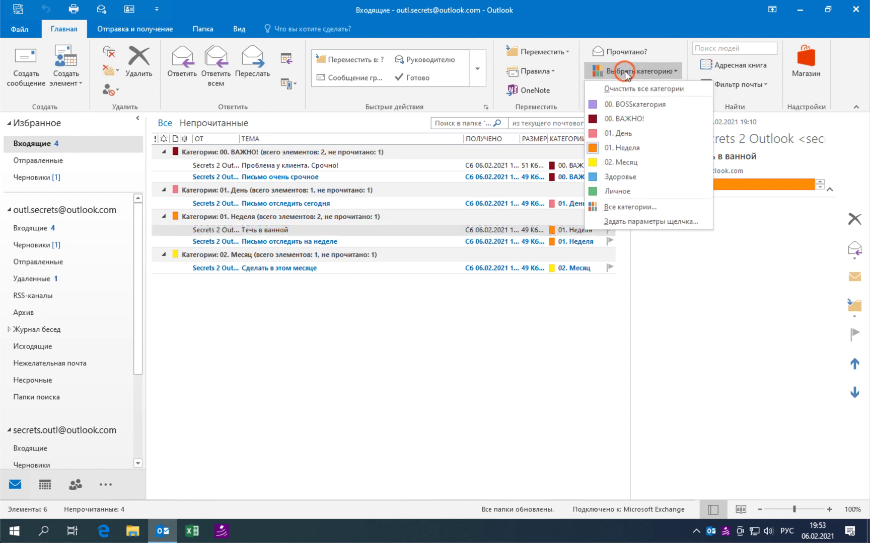
click(664, 207)
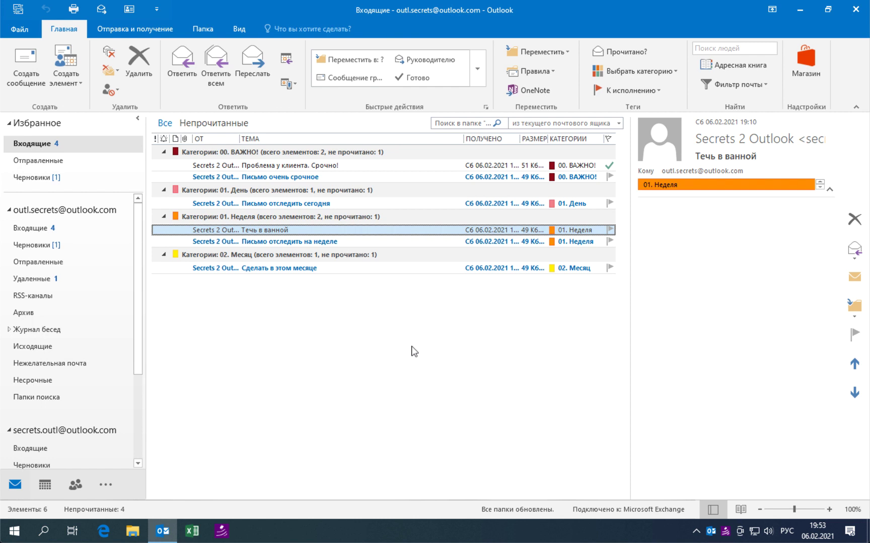
Collapse the "01. Неделя" and "02. Месяц" message groups and look over the list of assignable categories.
key(Left)
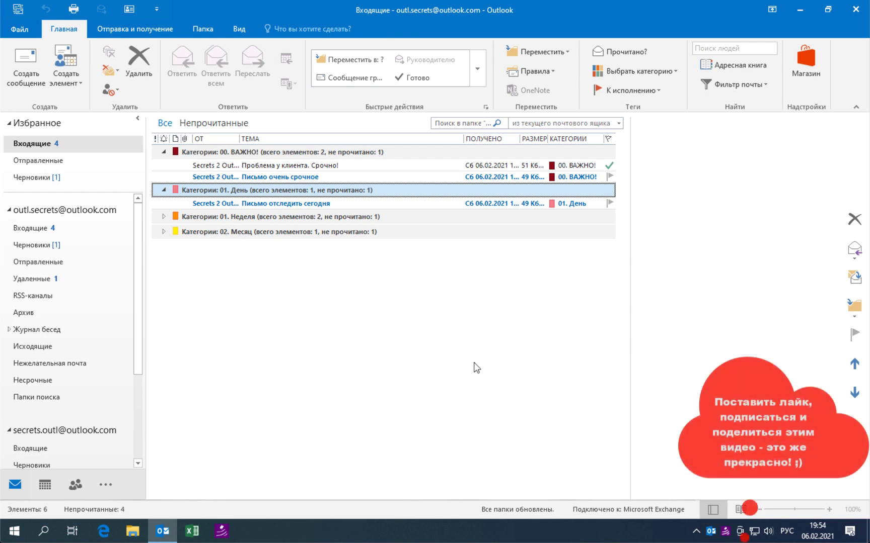
click(673, 71)
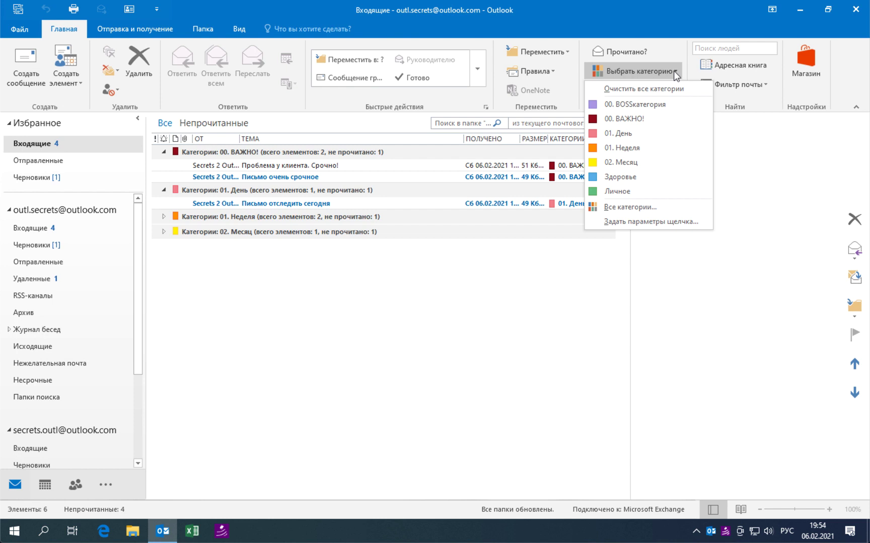
click(420, 323)
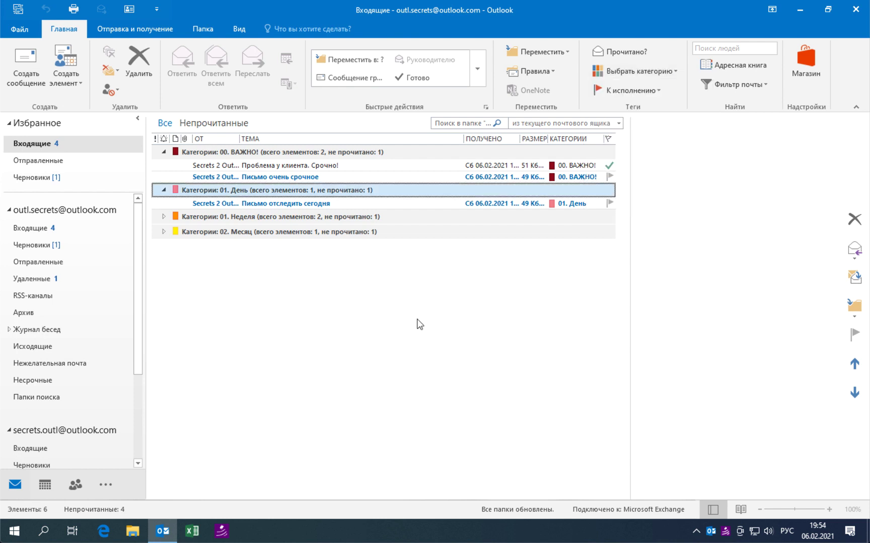